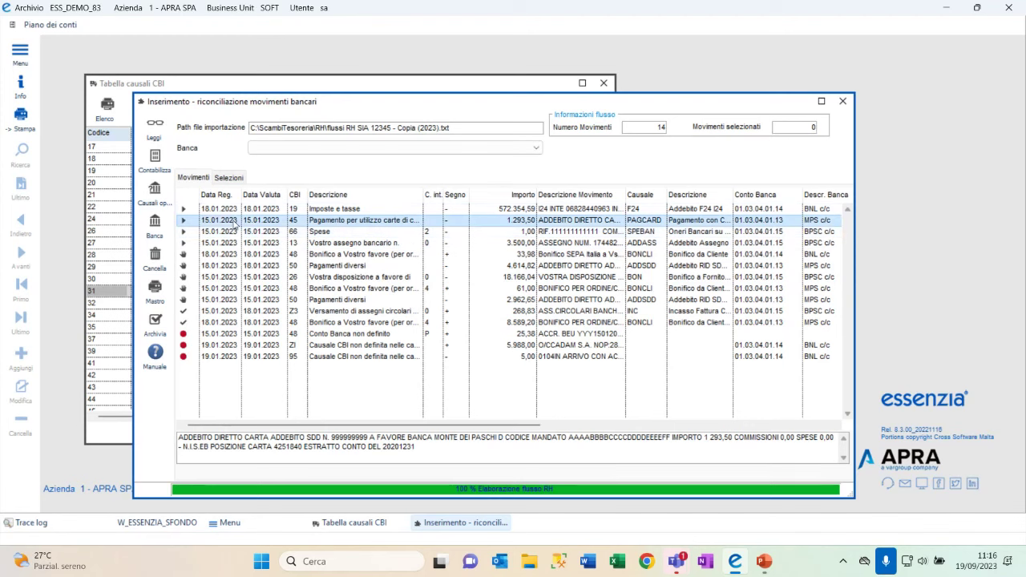
# - Post the CBI 45 card payment of 15.01.2023 and the CBI 19 F24 tax movement of 18.01.2023 to accounting
pyautogui.click(158, 163)
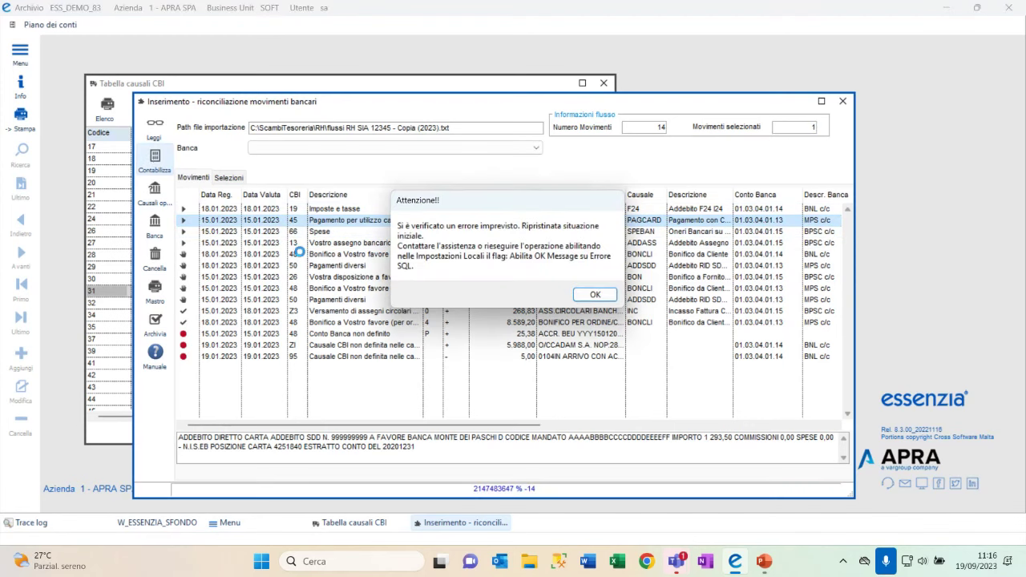
pyautogui.click(589, 297)
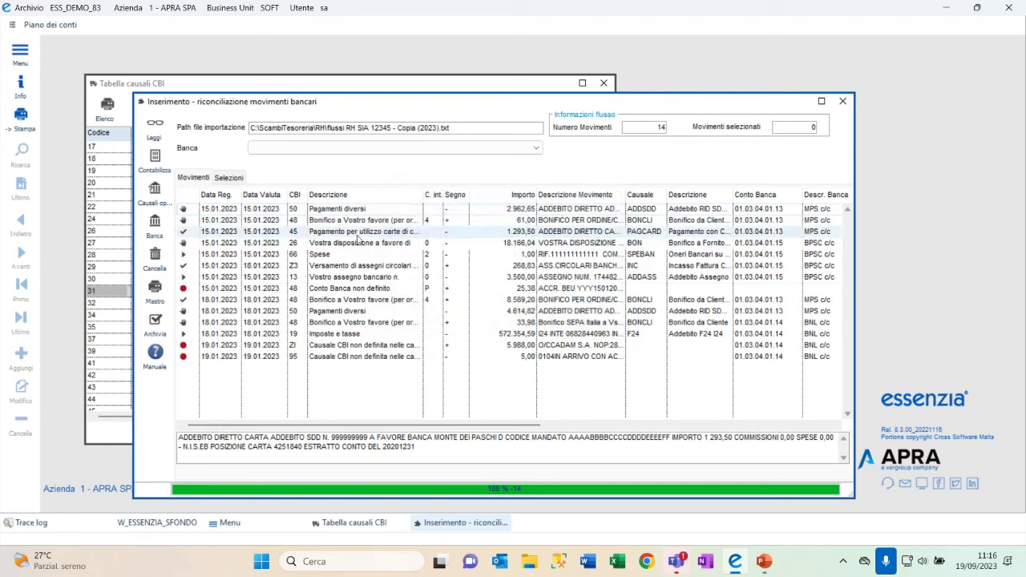
pyautogui.click(197, 266)
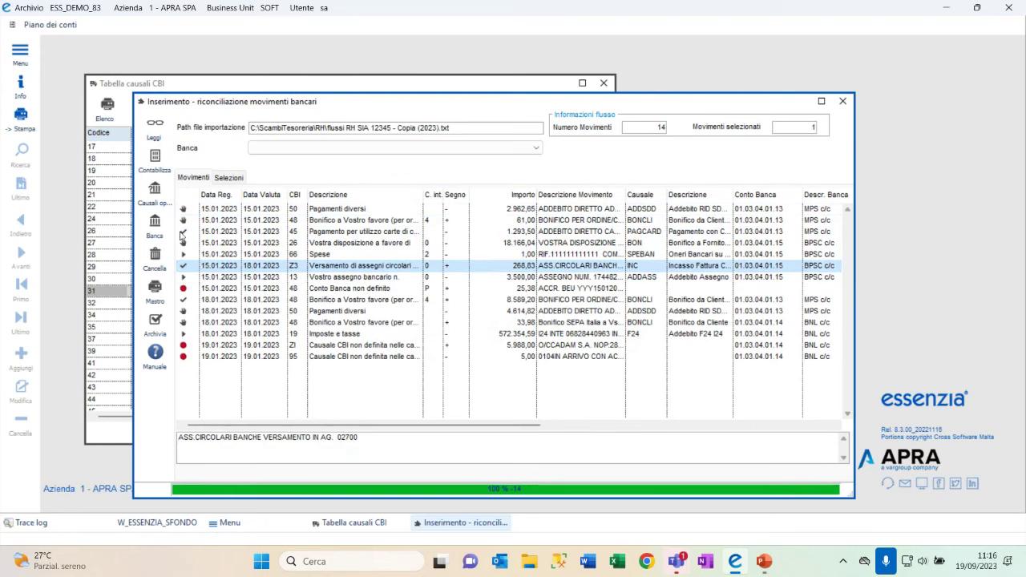
pyautogui.click(193, 227)
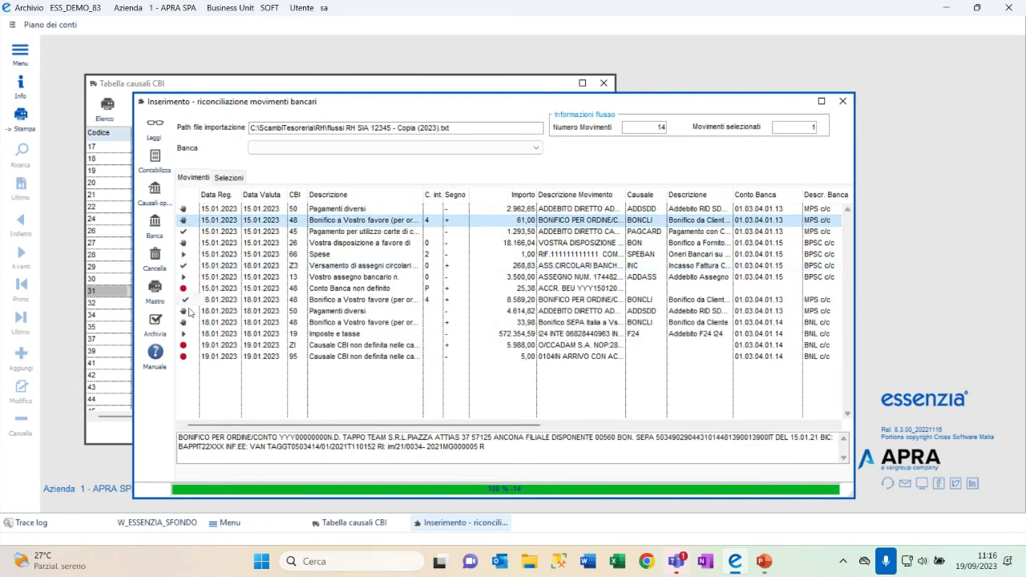
pyautogui.click(155, 160)
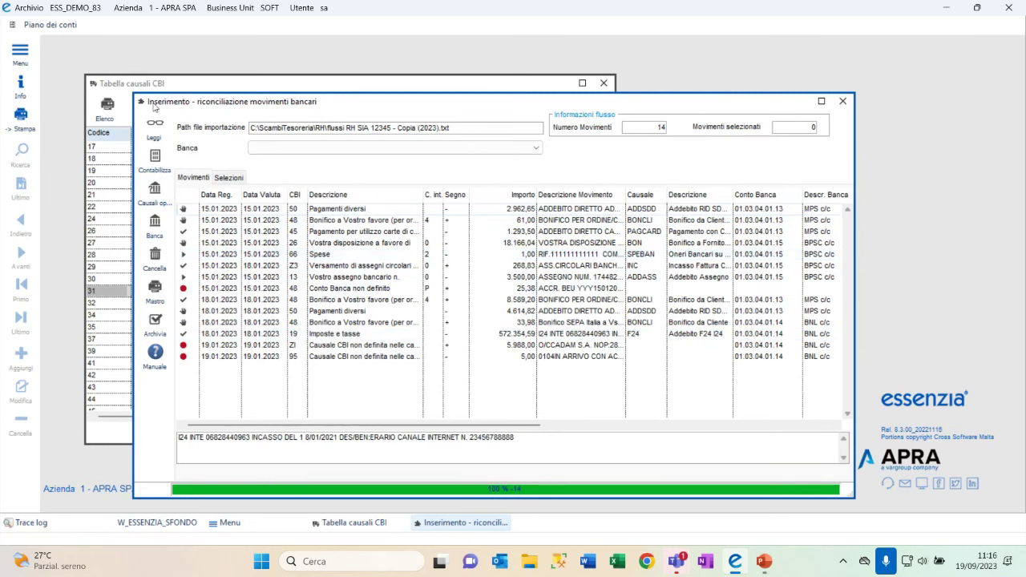
# - Reread the imported bank flow and sort its movements by status
pyautogui.click(152, 129)
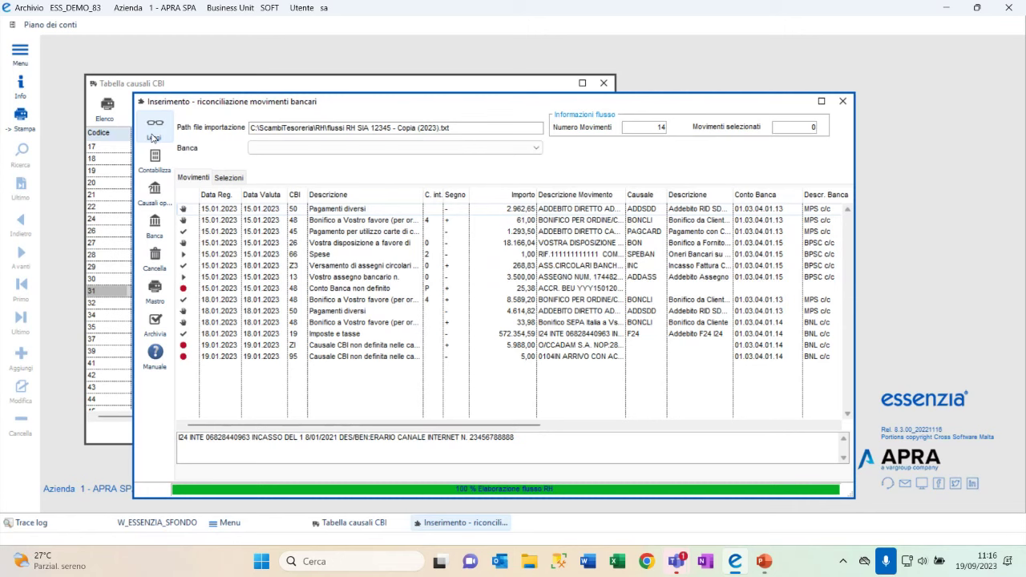
pyautogui.click(193, 196)
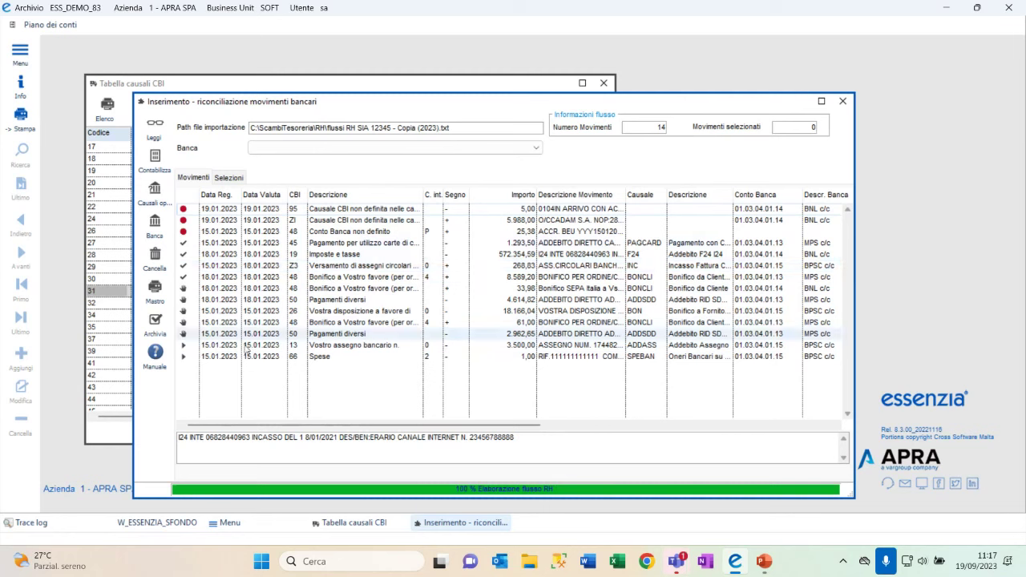
# - Review the general data and Anagrafica settings of the bank operation causale for the 33,98 BNL customer transfer
pyautogui.click(213, 288)
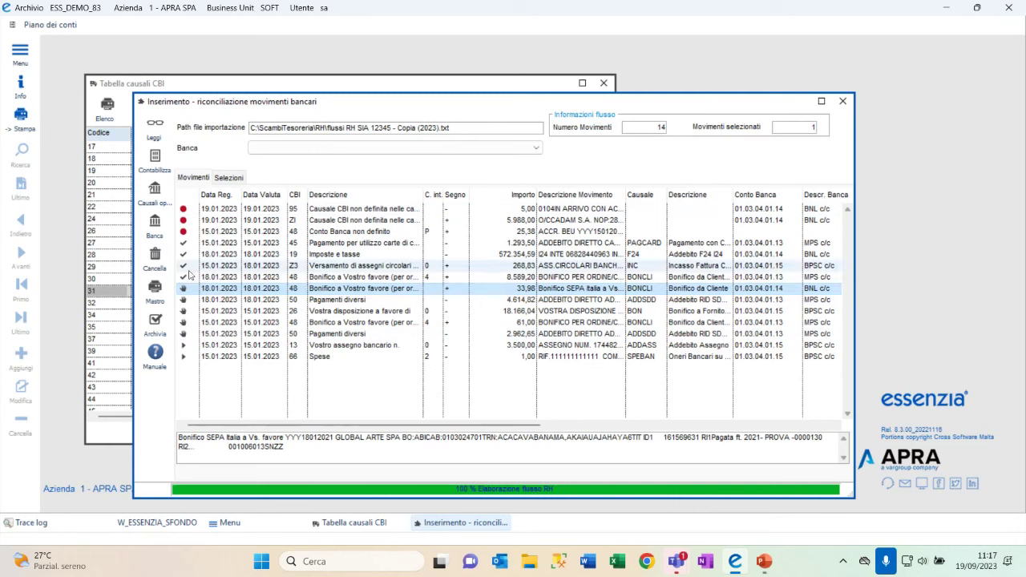
pyautogui.click(163, 198)
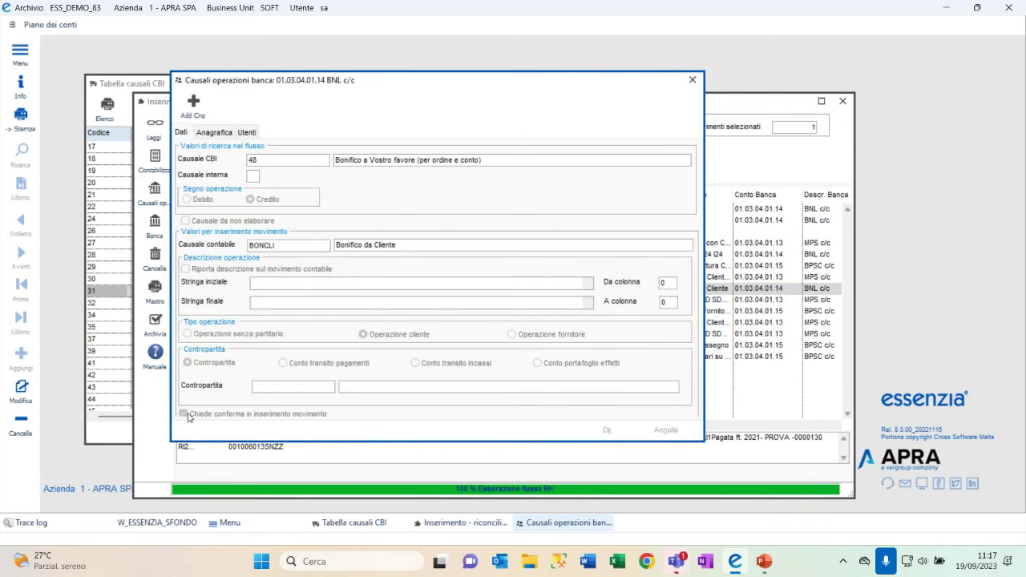
pyautogui.moveTo(189, 417)
pyautogui.click(215, 133)
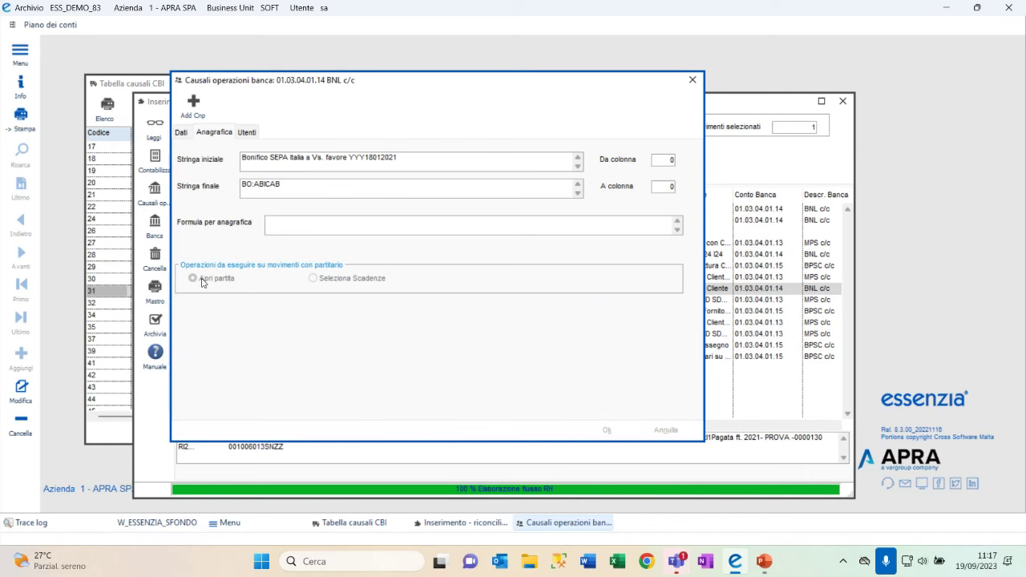
pyautogui.moveTo(346, 279)
pyautogui.click(692, 79)
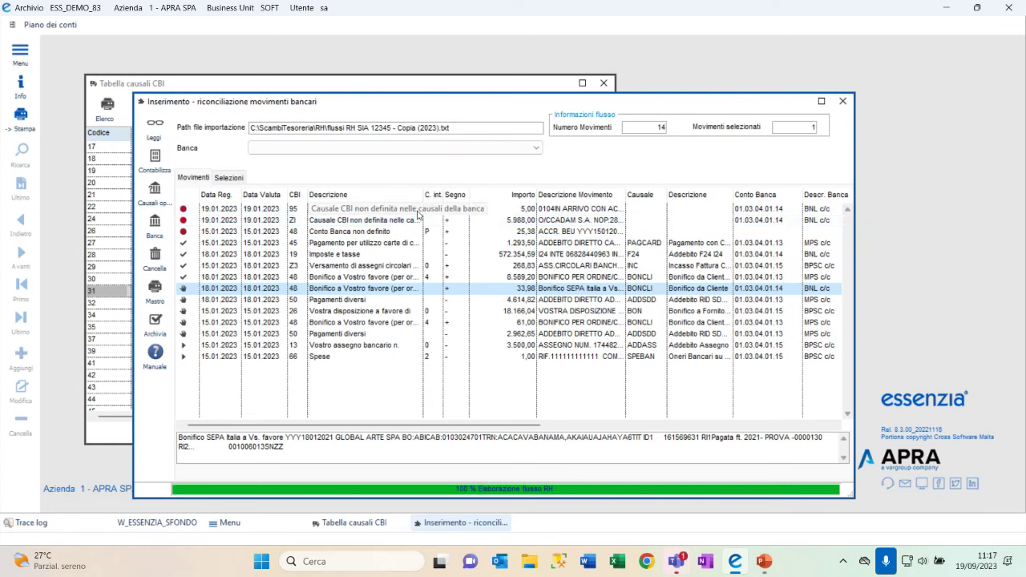
# - Reverse the status sorting and examine the details of the movements marked as posted
pyautogui.click(190, 196)
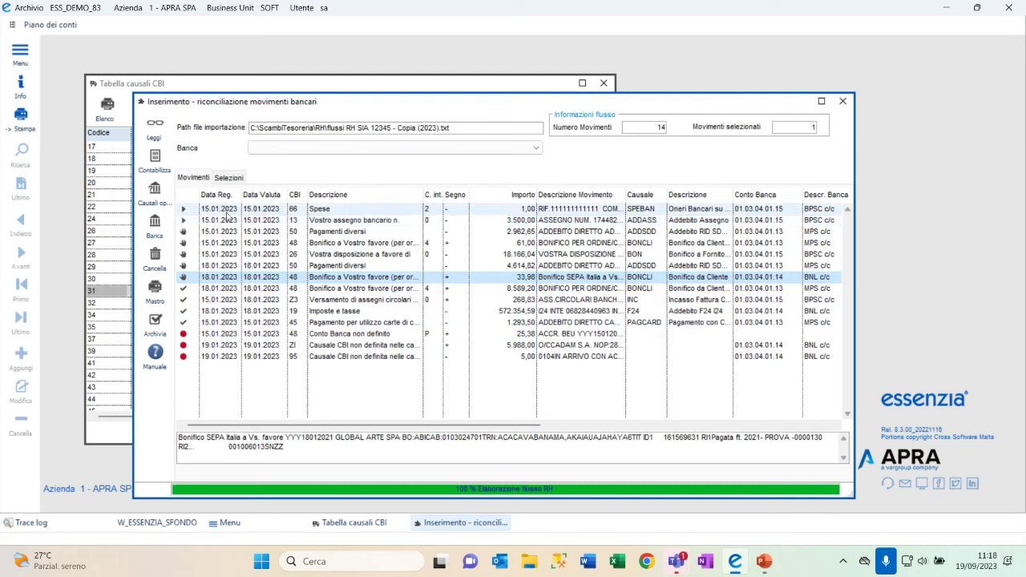
pyautogui.click(192, 290)
pyautogui.click(191, 299)
pyautogui.click(190, 311)
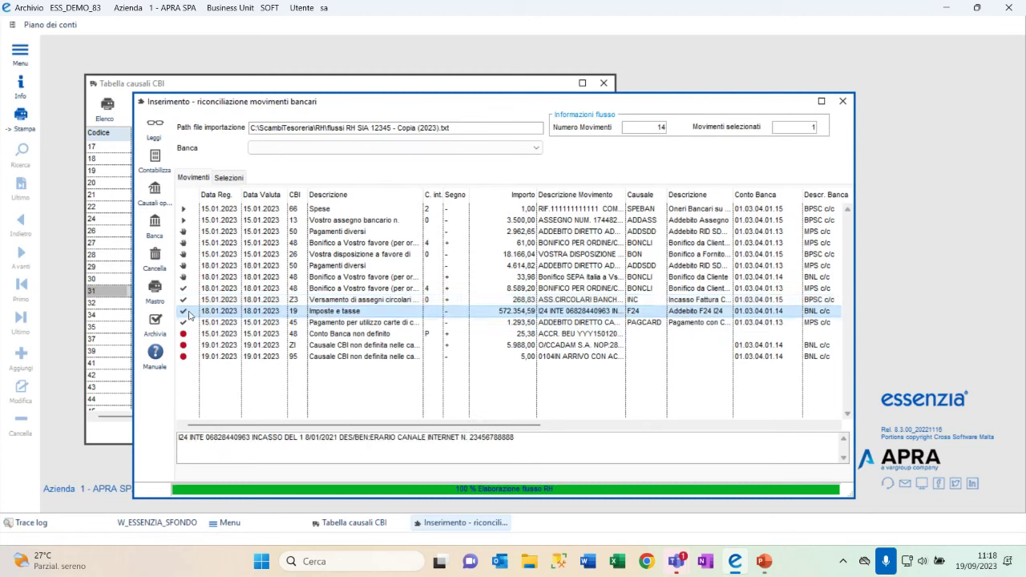
pyautogui.click(189, 322)
pyautogui.click(189, 323)
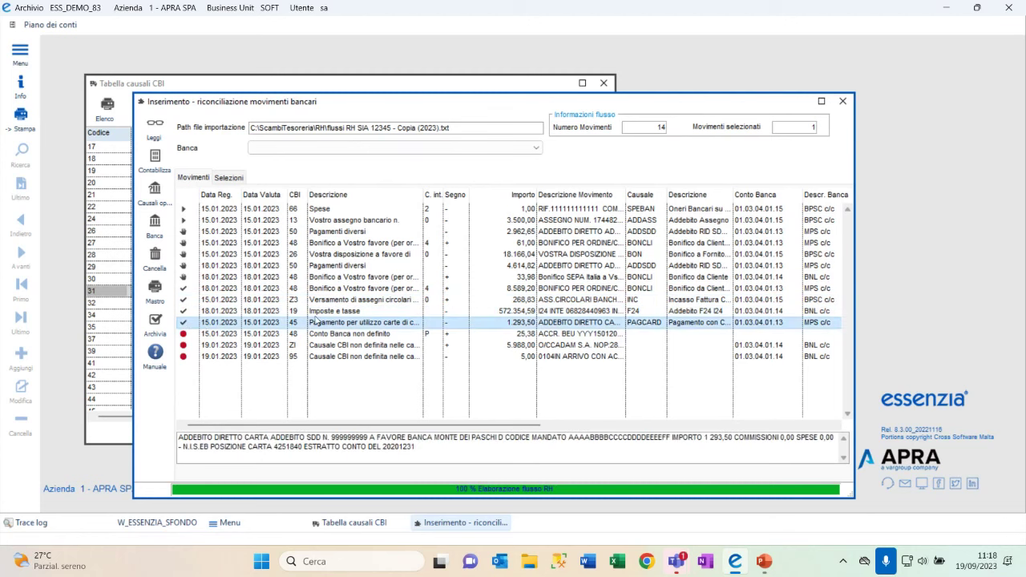
pyautogui.click(217, 303)
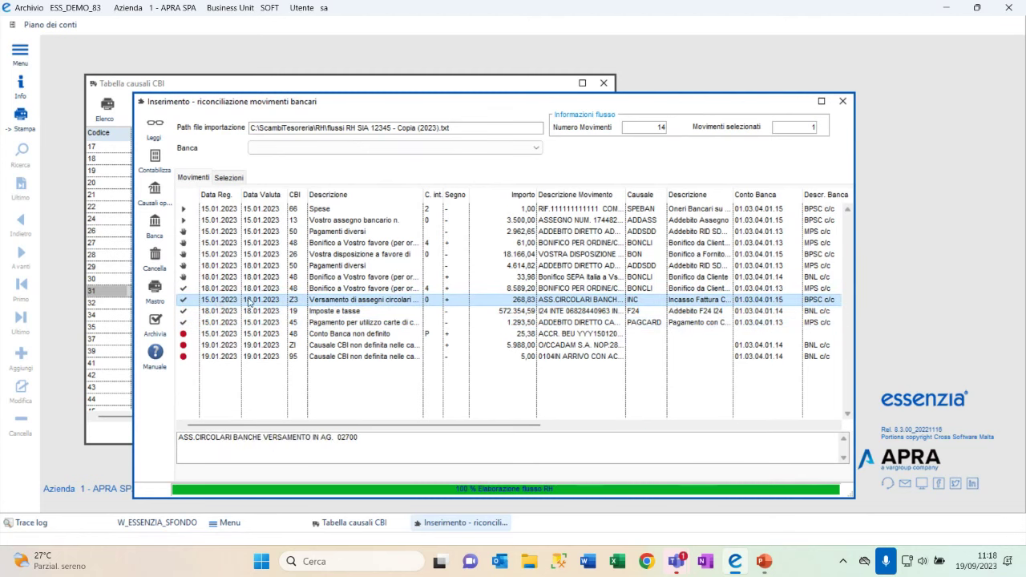
# - Reload the import file "flussi RH SIA 12345 - Copia (2023).txt" from the RH folder
pyautogui.doubleClick(372, 129)
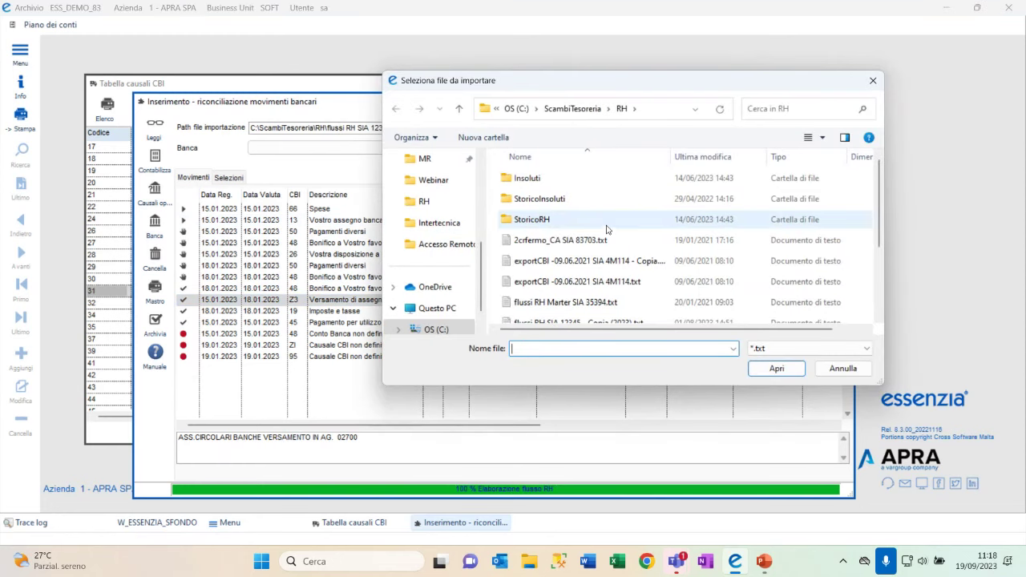
pyautogui.click(582, 322)
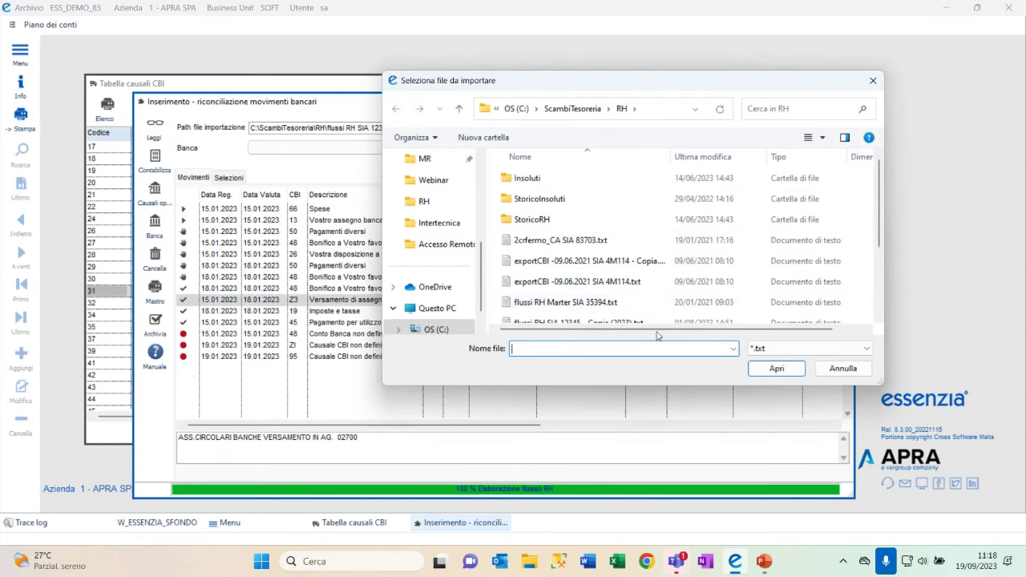
pyautogui.click(776, 368)
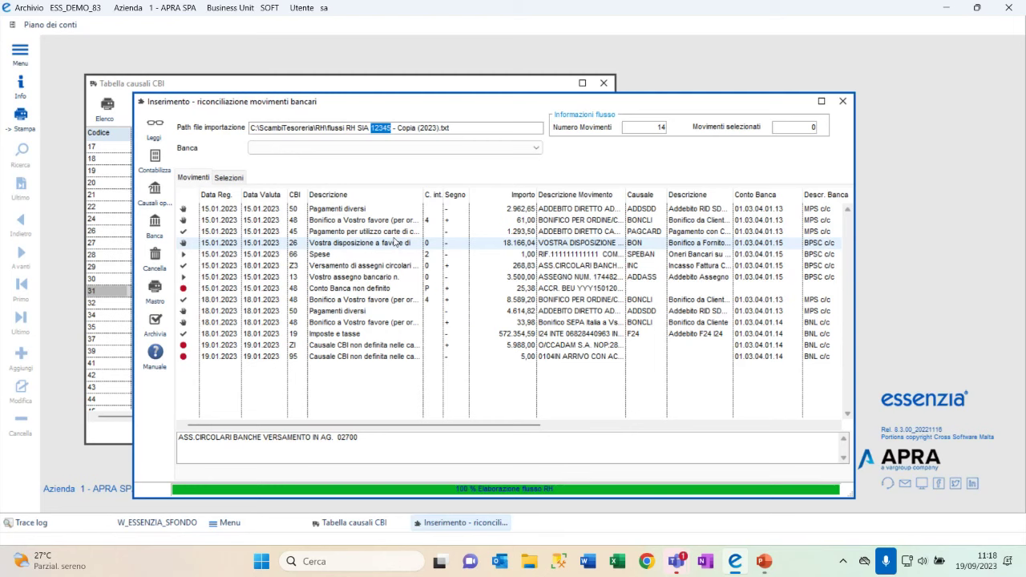
# - Close the bank movement reconciliation and the CBI causali table
pyautogui.click(842, 101)
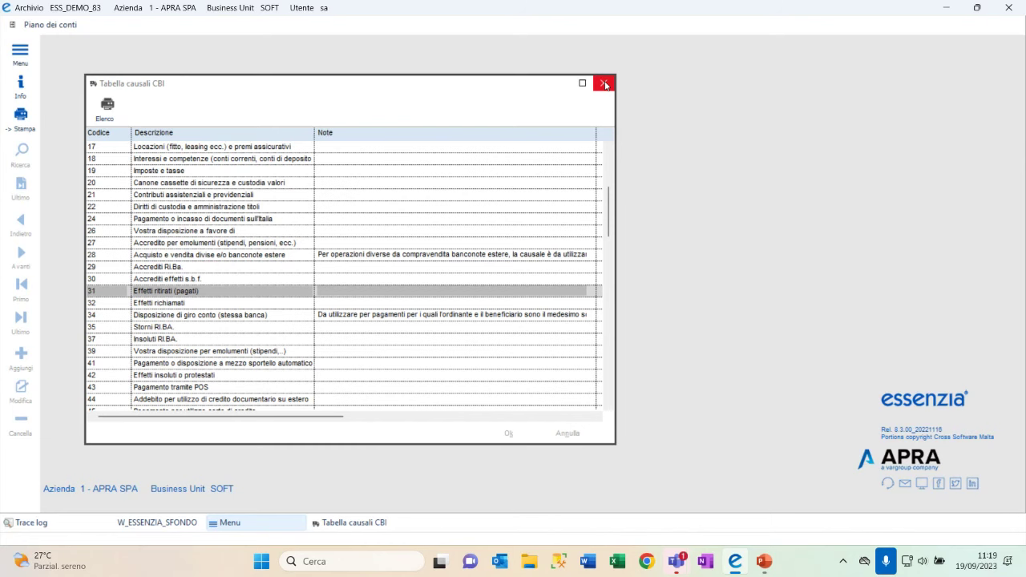
pyautogui.click(606, 85)
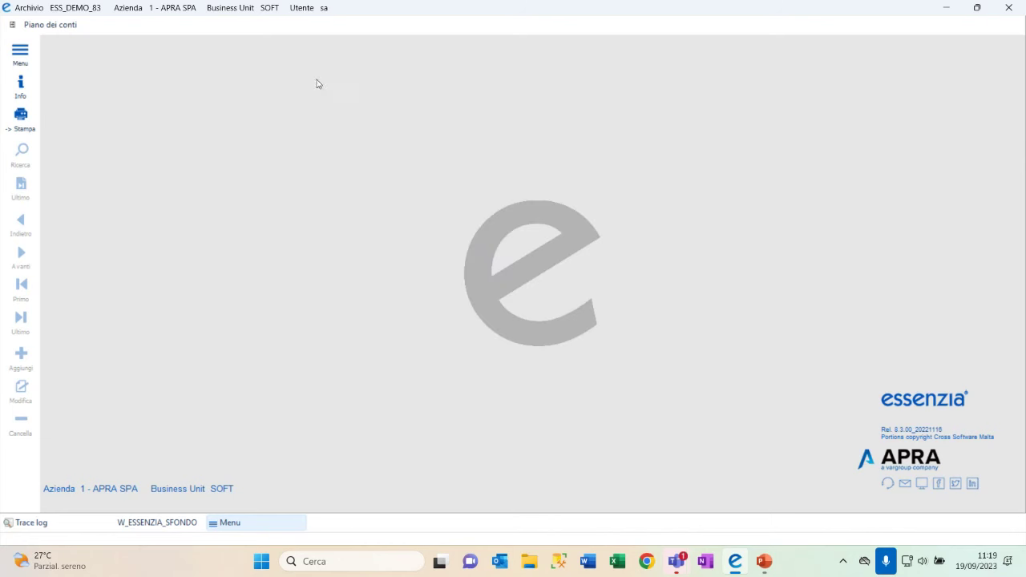
# - Look up the Doc Finance configuration tables within the accounting treasury tables
pyautogui.click(25, 53)
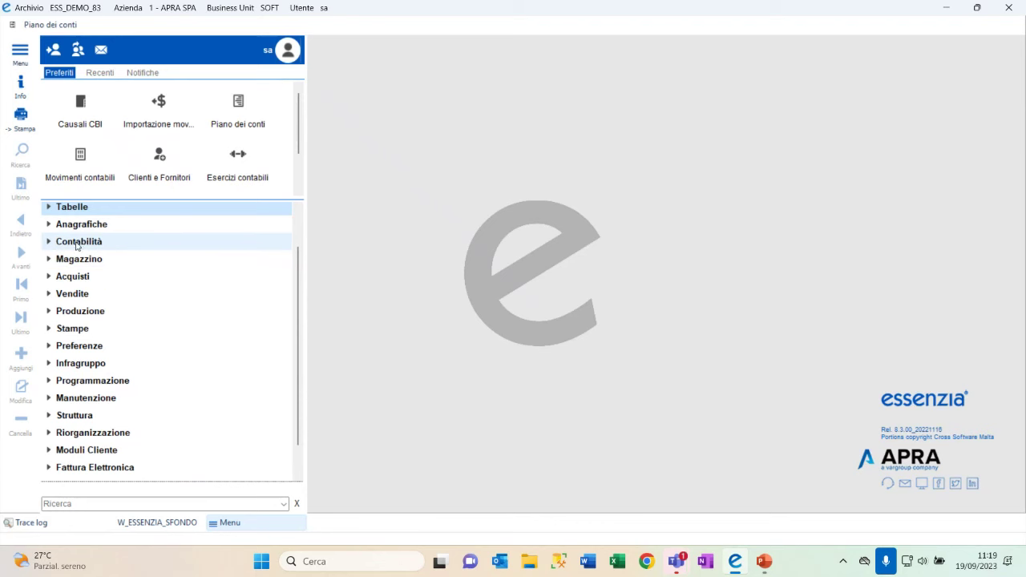
pyautogui.click(64, 210)
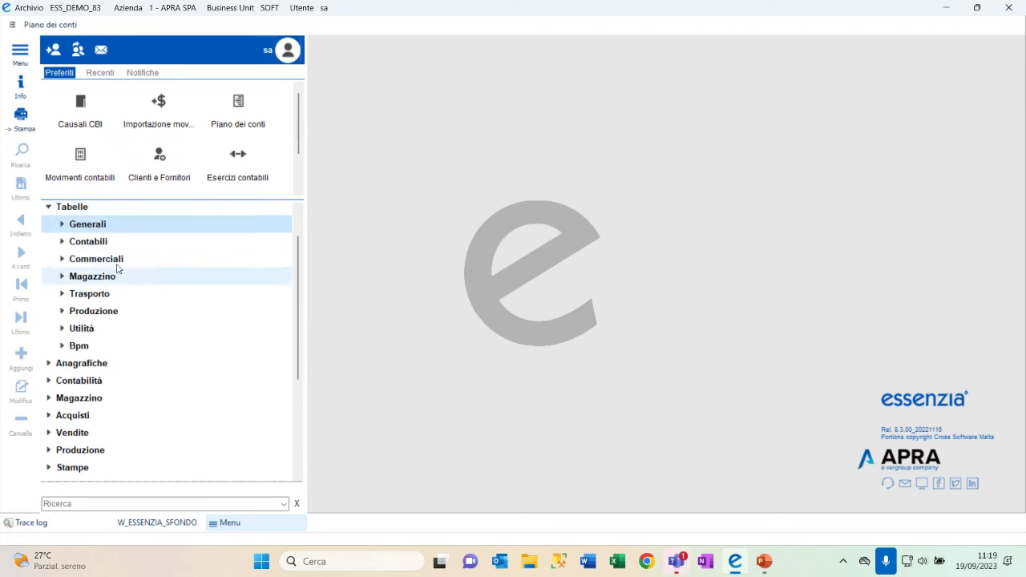
pyautogui.click(64, 243)
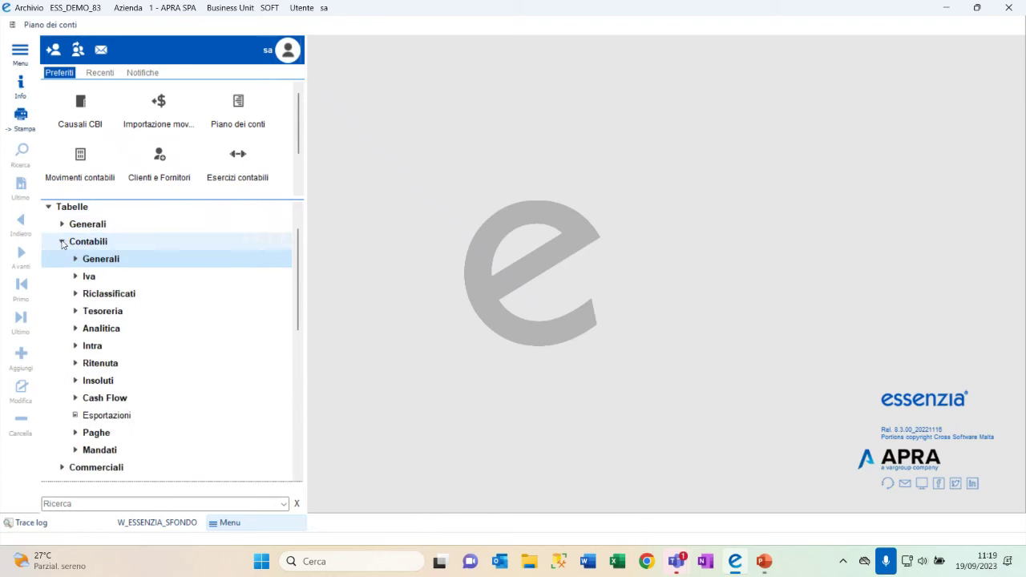
pyautogui.click(79, 313)
pyautogui.click(148, 366)
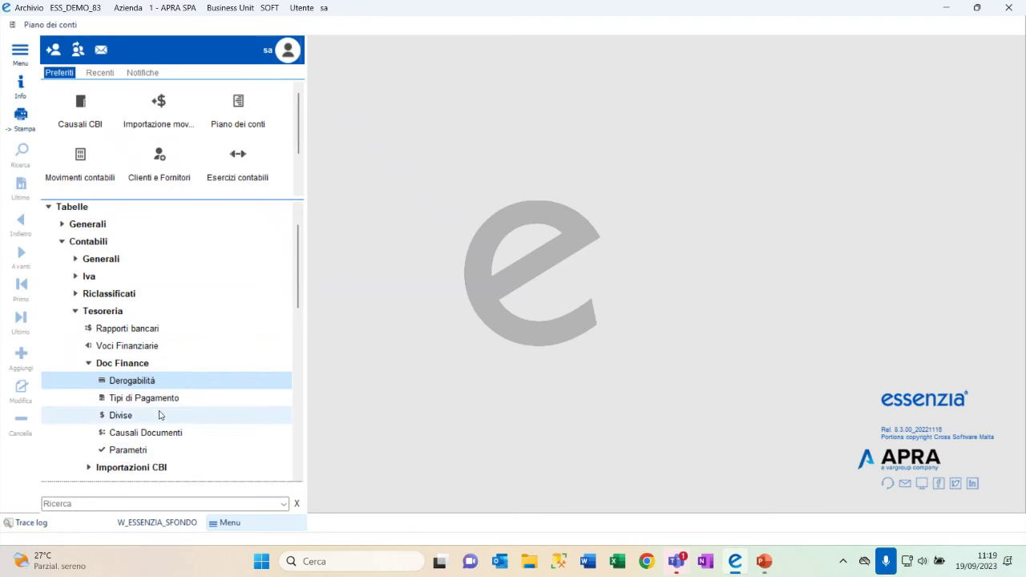
pyautogui.click(21, 53)
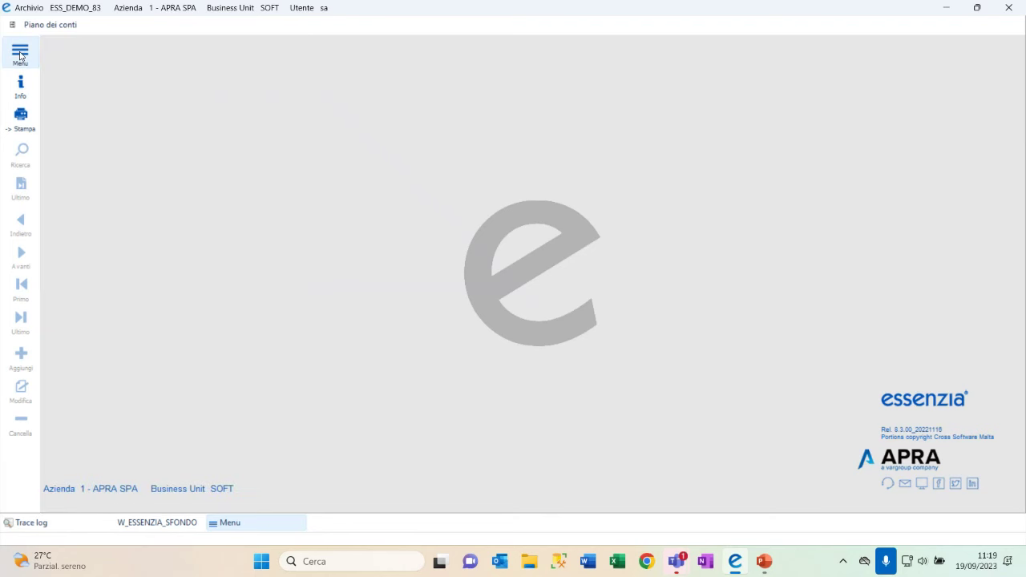
# - Look up the Doc Finance export and import functions within the treasury section of Contabilità
pyautogui.click(20, 52)
pyautogui.doubleClick(76, 207)
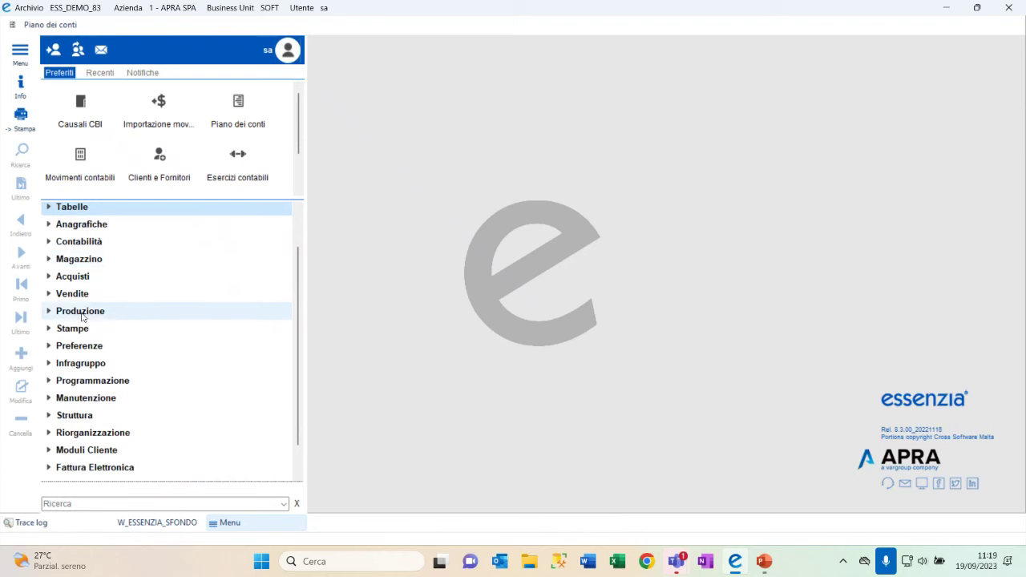
pyautogui.doubleClick(77, 241)
pyautogui.doubleClick(89, 345)
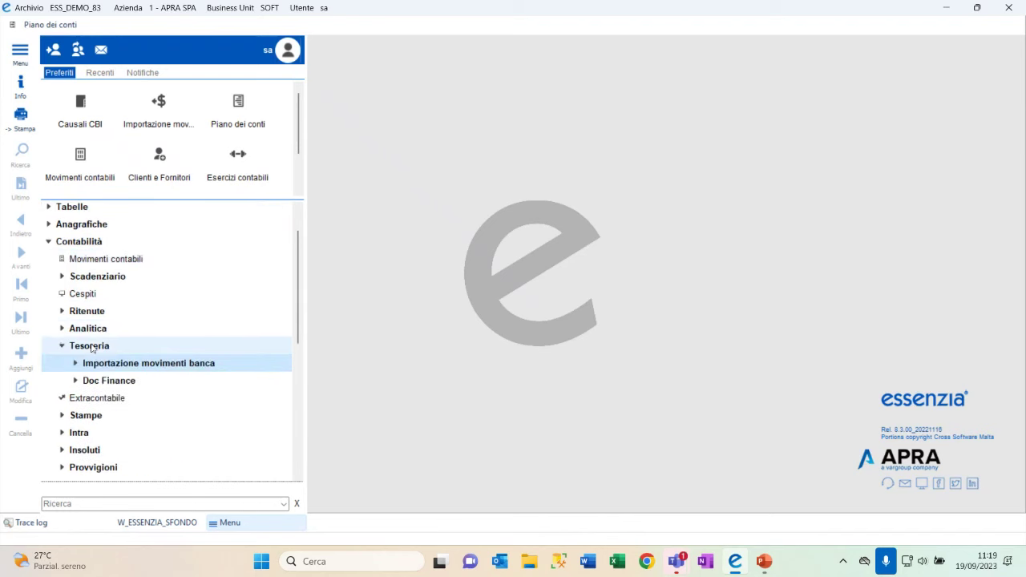
pyautogui.doubleClick(110, 380)
pyautogui.click(164, 399)
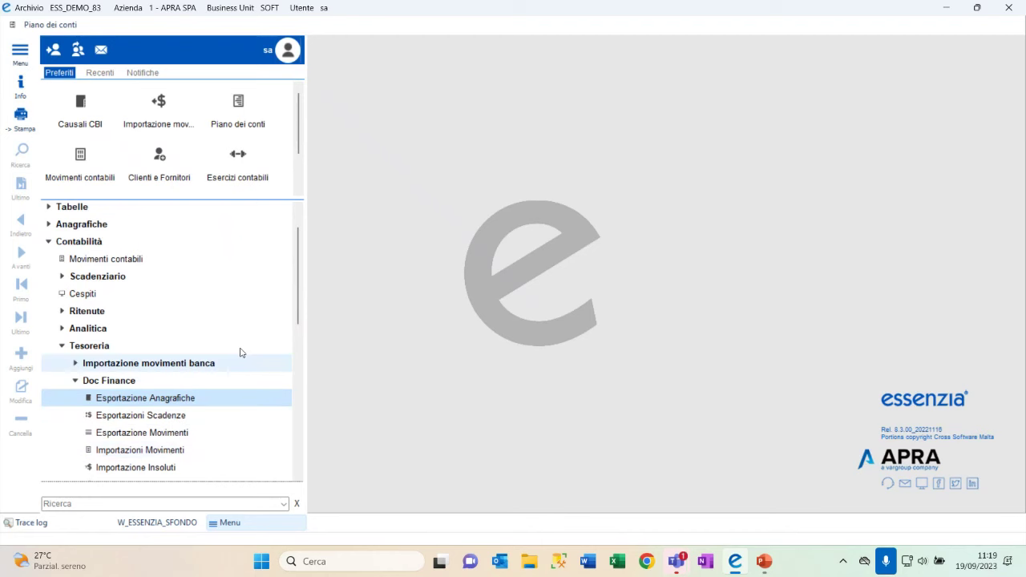
pyautogui.click(405, 212)
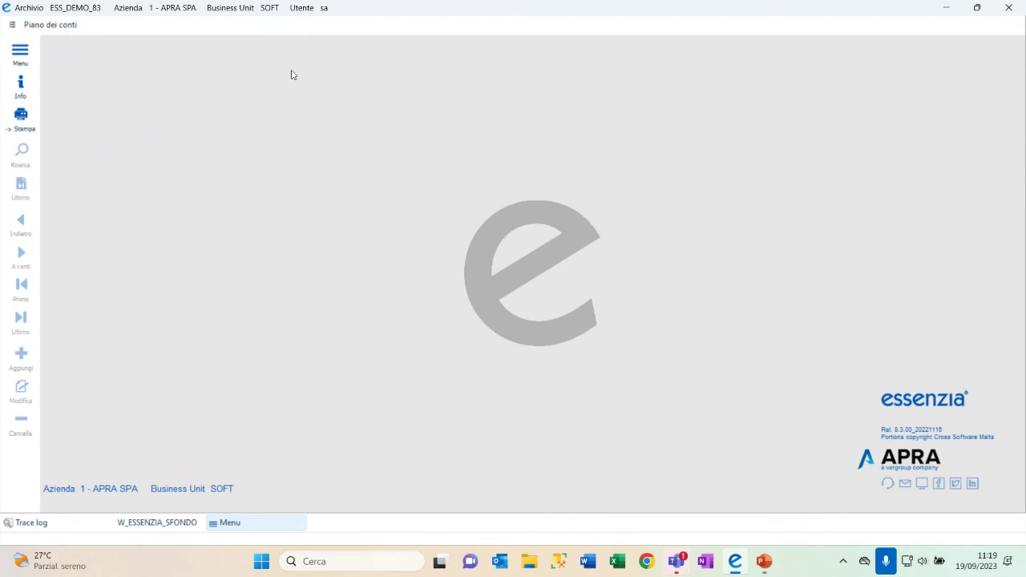
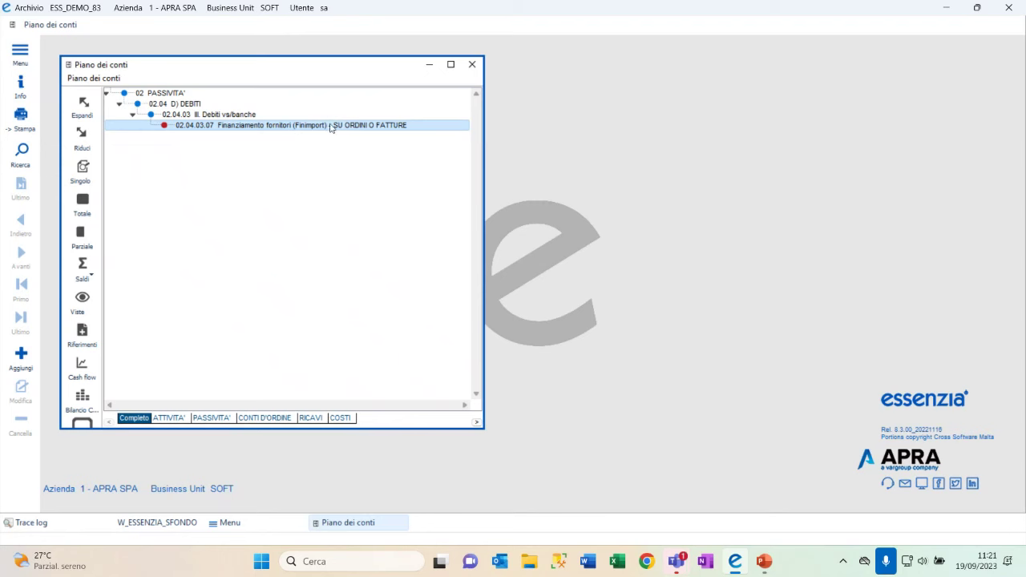
# - Show the on-screen ledger of the "Finanziamento fornitori (Finimport)" account with no start date, up to 19.09.2023
pyautogui.rightClick(298, 131)
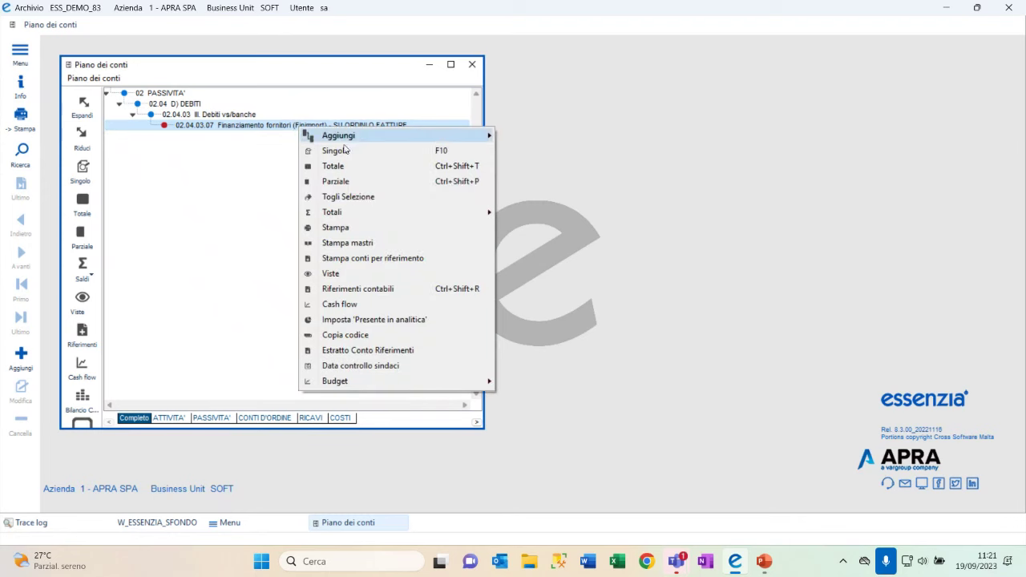
pyautogui.click(344, 243)
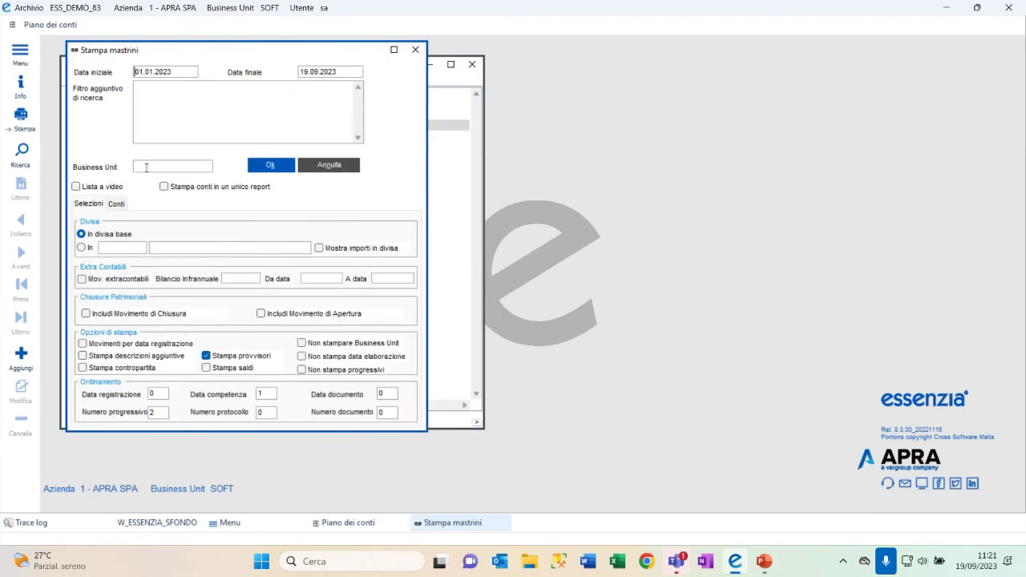
pyautogui.click(177, 71)
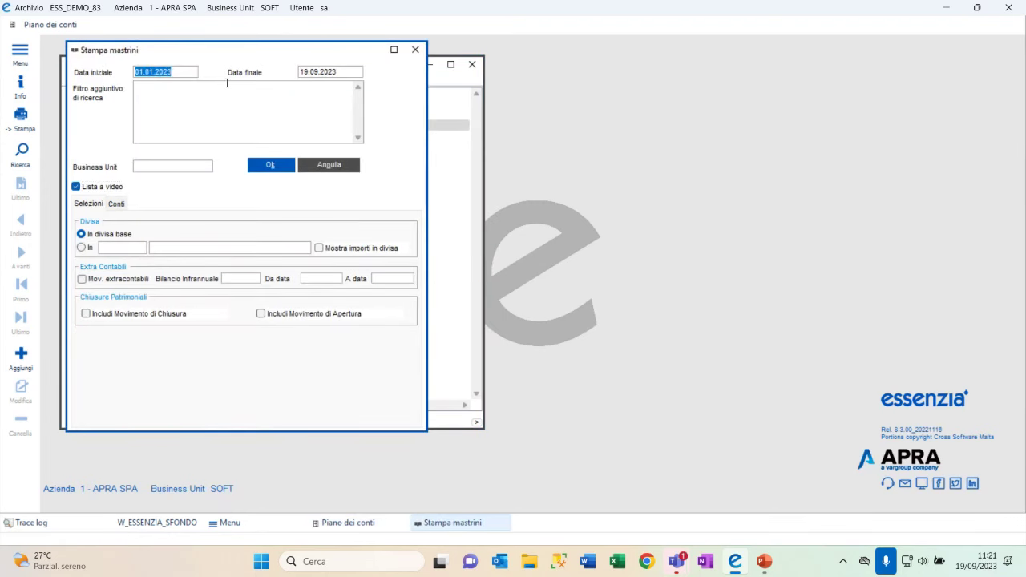
pyautogui.press('BackSpace')
pyautogui.click(271, 165)
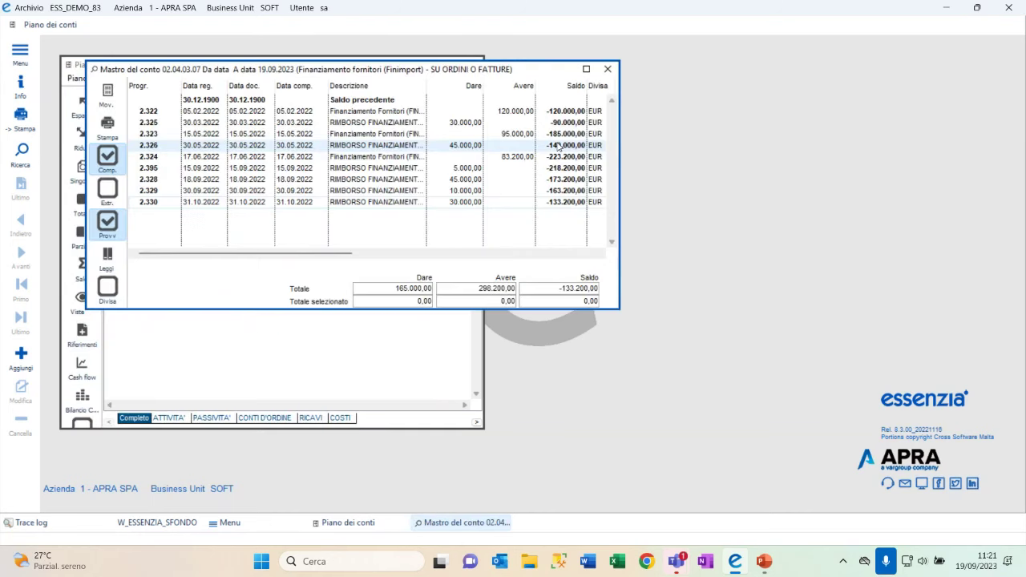
# - Enlarge the account ledger window and widen its description column to make the entries readable
pyautogui.moveTo(619, 309); pyautogui.dragTo(865, 458)
pyautogui.moveTo(426, 85); pyautogui.dragTo(490, 86)
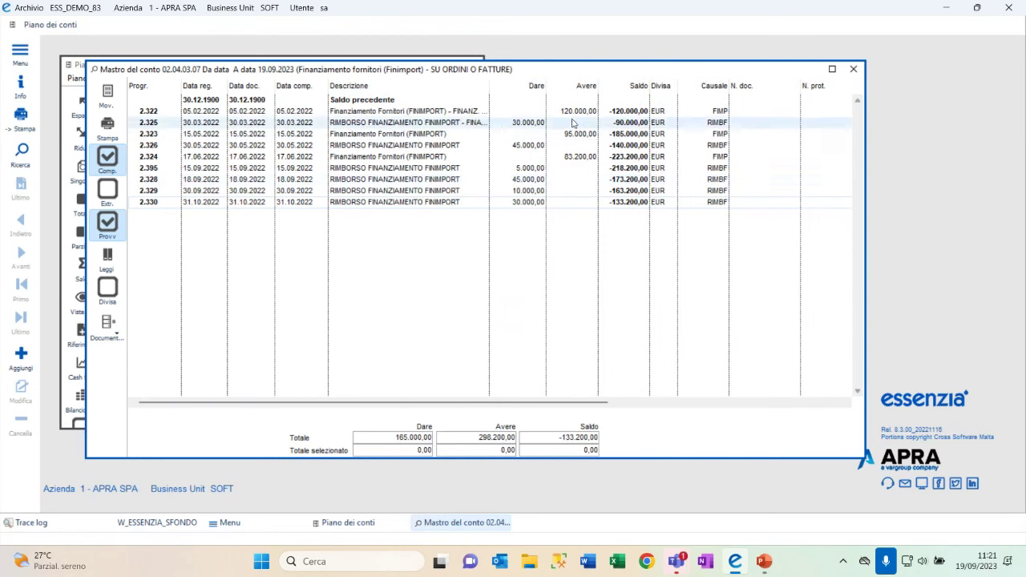
# - Review the financing and repayment entries in the supplier financing ledger, widening the description column, and close the ledger
pyautogui.click(637, 202)
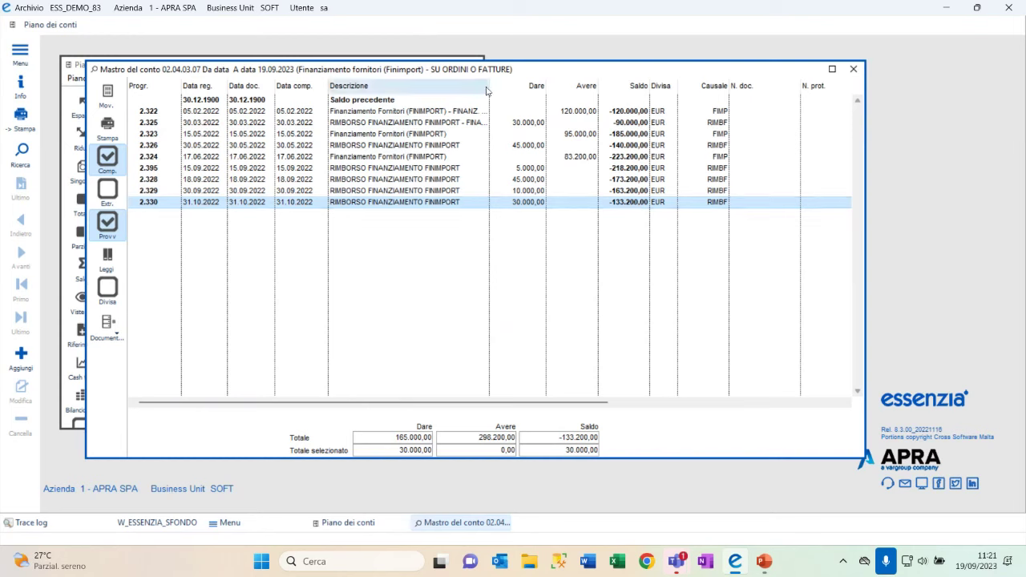
pyautogui.moveTo(489, 85); pyautogui.dragTo(545, 85)
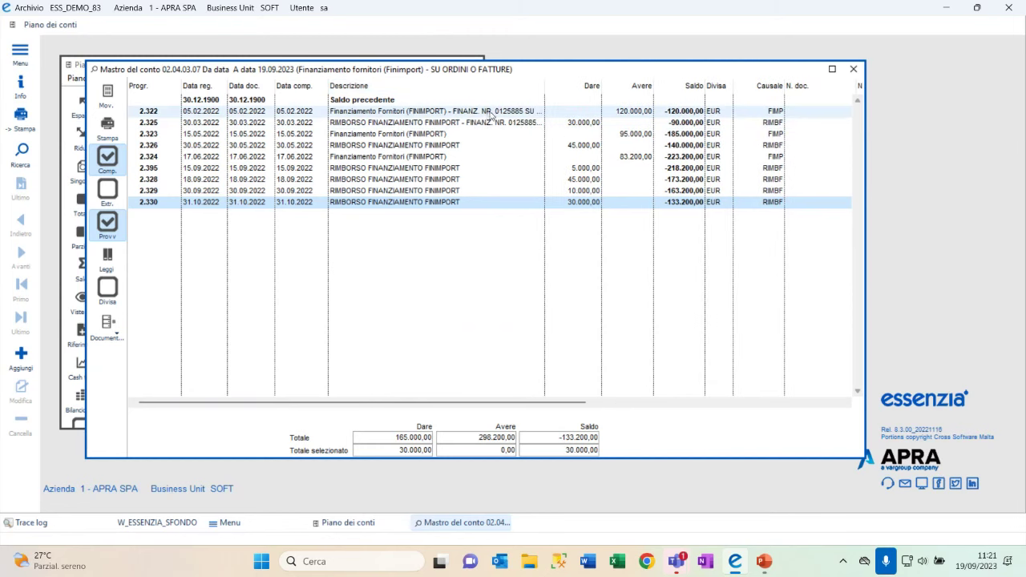
pyautogui.click(491, 113)
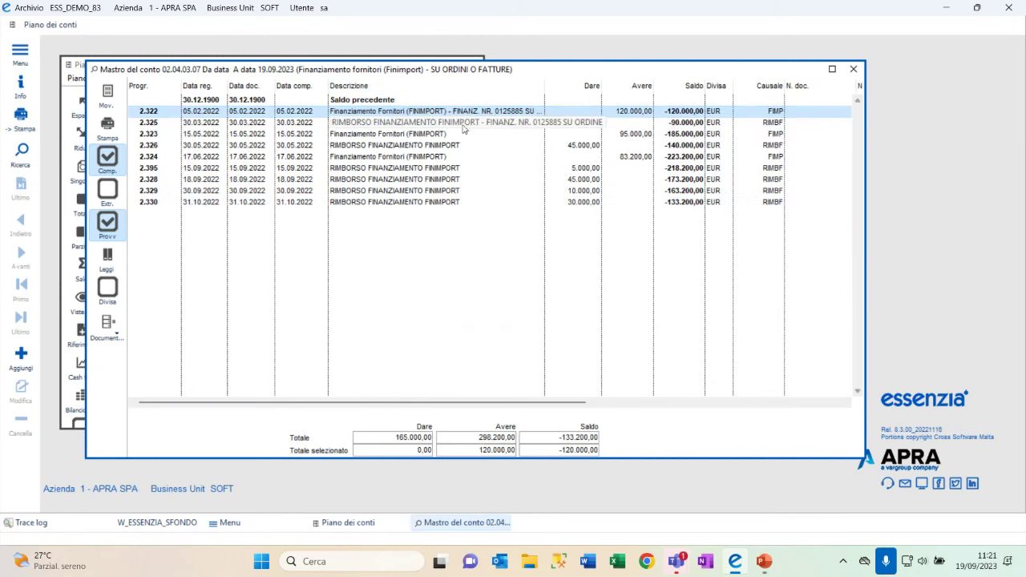
pyautogui.click(378, 126)
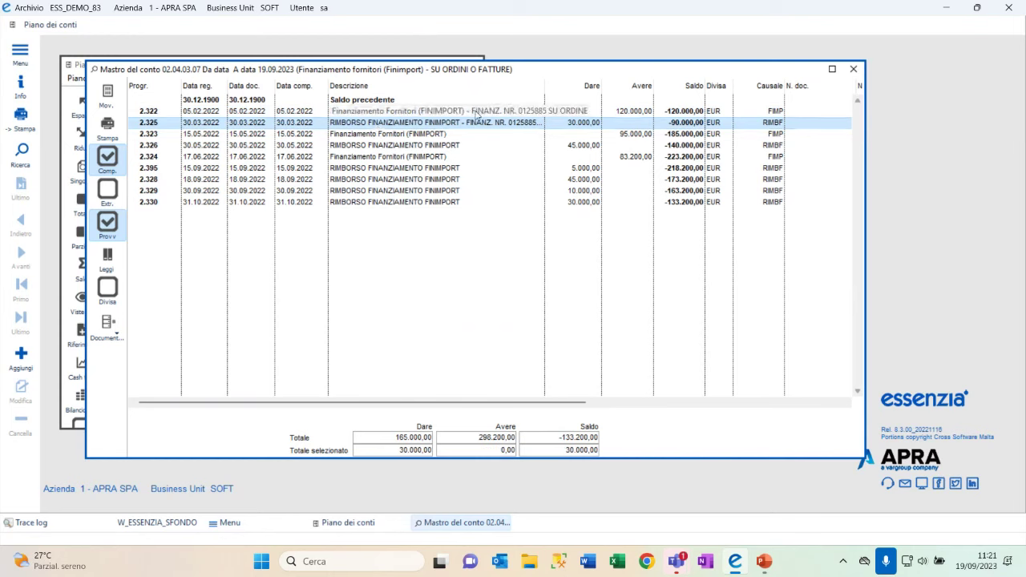
pyautogui.press('Up')
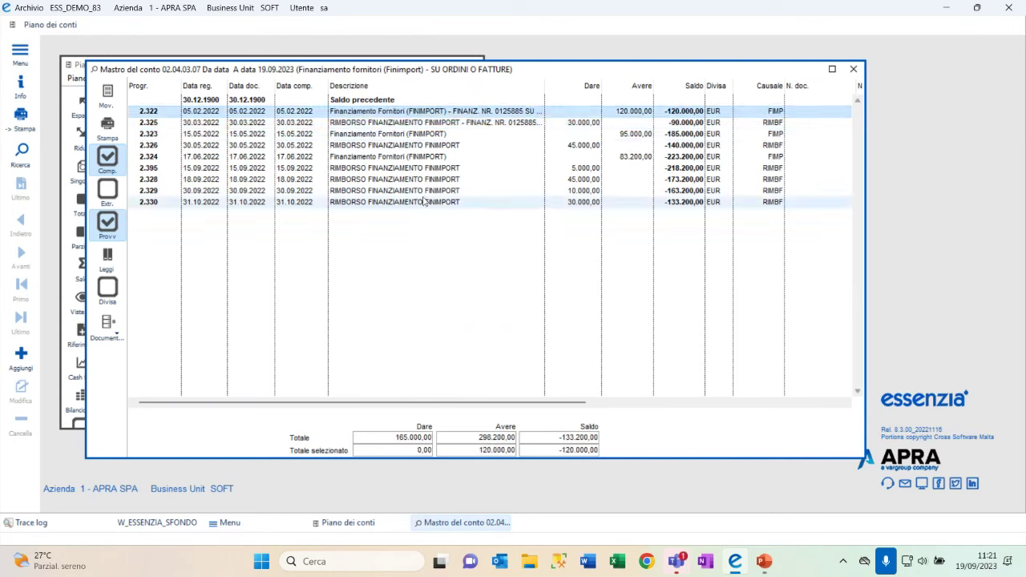
pyautogui.click(568, 191)
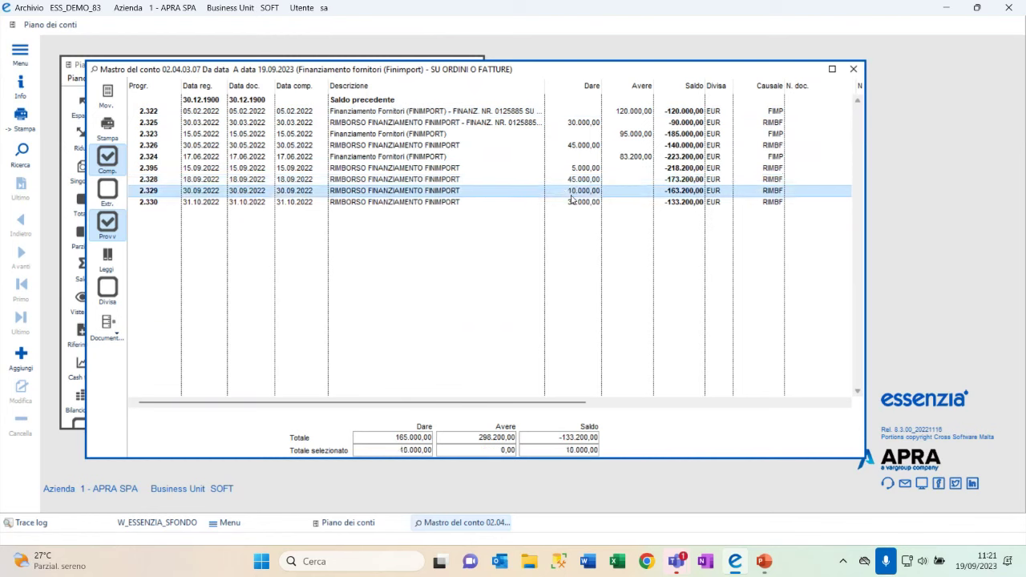
pyautogui.click(577, 171)
pyautogui.click(626, 136)
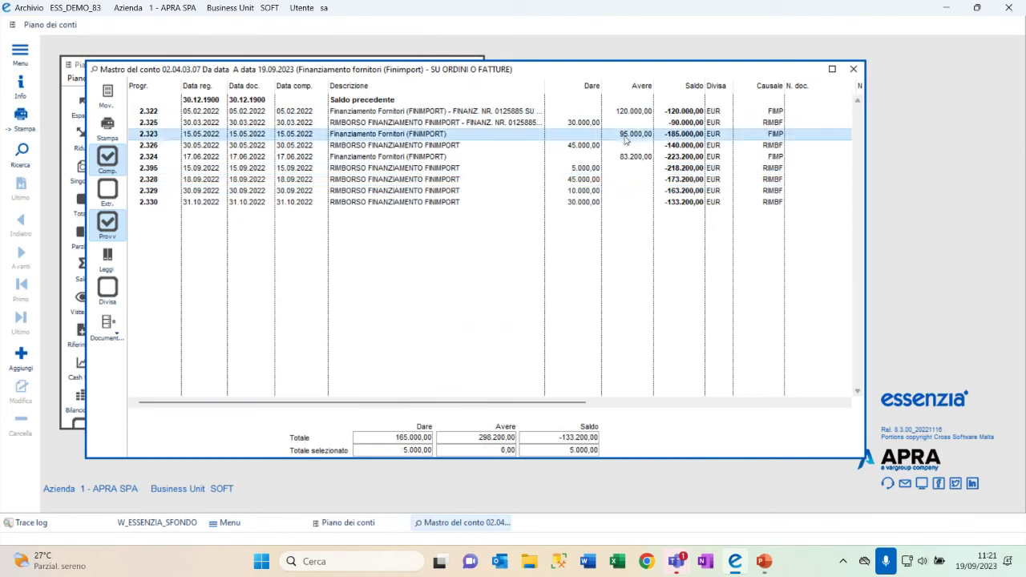
pyautogui.click(630, 111)
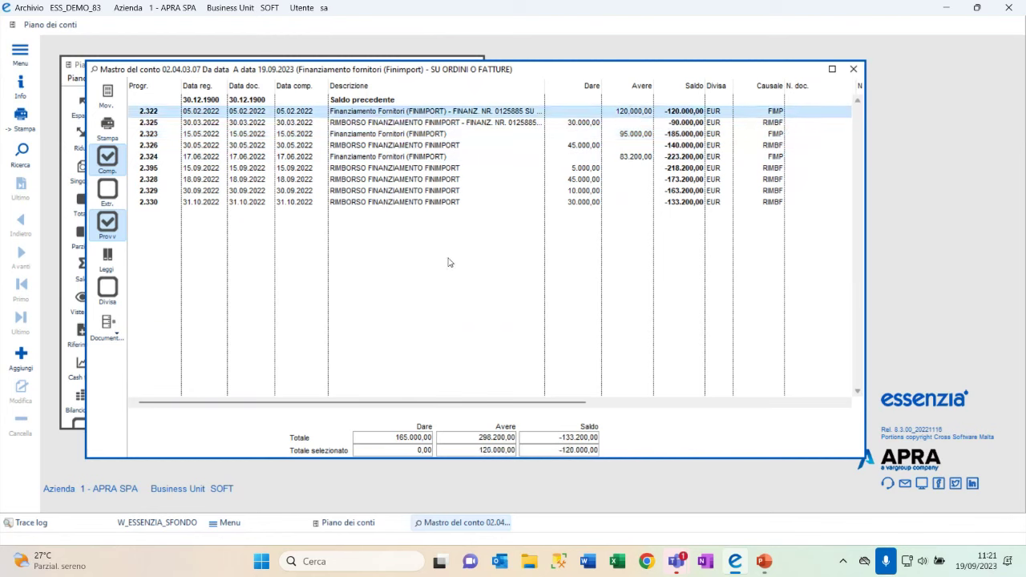
pyautogui.click(851, 71)
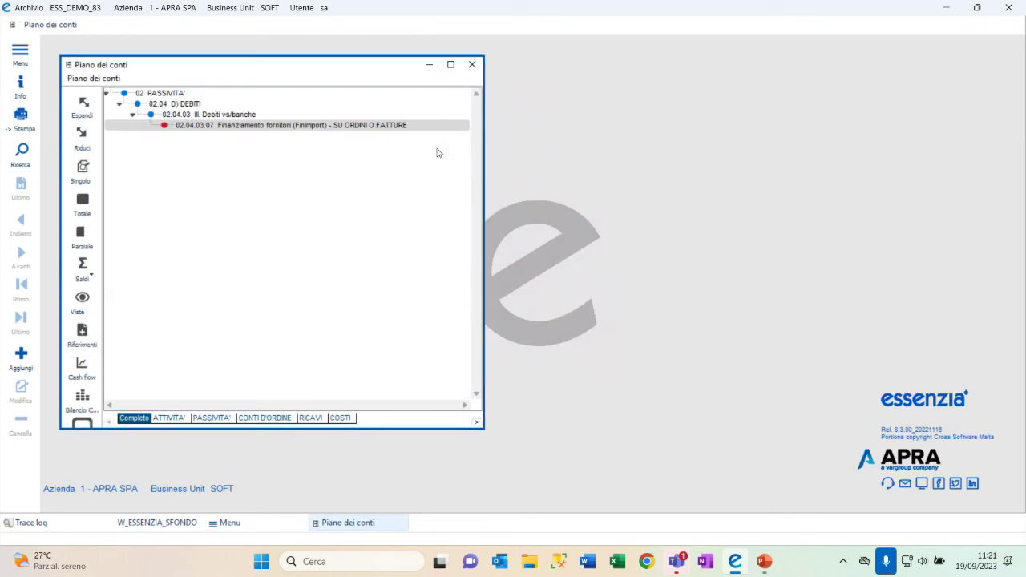
# - Show the open accounting references of the Finimport account, compare the two financings' amounts and balances, and close the list
pyautogui.click(82, 329)
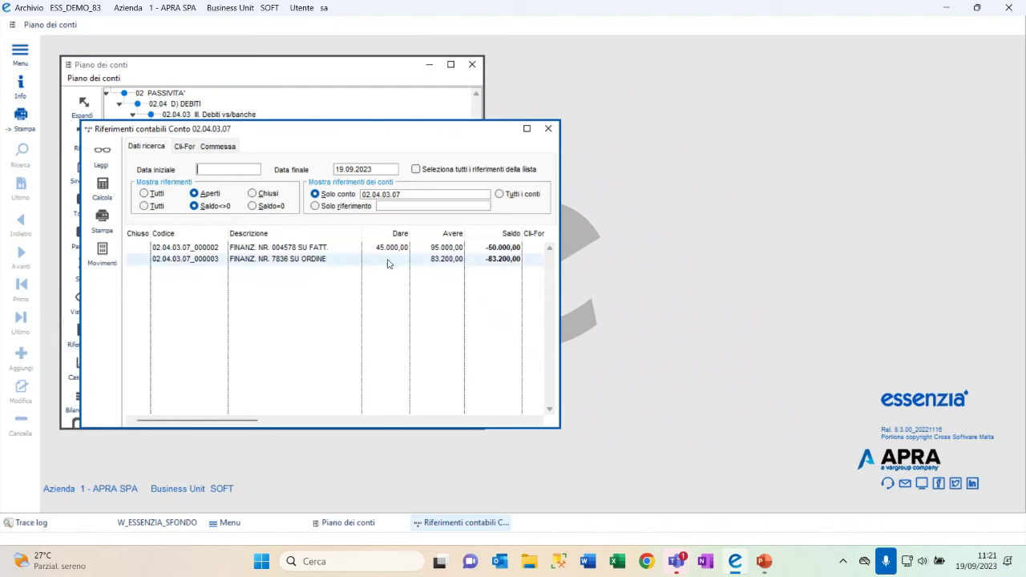
pyautogui.moveTo(559, 269); pyautogui.dragTo(607, 261)
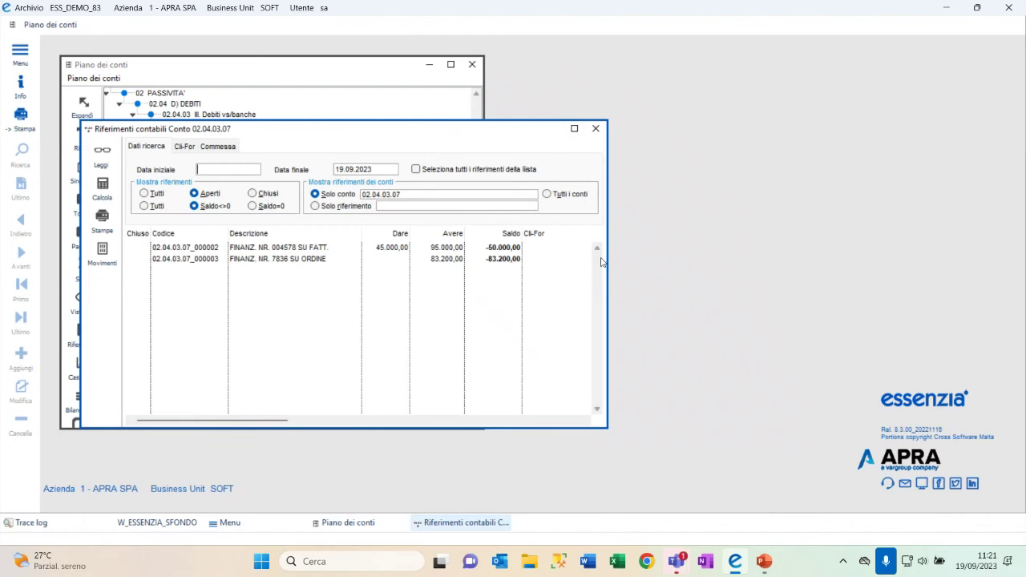
pyautogui.click(294, 250)
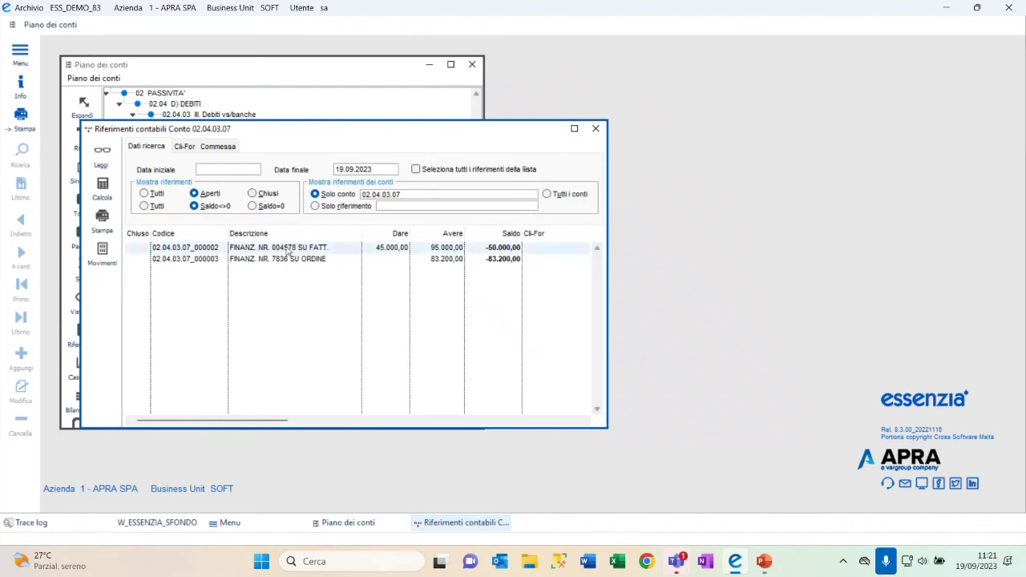
pyautogui.click(282, 262)
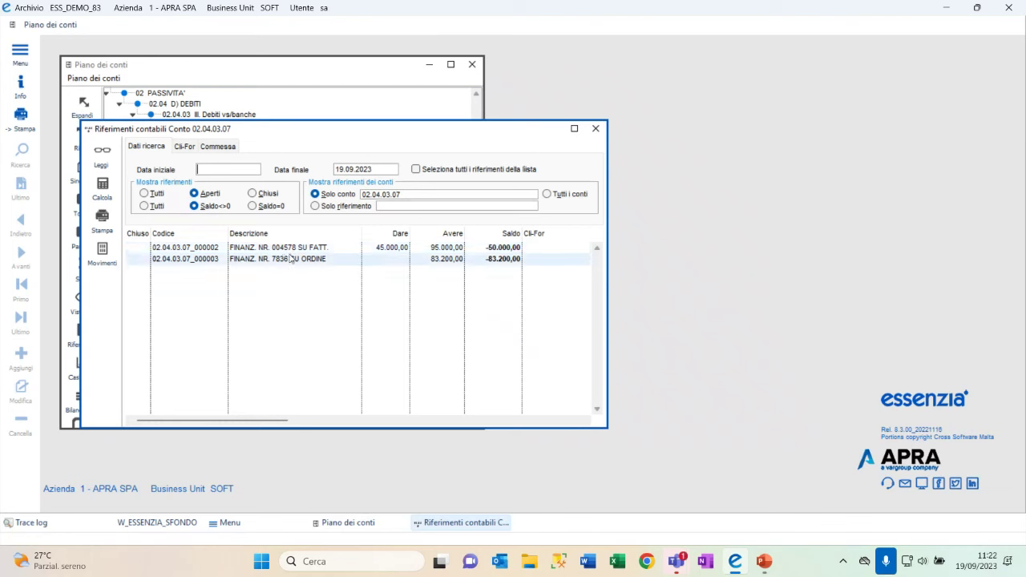
pyautogui.click(290, 252)
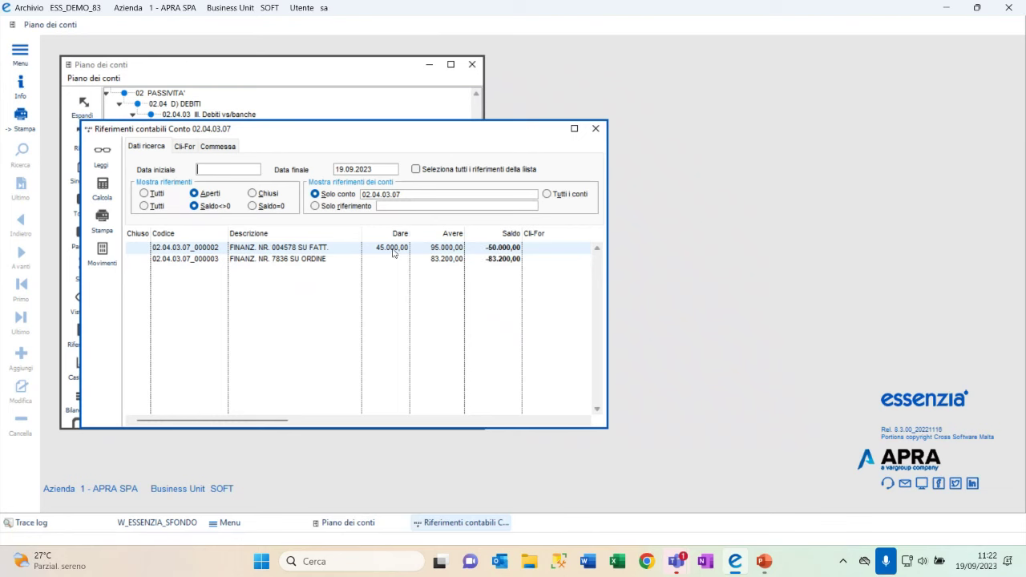
pyautogui.click(357, 260)
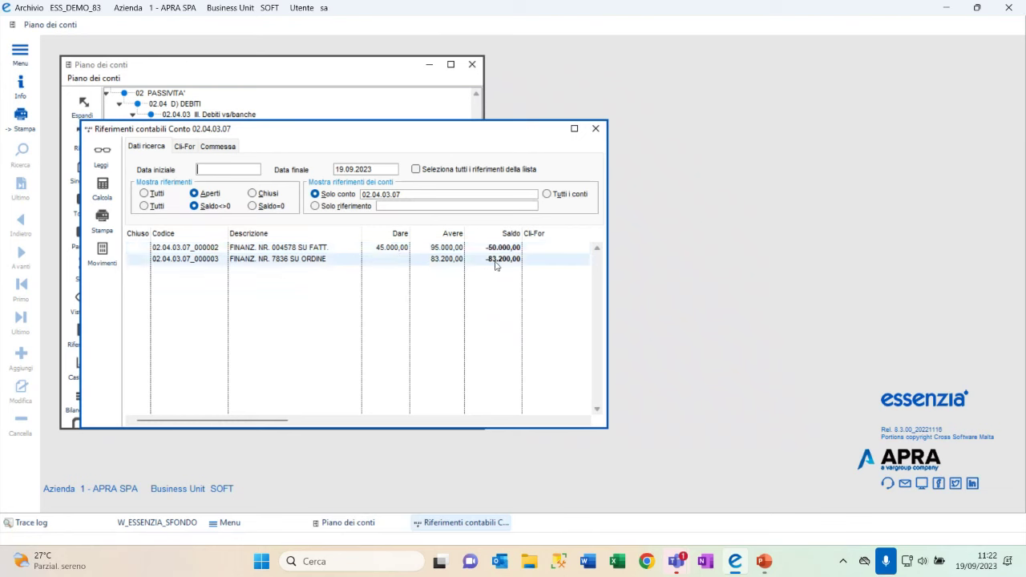
pyautogui.click(326, 250)
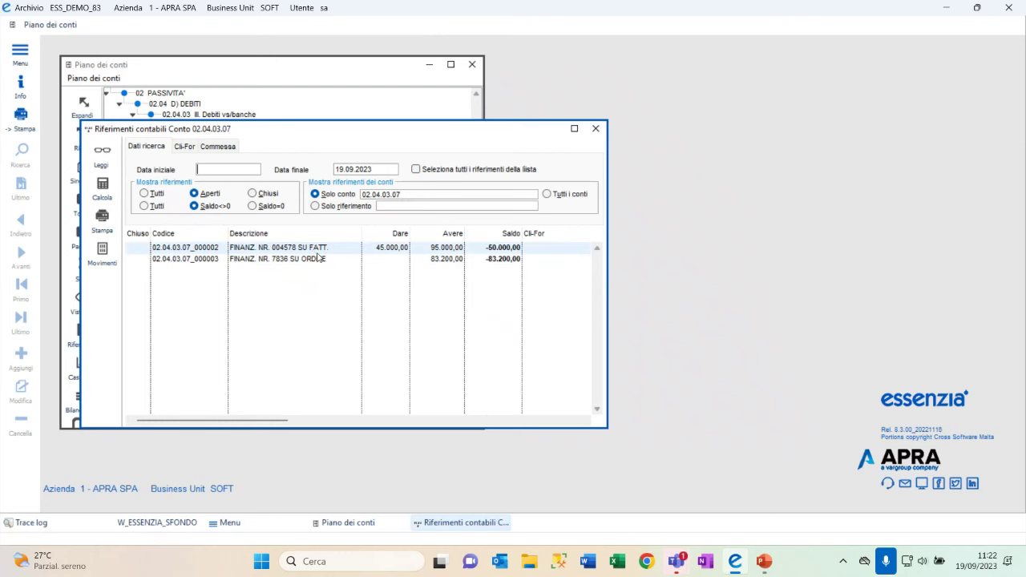
pyautogui.click(595, 129)
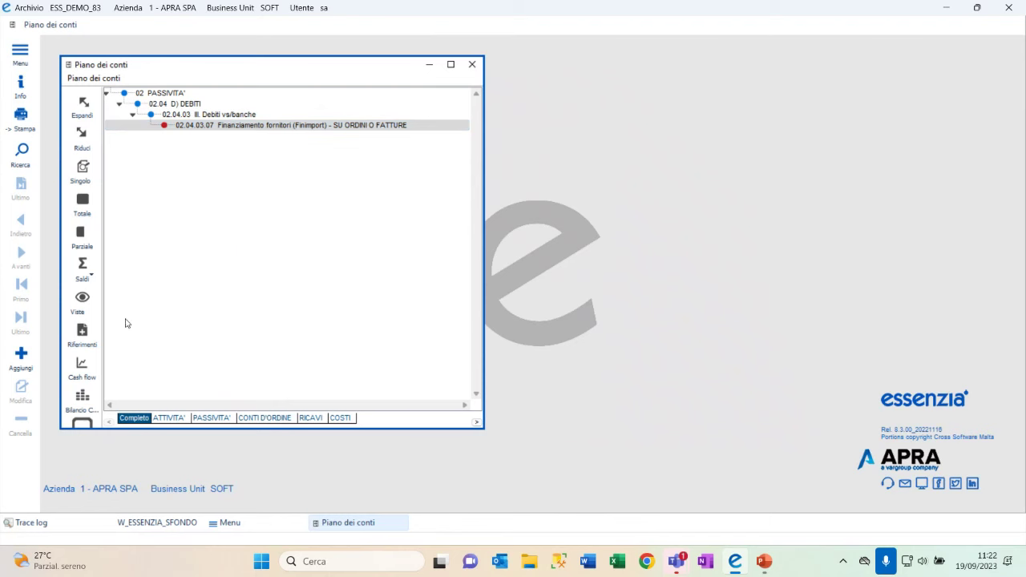
# - Create an accounting movement with causale FIMP, registration date 15.11.2022 and a financing amount of 40.000,00
pyautogui.click(20, 51)
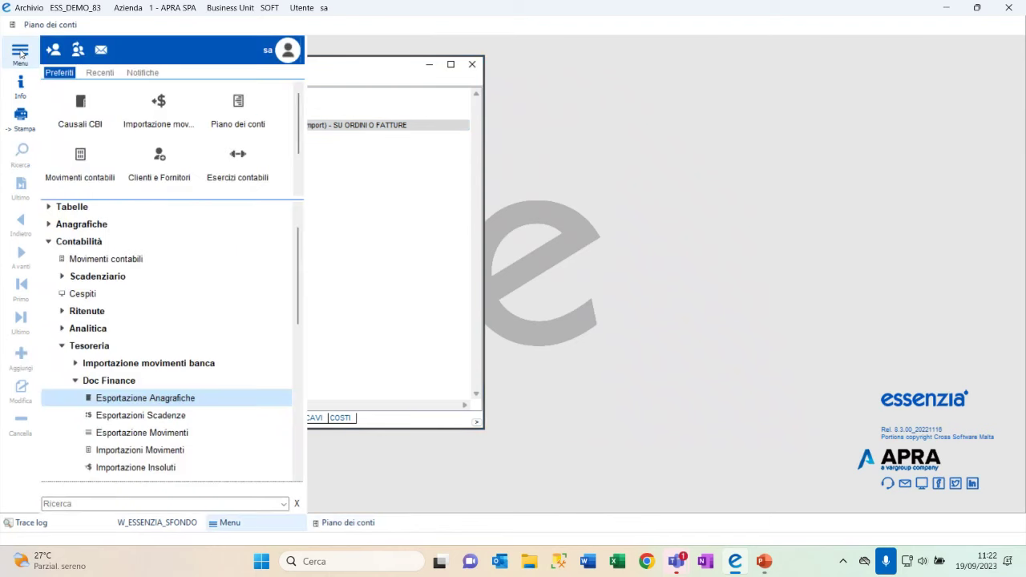
pyautogui.click(81, 158)
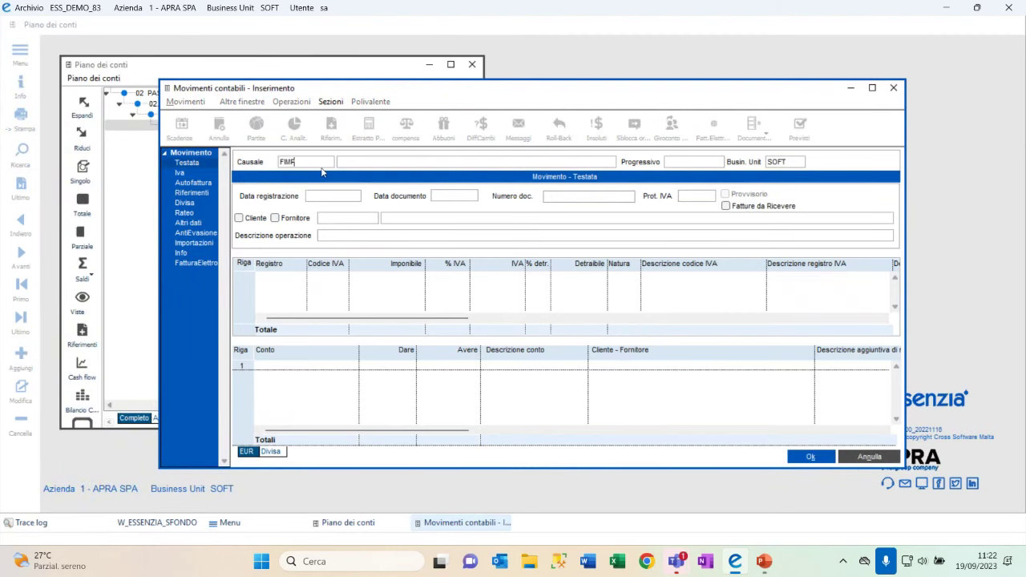
pyautogui.press('Tab')
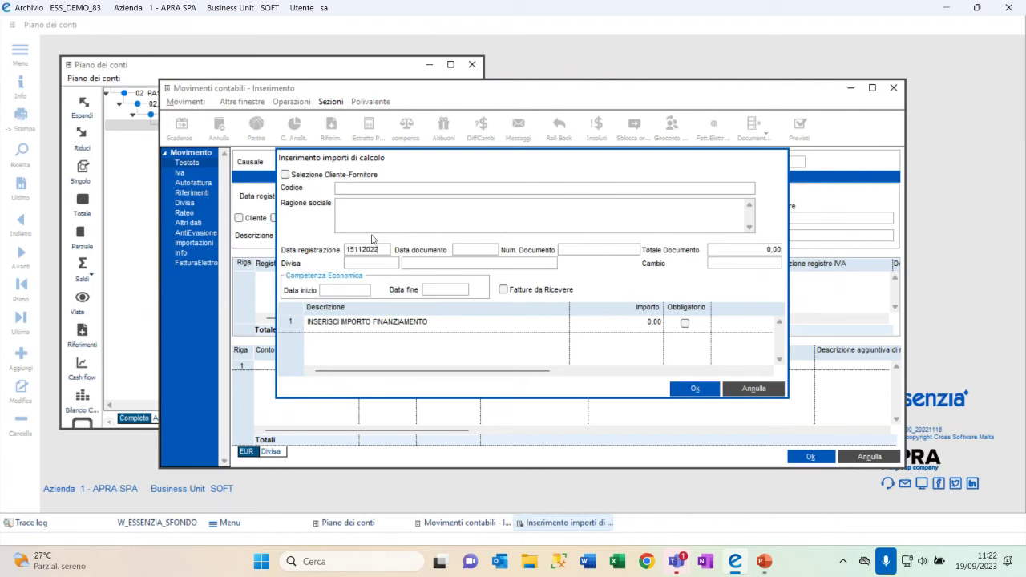
pyautogui.press('Tab')
pyautogui.click(749, 322)
pyautogui.click(695, 389)
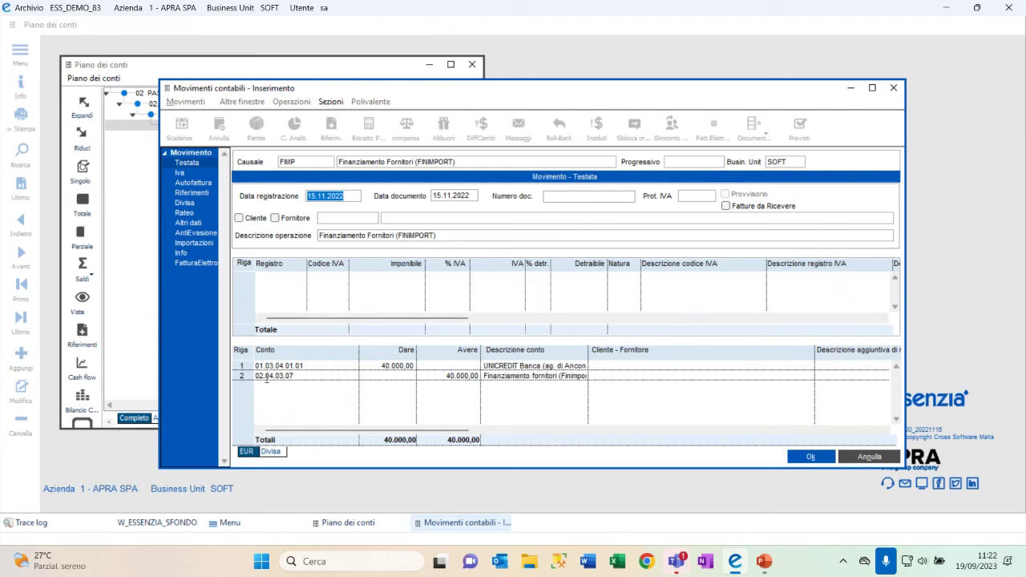
# - Check and confirm the movement's account rows, declining the existing references so that a new accounting reference is opened
pyautogui.hscroll(3, 435, 428)
pyautogui.hscroll(-3, 435, 427)
pyautogui.click(819, 458)
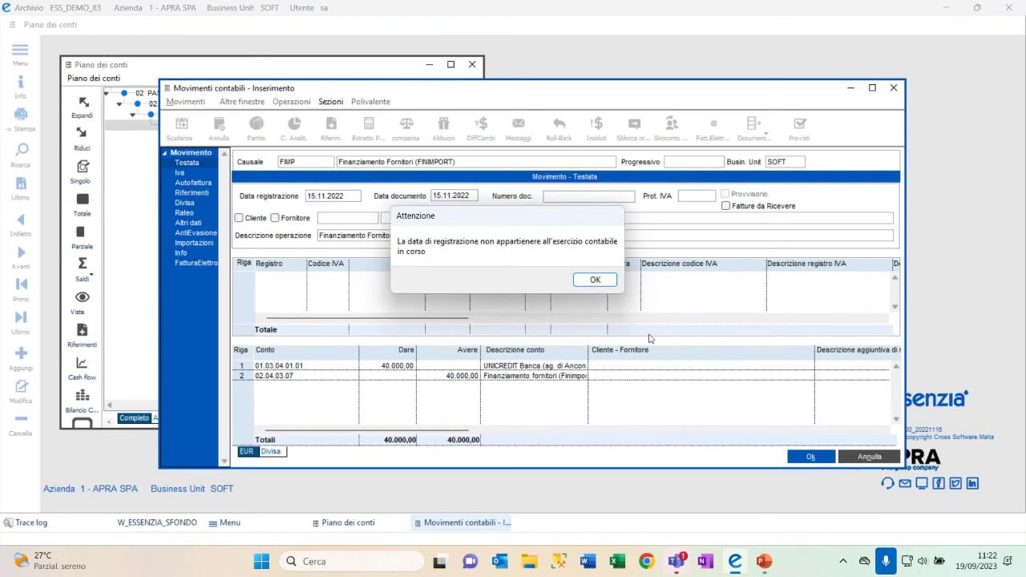
pyautogui.click(593, 281)
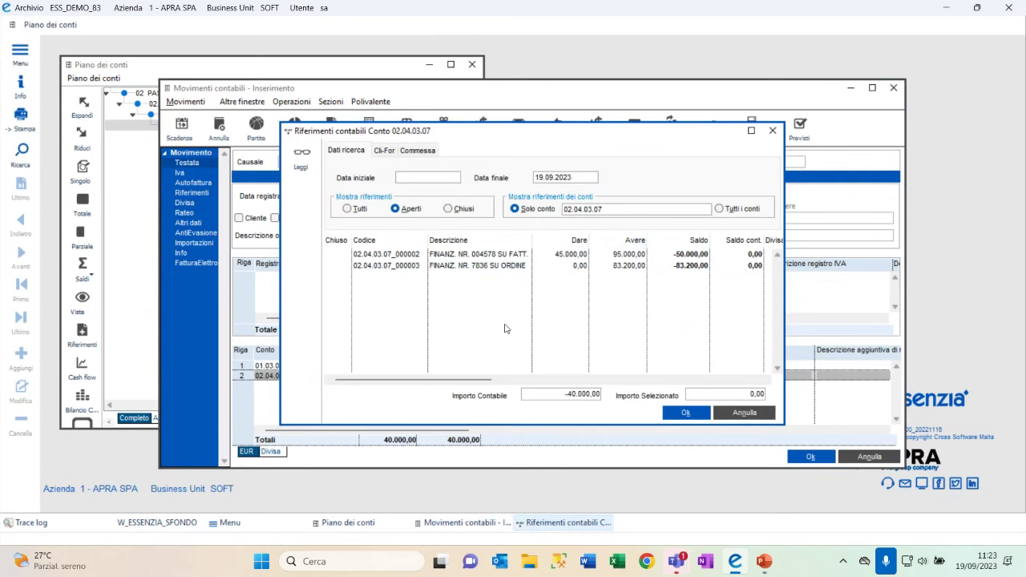
pyautogui.moveTo(449, 132); pyautogui.dragTo(554, 78)
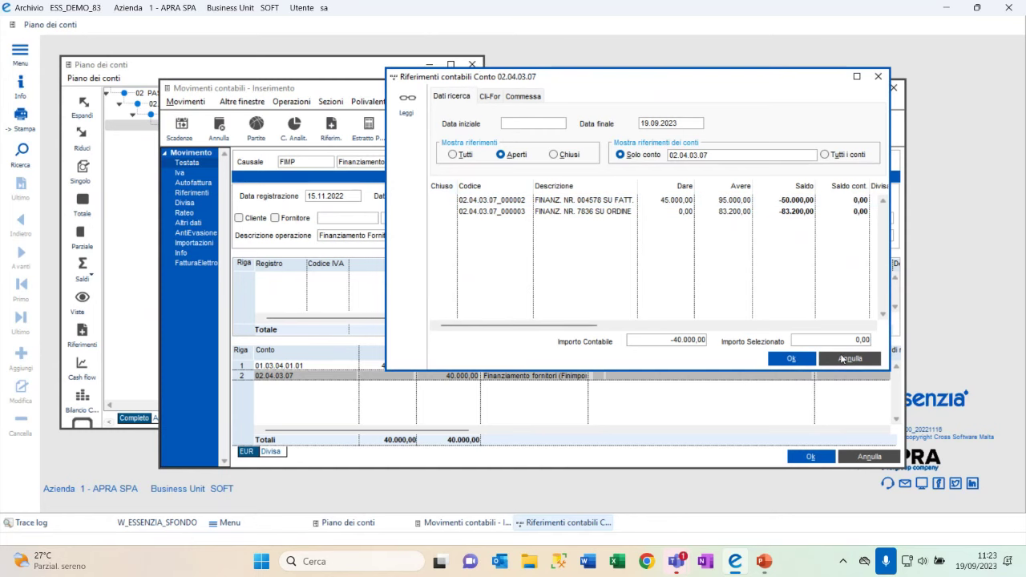
pyautogui.click(843, 358)
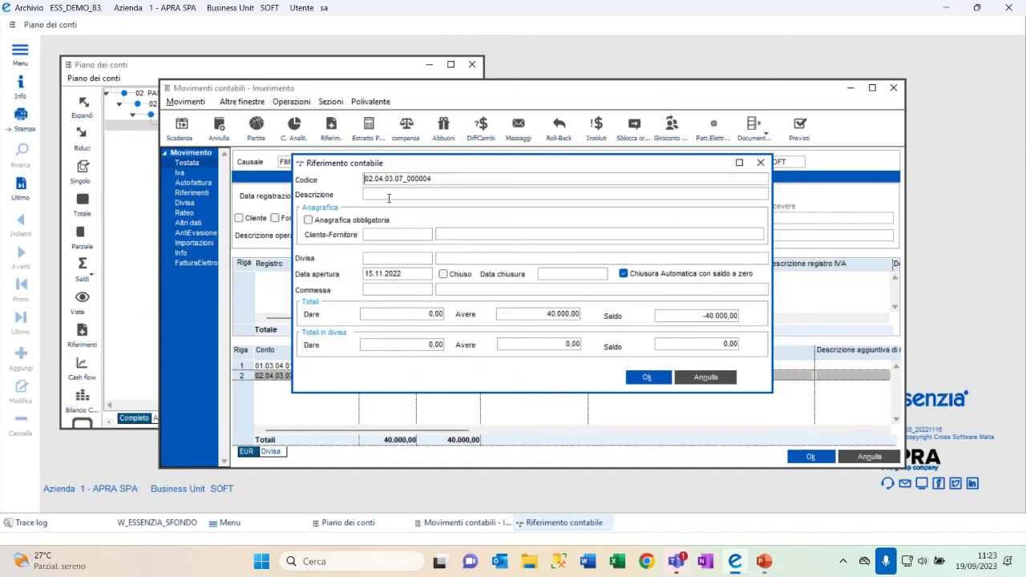
# - Enter the description "FINANZ. WEBINAR" for the new accounting reference and save it
pyautogui.moveTo(434, 162); pyautogui.dragTo(588, 100)
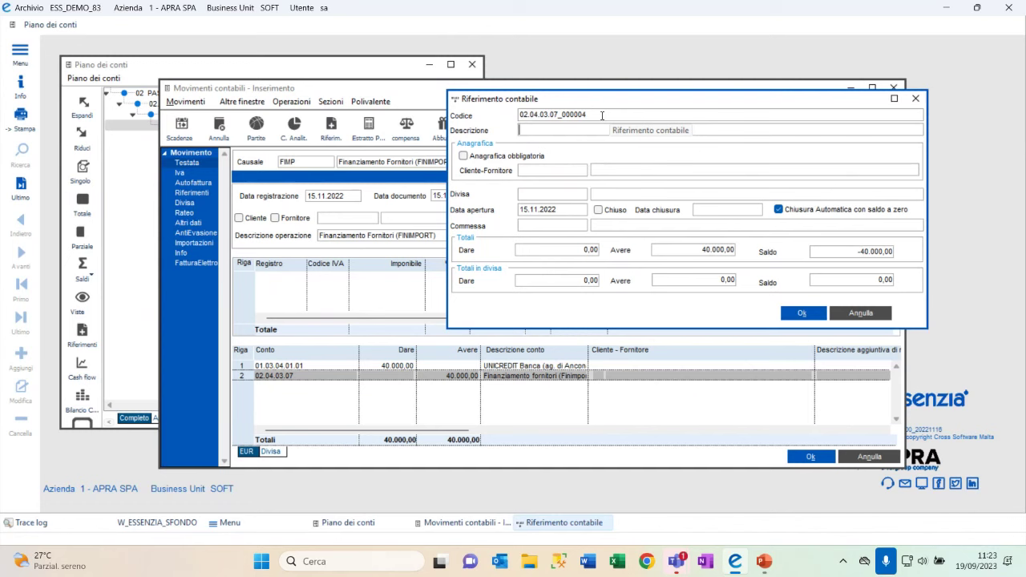
pyautogui.write('webinar')
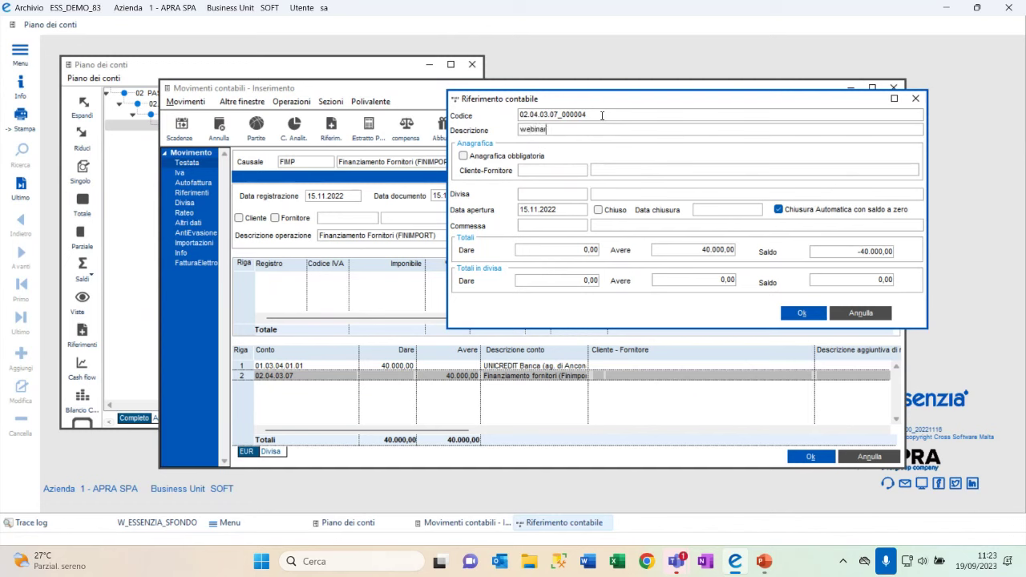
pyautogui.press('BackSpace')
pyautogui.press('BackSpace')
pyautogui.press('BackSpace')
pyautogui.press('BackSpace')
pyautogui.press('BackSpace')
pyautogui.press('BackSpace')
pyautogui.click(803, 312)
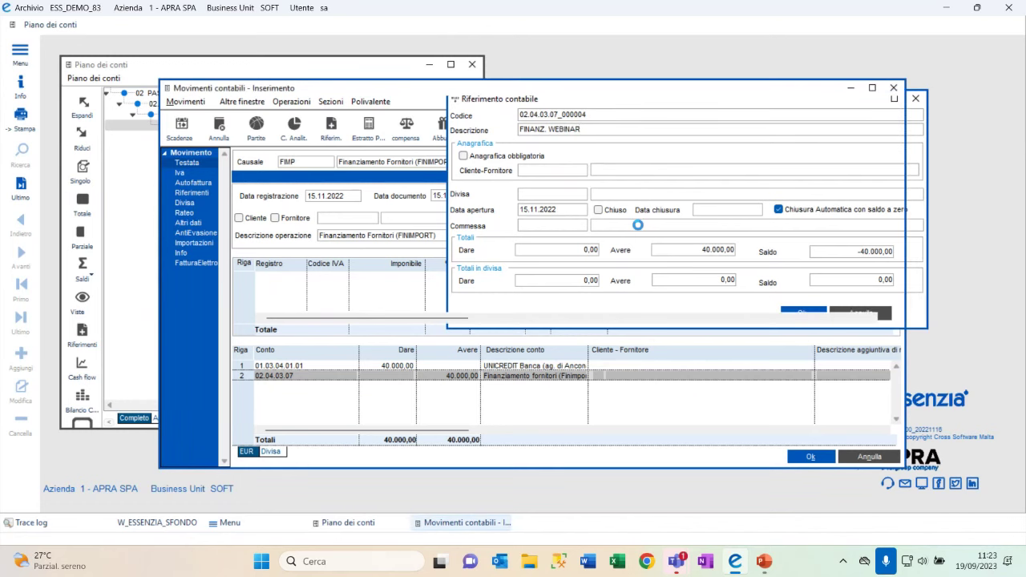
# - Show the Finimport account's on-screen ledger again from the chart of accounts, with no start date and up to 19.09.2023
pyautogui.click(350, 69)
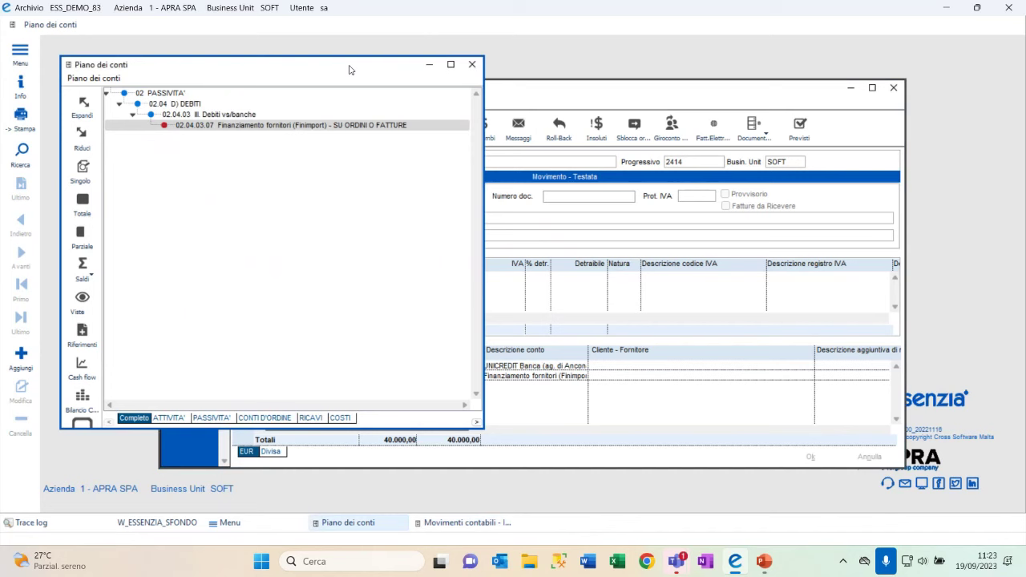
pyautogui.rightClick(272, 131)
pyautogui.click(317, 241)
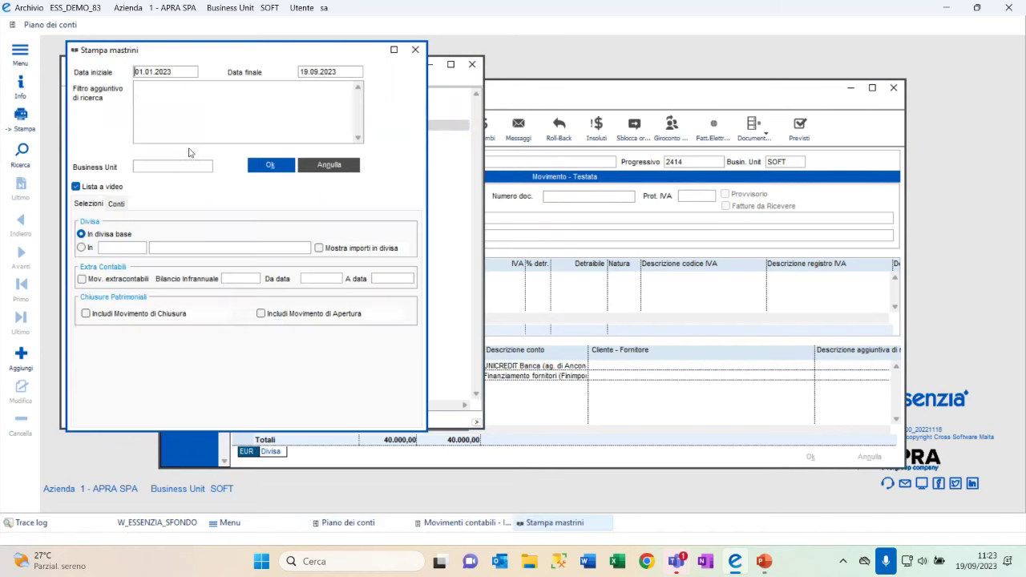
pyautogui.doubleClick(178, 73)
pyautogui.press('Delete')
pyautogui.click(270, 166)
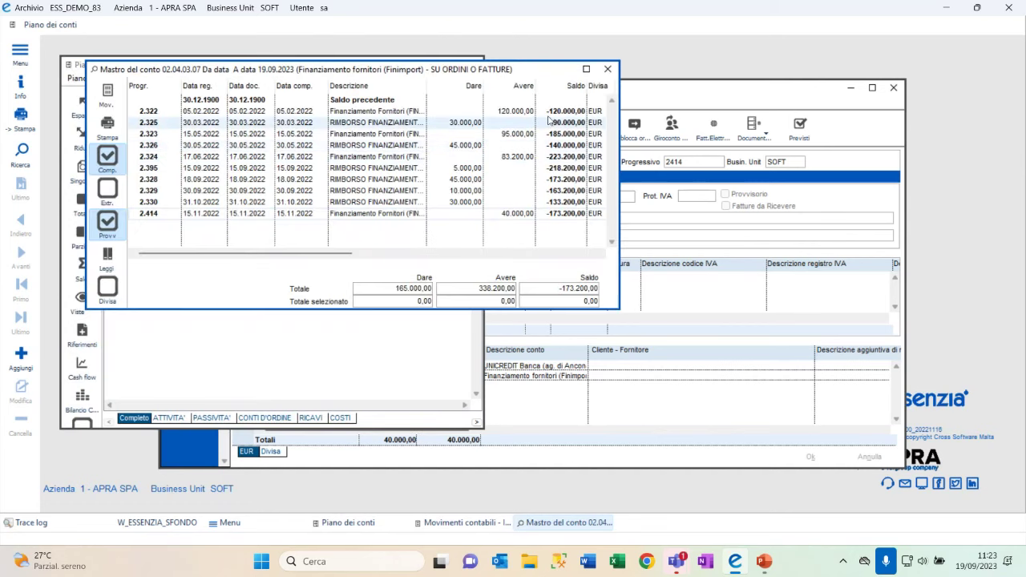
# - Inspect the 15.11.2022 financing entry in the ledger with a wider description column, and close the ledger
pyautogui.click(519, 214)
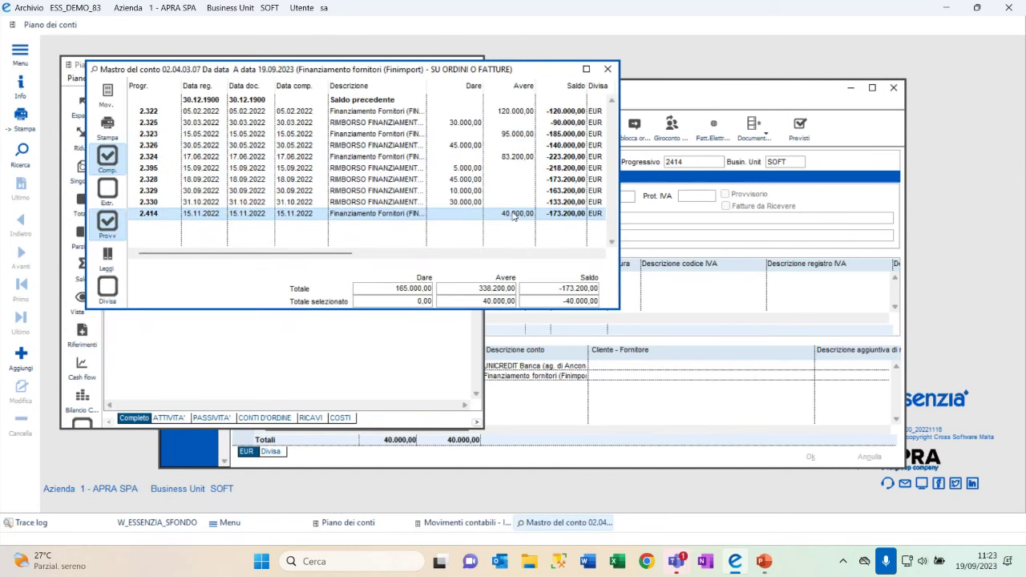
pyautogui.moveTo(426, 87); pyautogui.dragTo(556, 89)
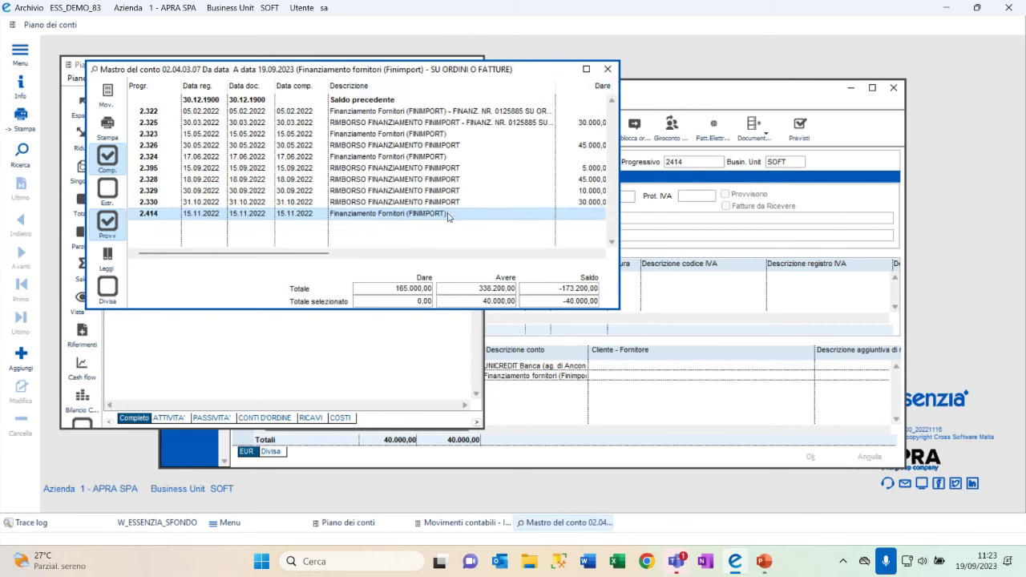
pyautogui.click(607, 69)
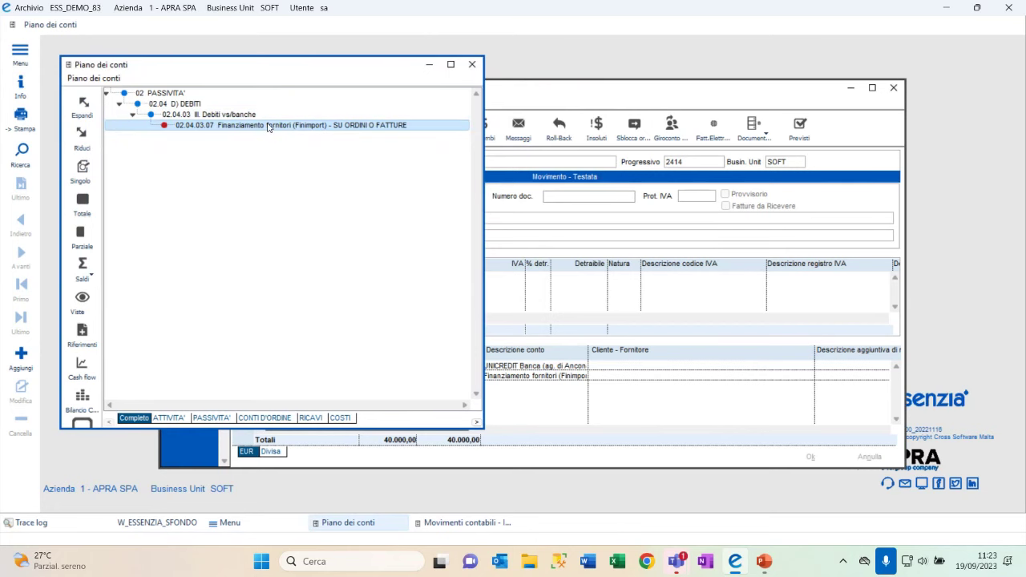
# - Review the open accounting references of account 02.04.03.07 from the chart of accounts, and close the list
pyautogui.click(83, 336)
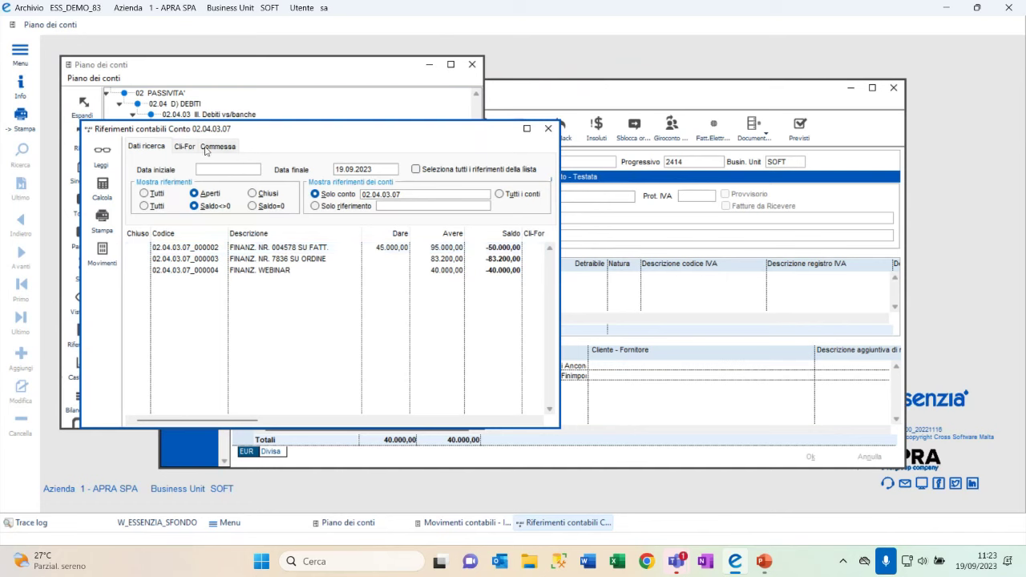
pyautogui.moveTo(263, 132); pyautogui.dragTo(266, 187)
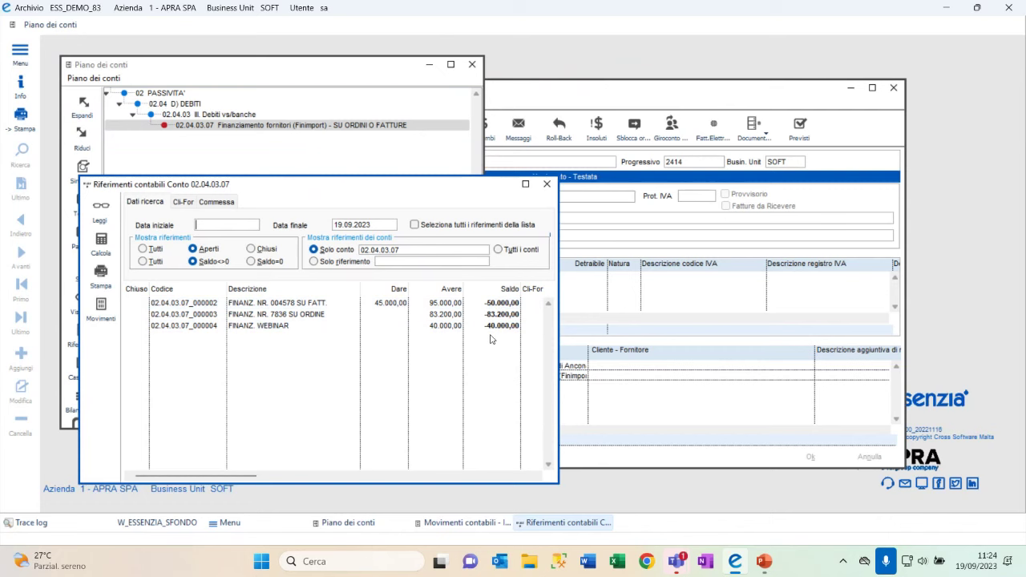
pyautogui.click(547, 184)
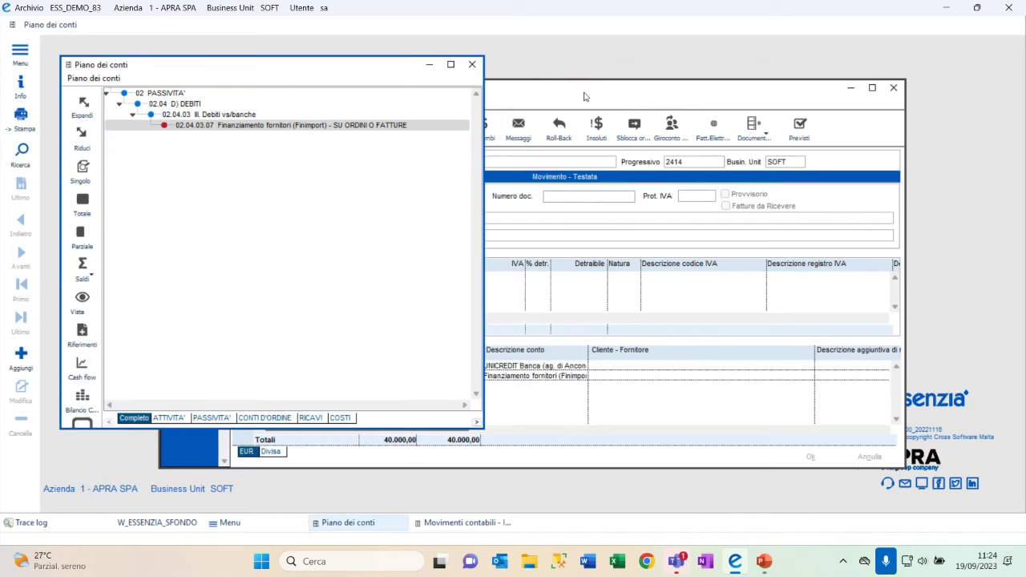
# - Start a new accounting movement with causale RIMBF, registration date 20.11.2022 and a repayment amount of 30.000,00
pyautogui.click(25, 365)
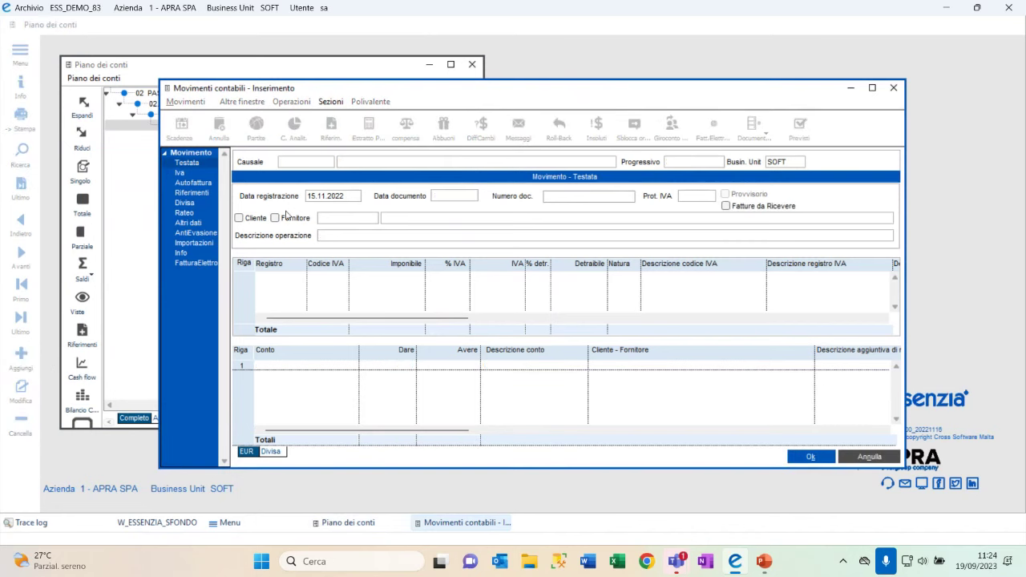
pyautogui.write('IMBO')
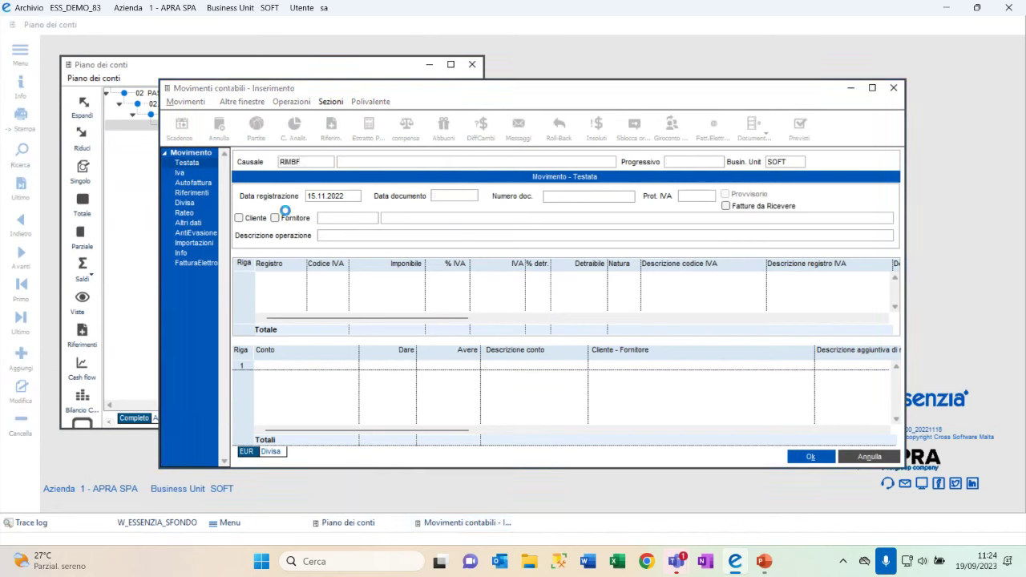
pyautogui.press('Tab')
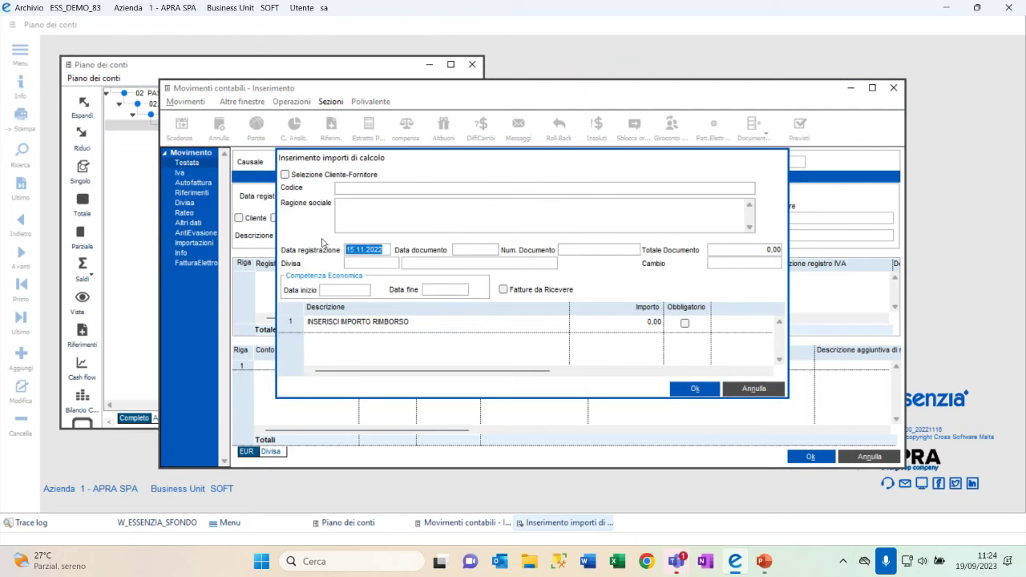
pyautogui.write('20.11.2022')
pyautogui.click(653, 321)
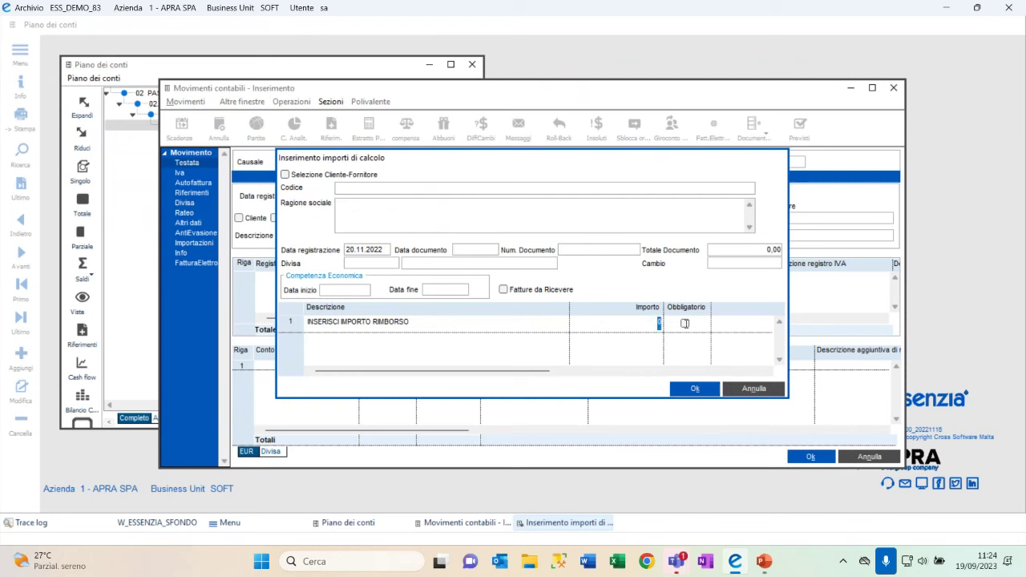
pyautogui.write('30.')
pyautogui.write('0000')
pyautogui.click(686, 323)
pyautogui.click(681, 388)
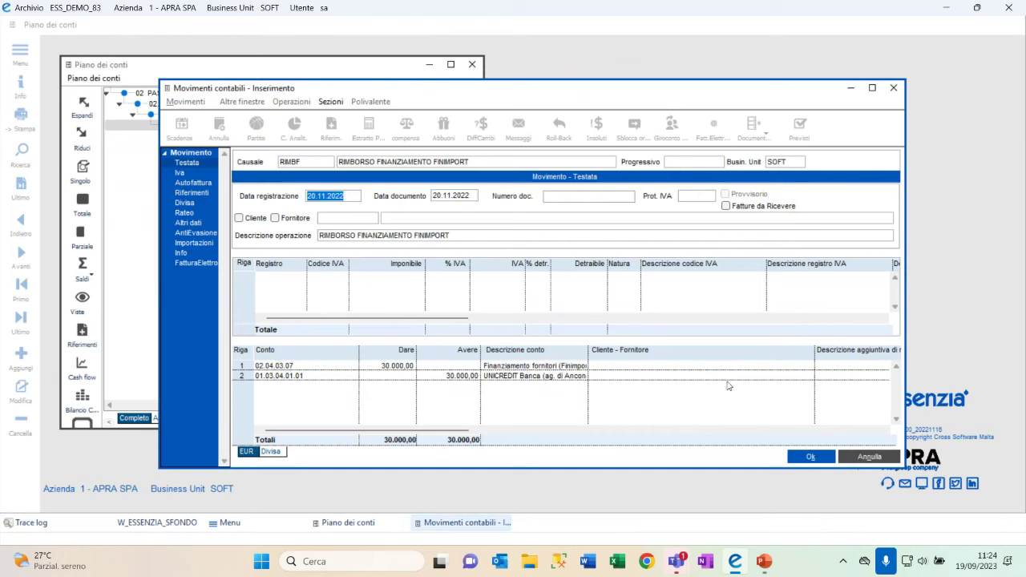
# - Save the repayment movement, allocating its 30.000,00 to the open financing reference marked SU ORDINE
pyautogui.click(811, 457)
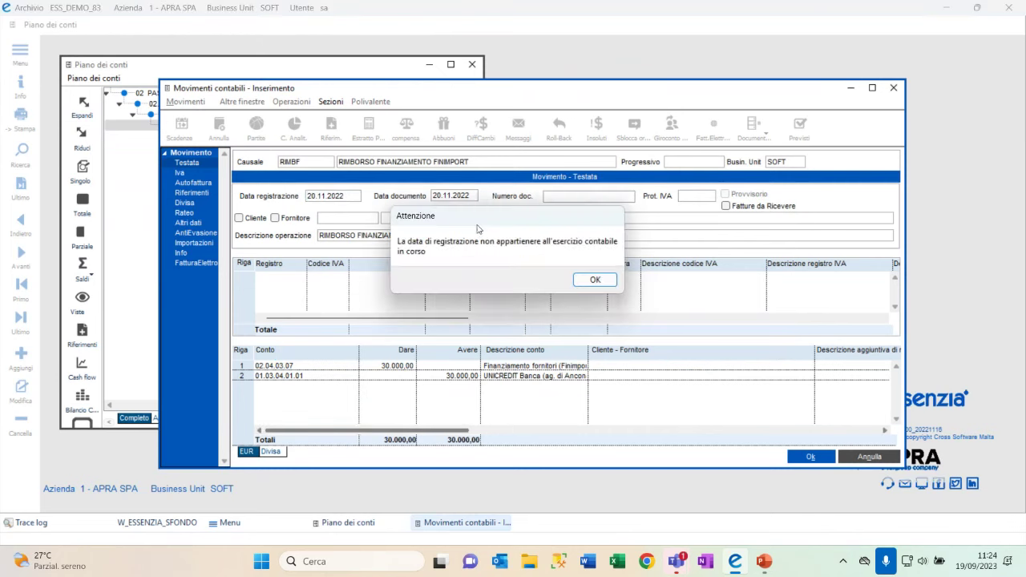
pyautogui.click(591, 278)
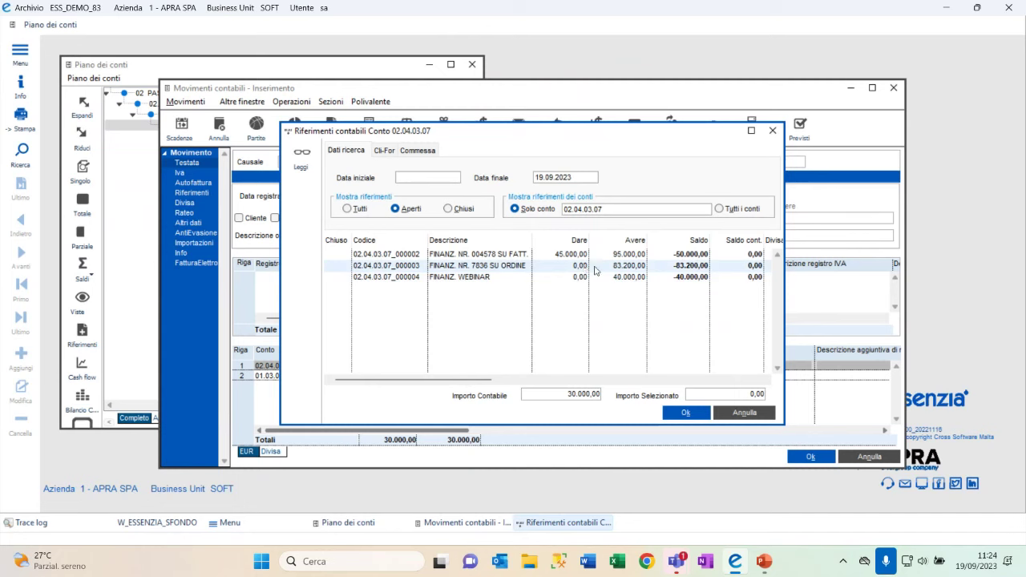
pyautogui.doubleClick(619, 268)
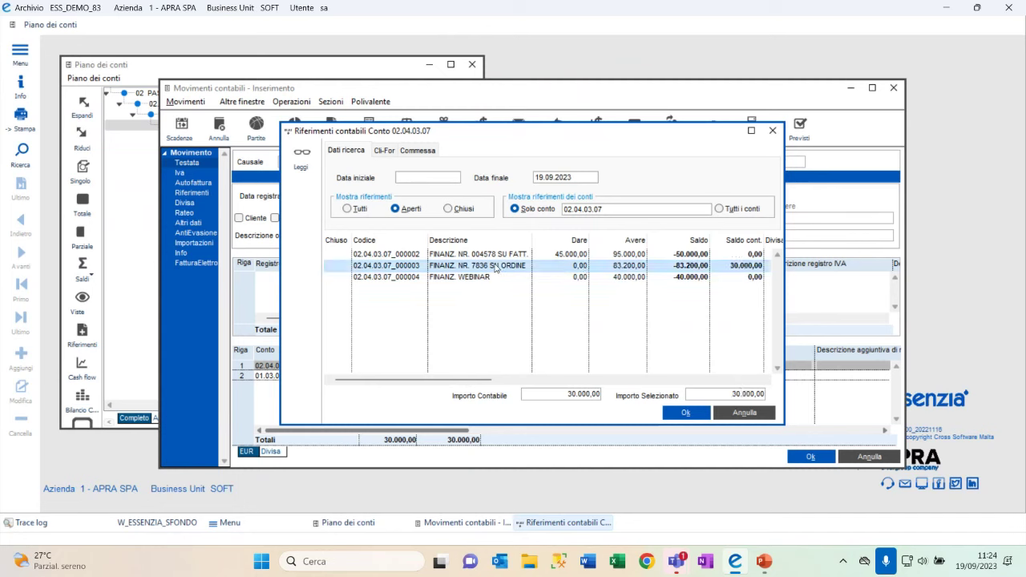
pyautogui.click(685, 413)
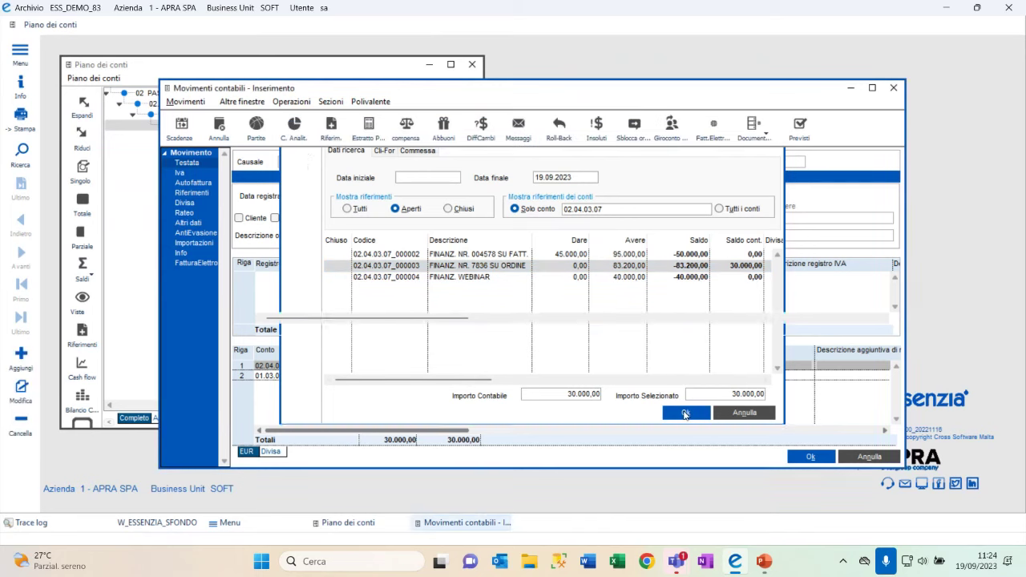
# - Show the Finimport account's accounting references again from the chart of accounts, moving the list clear of the account tree
pyautogui.click(305, 72)
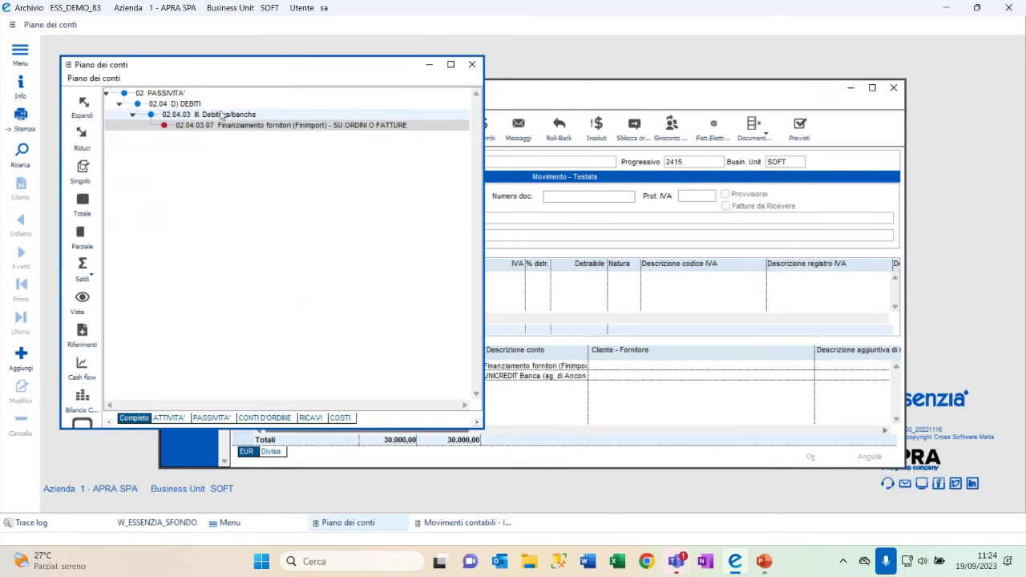
pyautogui.click(82, 333)
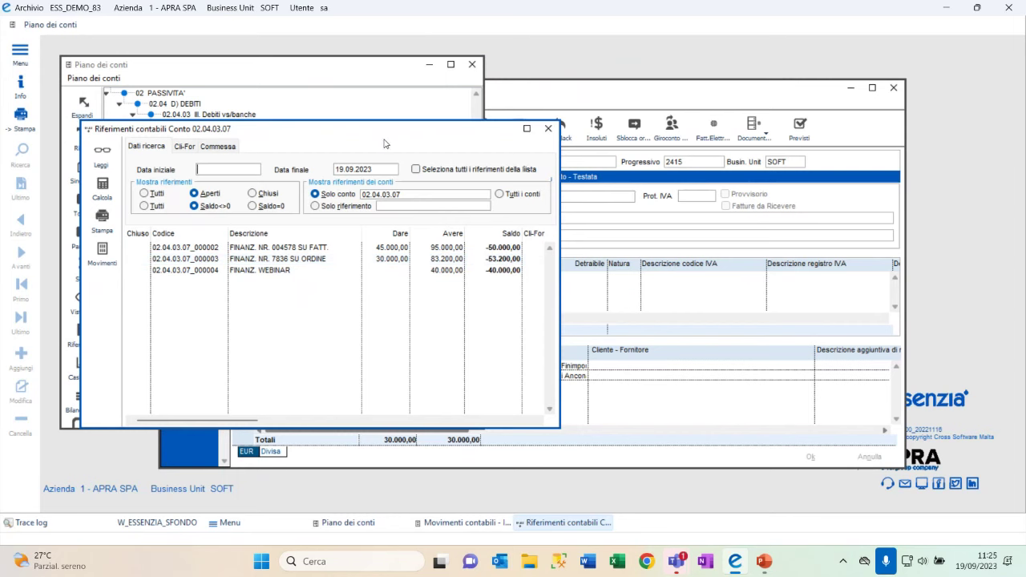
pyautogui.moveTo(402, 143); pyautogui.dragTo(505, 147)
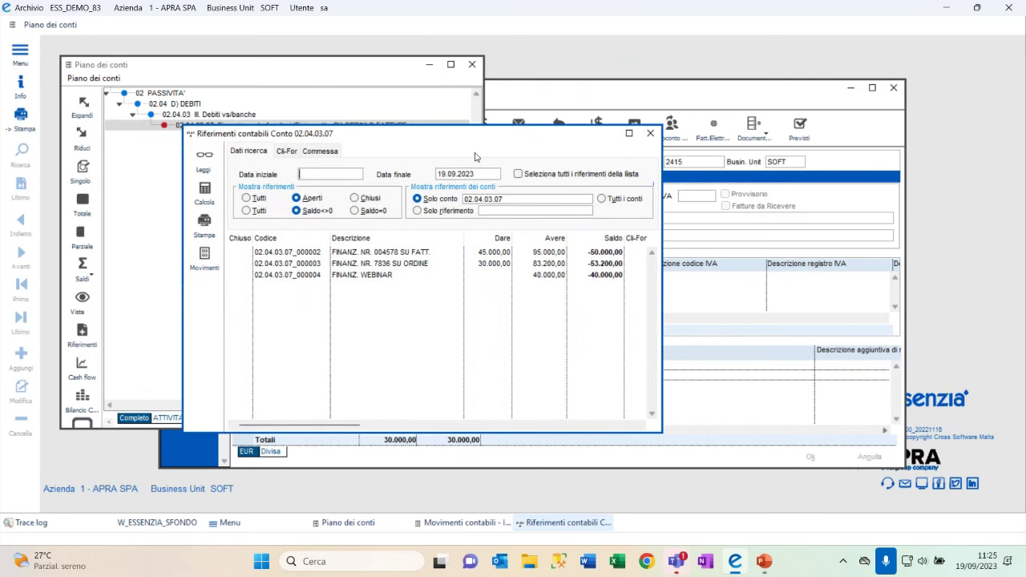
# - View the ledger of the financing reference marked SU FATT. with no start date and up to 31.12.2023, and close it
pyautogui.click(394, 253)
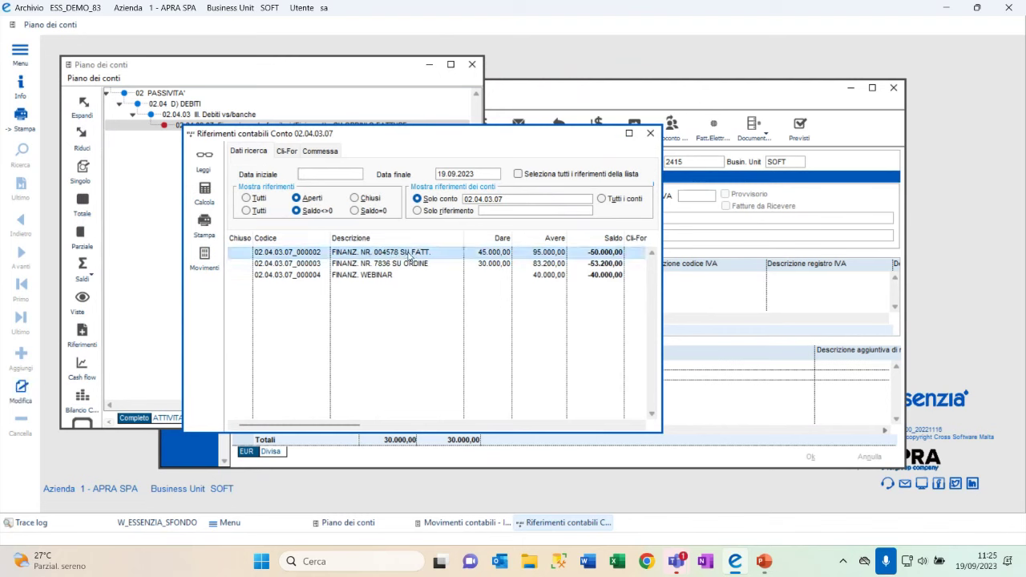
pyautogui.click(204, 256)
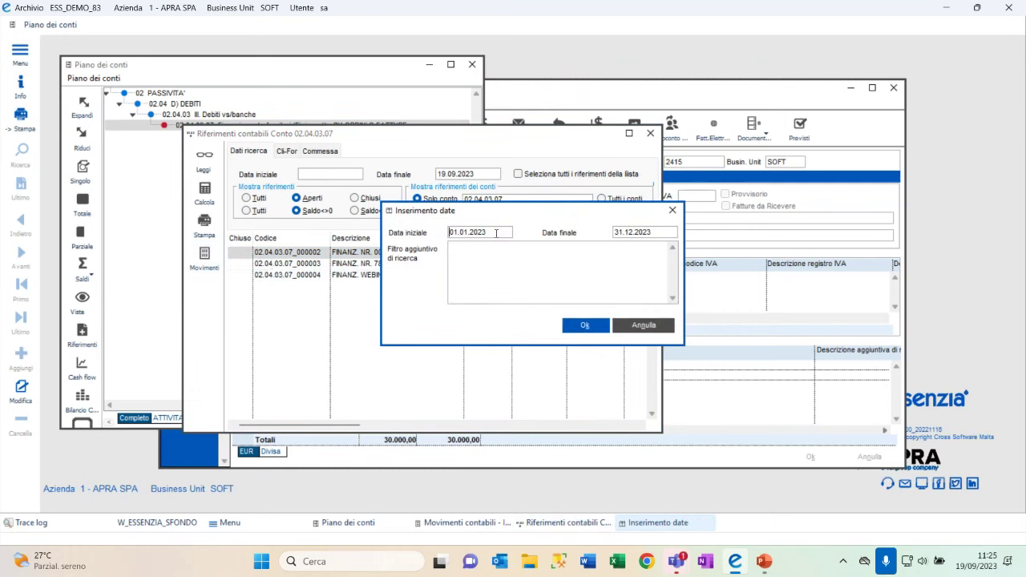
pyautogui.moveTo(496, 233); pyautogui.dragTo(386, 235)
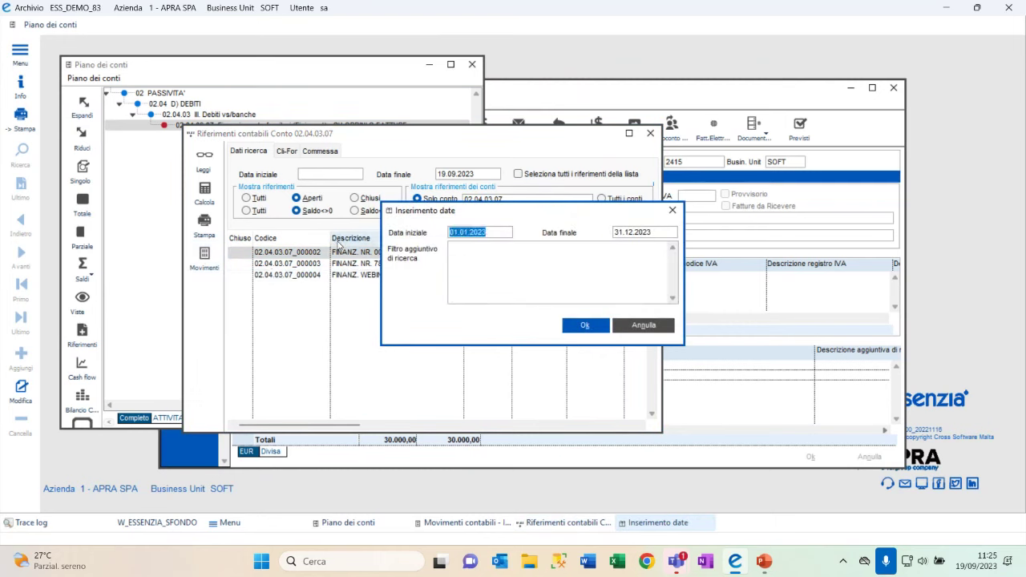
pyautogui.press('Delete')
pyautogui.click(584, 325)
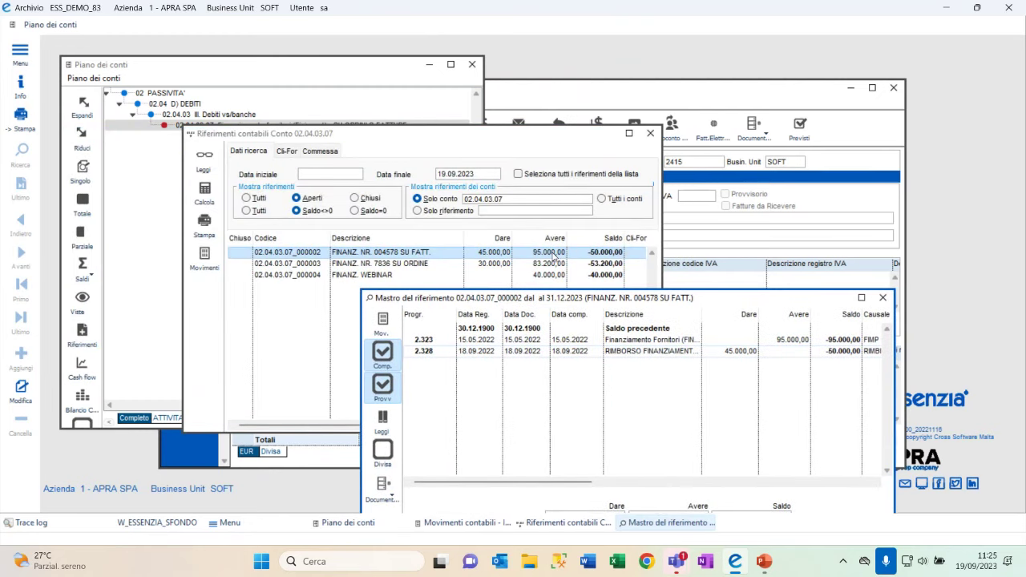
pyautogui.click(883, 298)
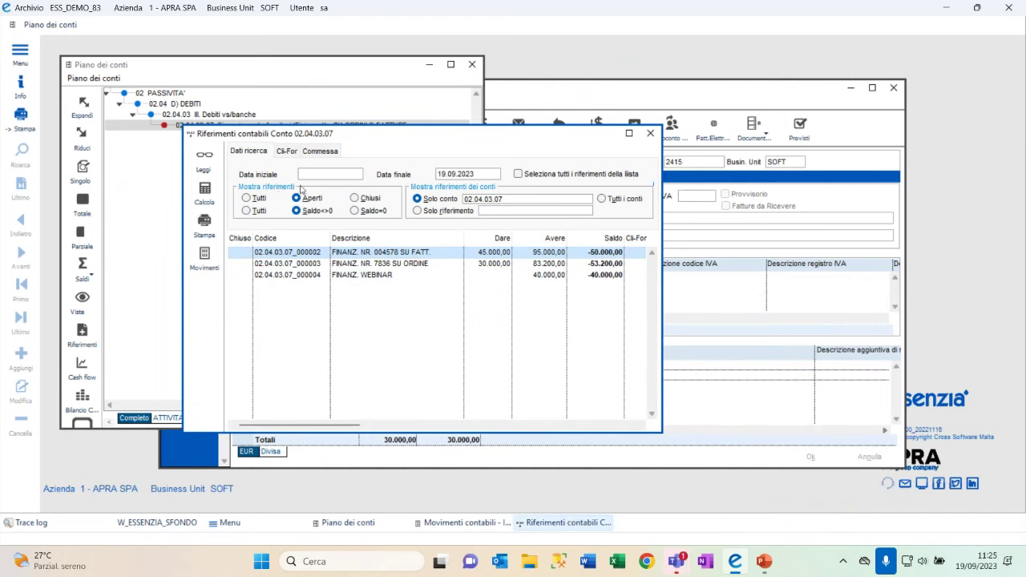
# - Reload the reference list to include all references, both open and closed and regardless of balance
pyautogui.click(247, 199)
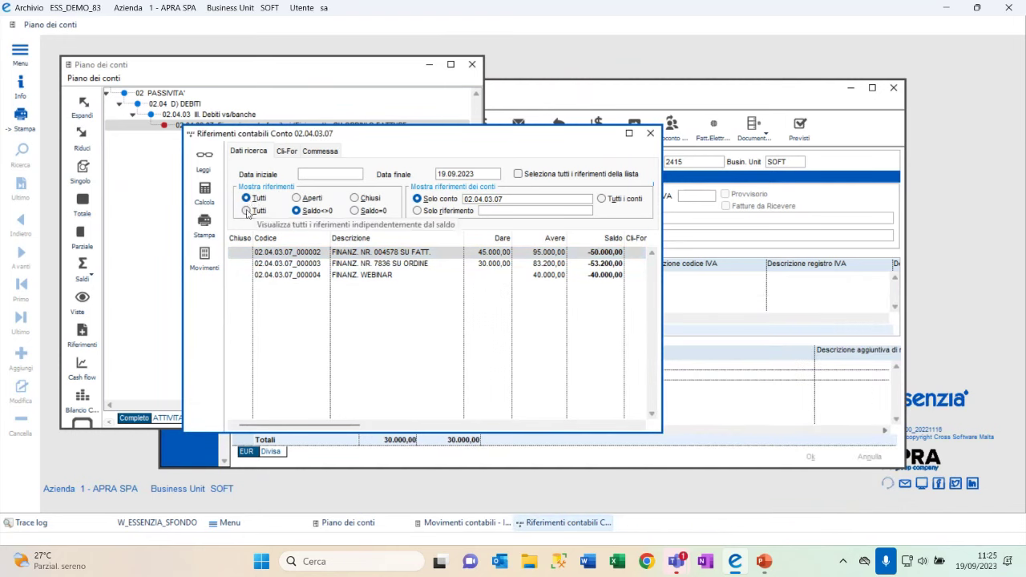
pyautogui.click(247, 211)
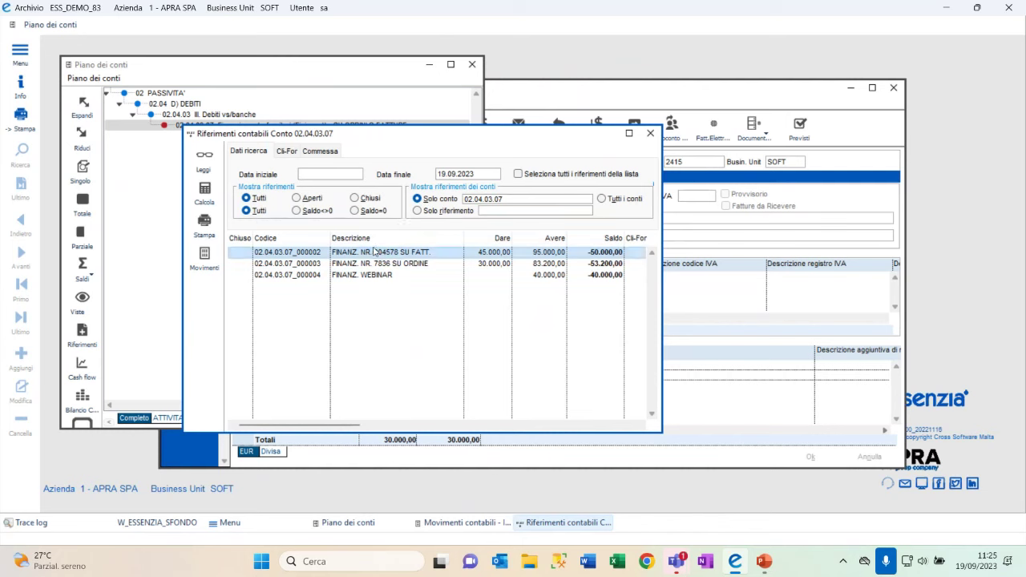
pyautogui.click(204, 157)
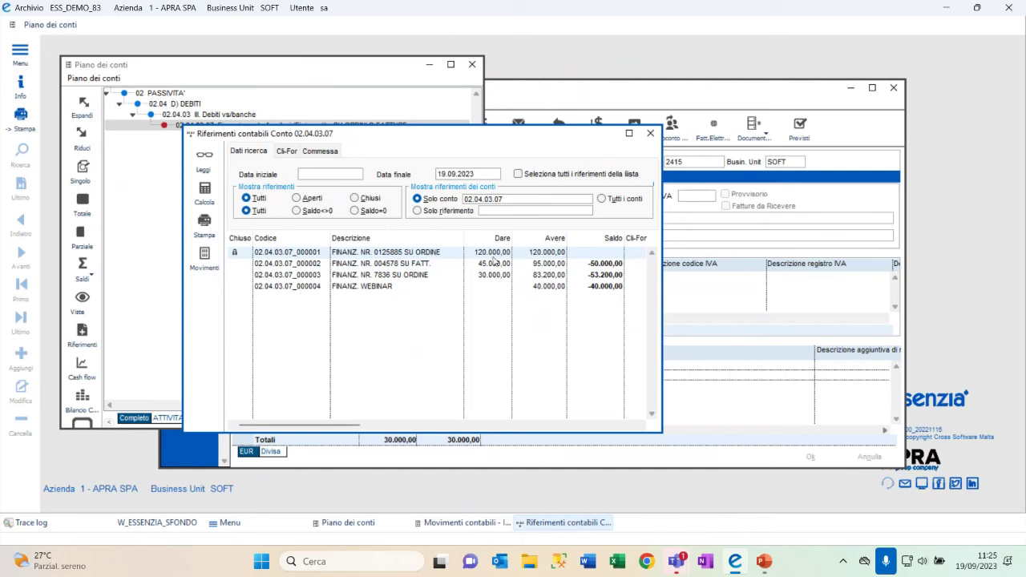
# - Examine the ledger of the closed SU ORDINE financing reference with no start date and up to 31.12.2023, and close it
pyautogui.click(543, 254)
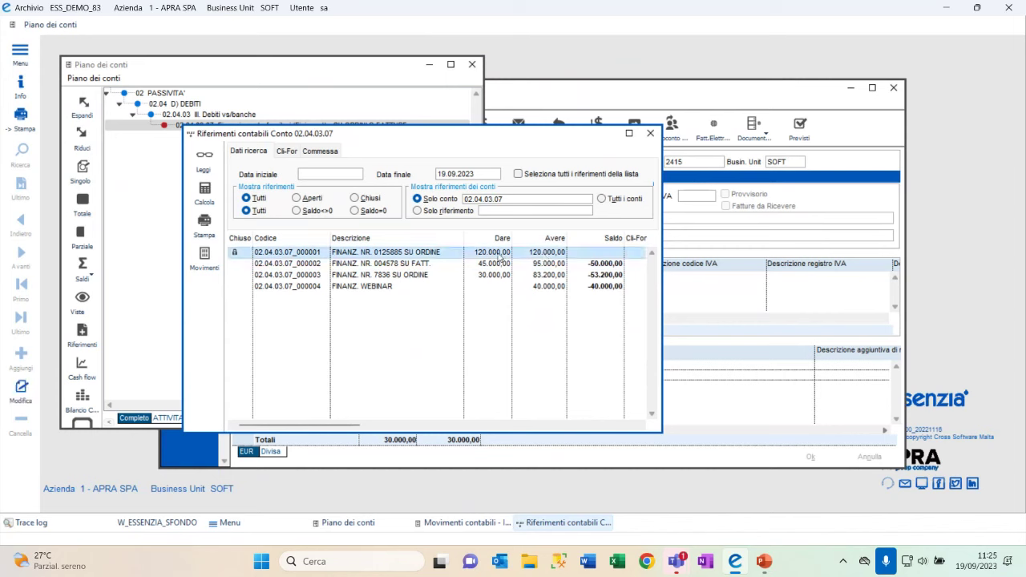
pyautogui.click(204, 258)
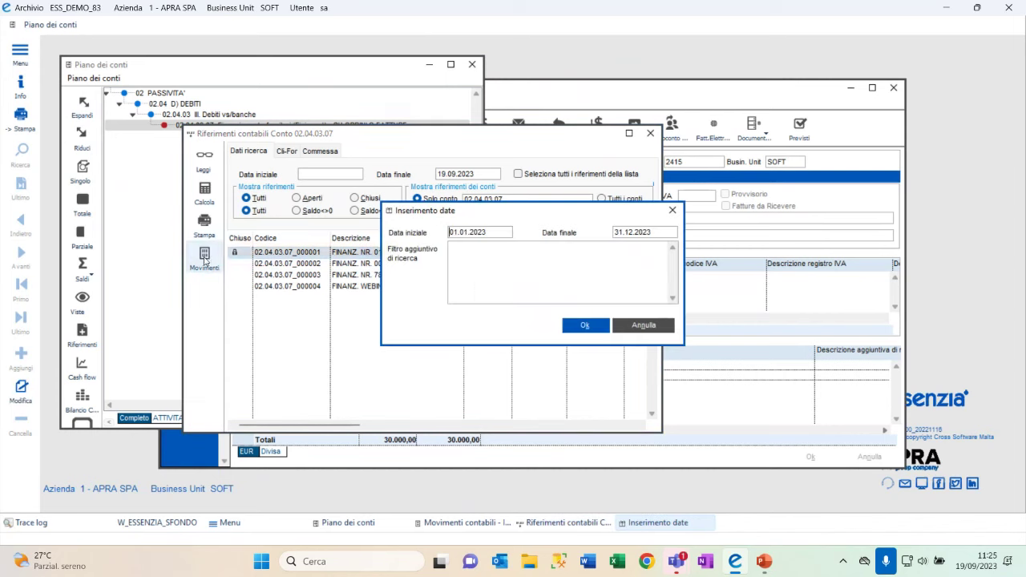
pyautogui.doubleClick(481, 232)
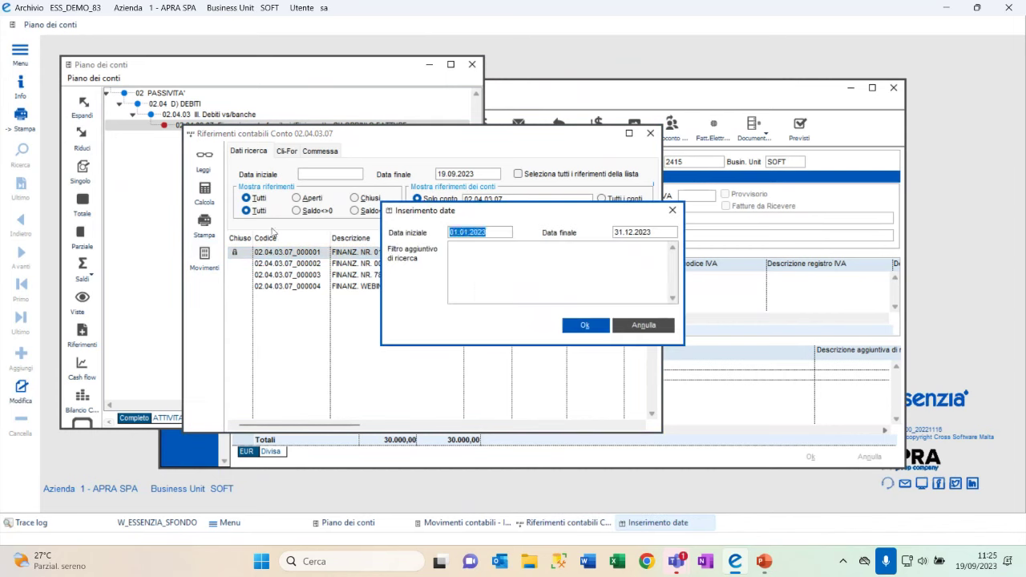
pyautogui.press('Delete')
pyautogui.click(574, 327)
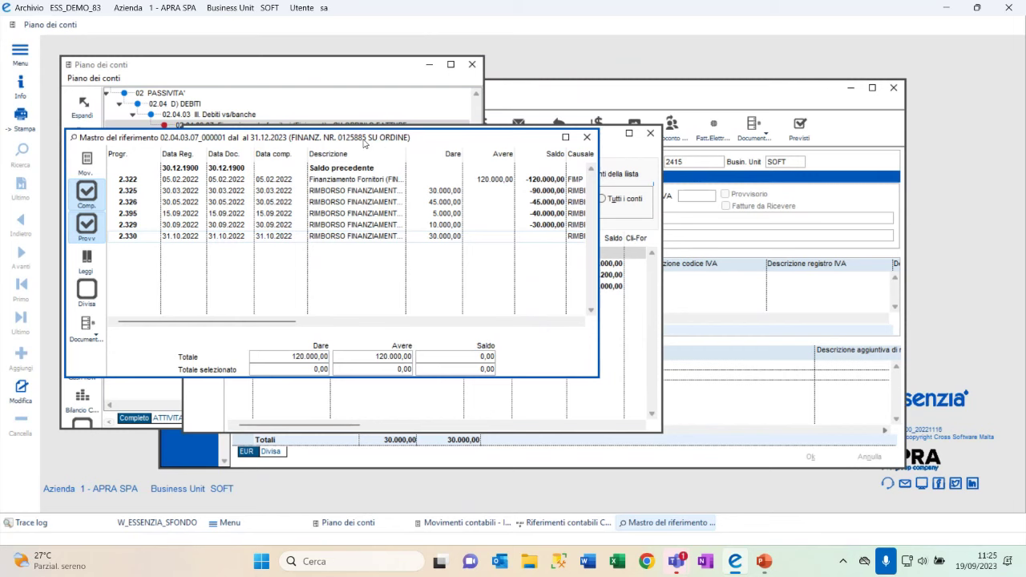
pyautogui.click(586, 138)
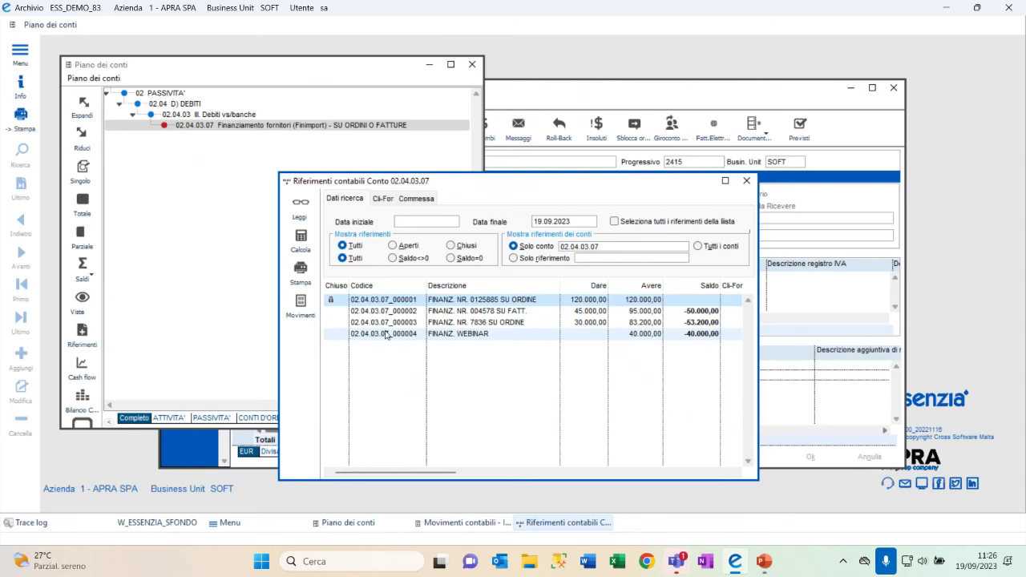
# - Close the reference list, the chart of accounts and the accounting movements window
pyautogui.click(746, 181)
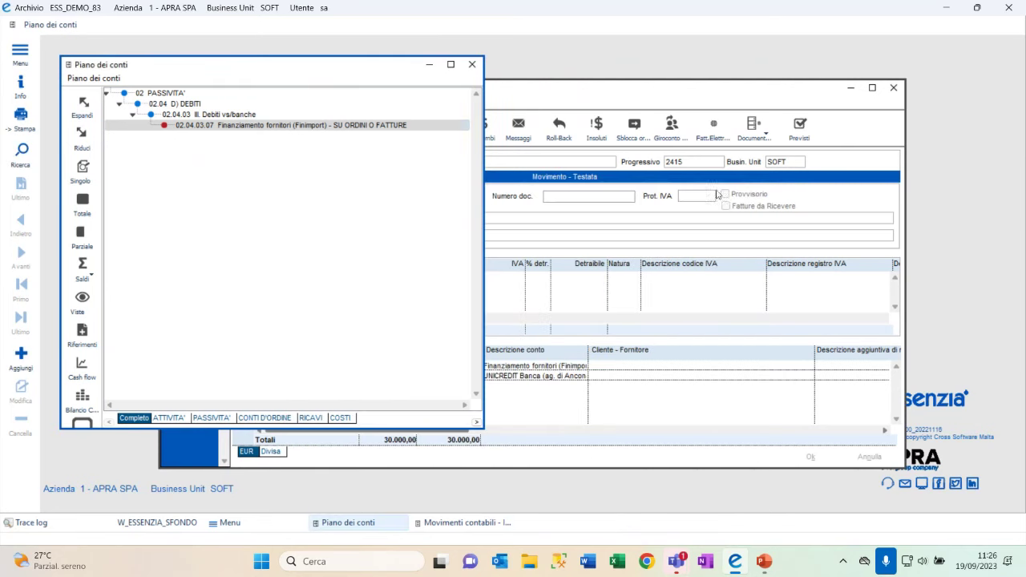
pyautogui.click(472, 67)
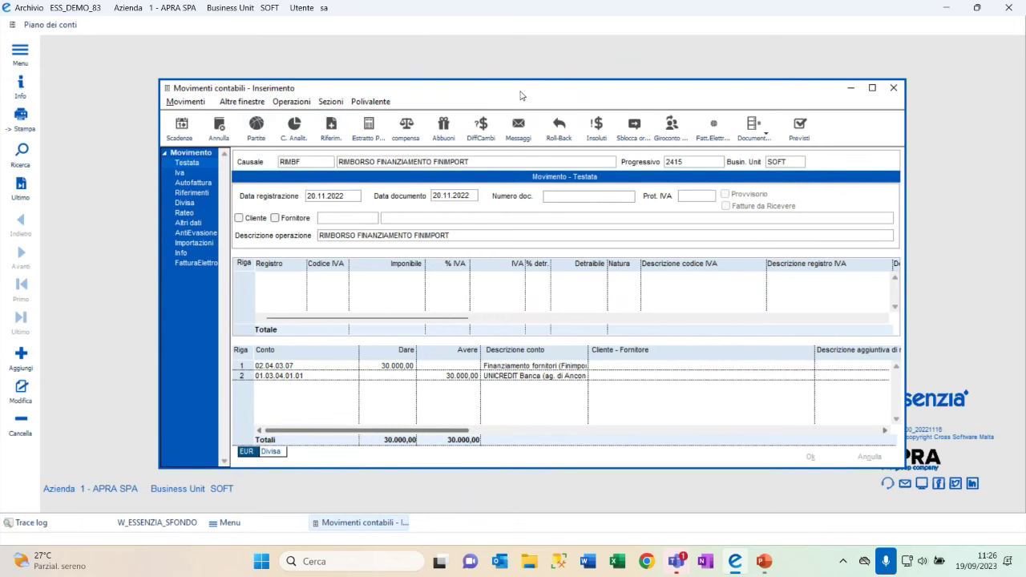
pyautogui.moveTo(519, 96); pyautogui.dragTo(496, 88)
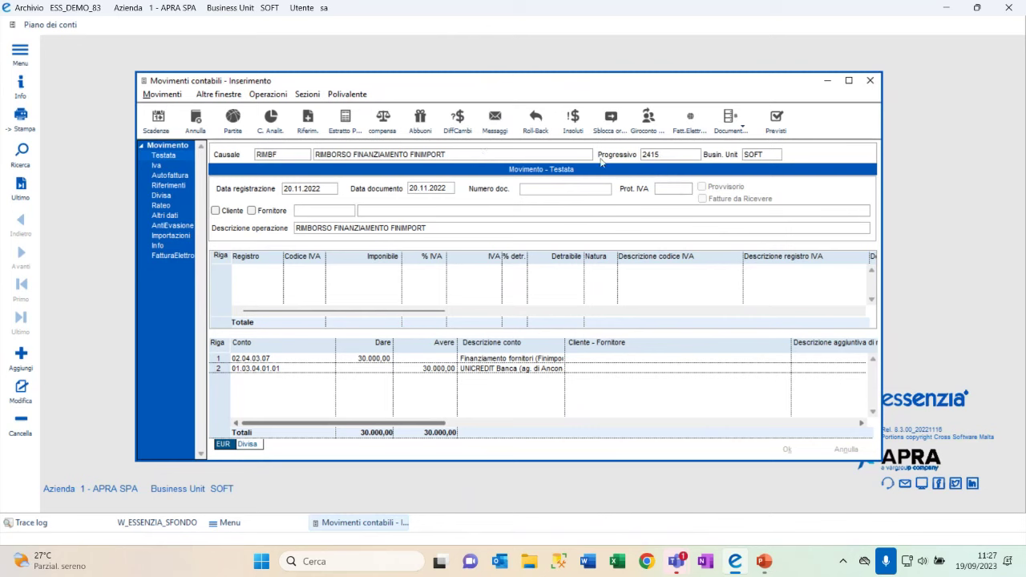
pyautogui.click(870, 80)
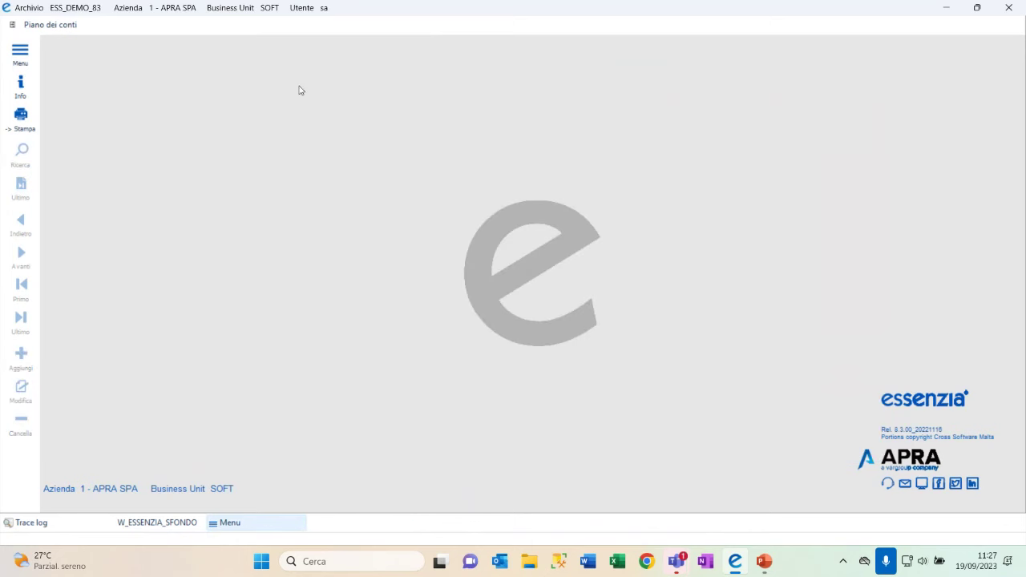
# - Open the main menu and collapse its Tesoreria and Contabilità branches
pyautogui.click(20, 52)
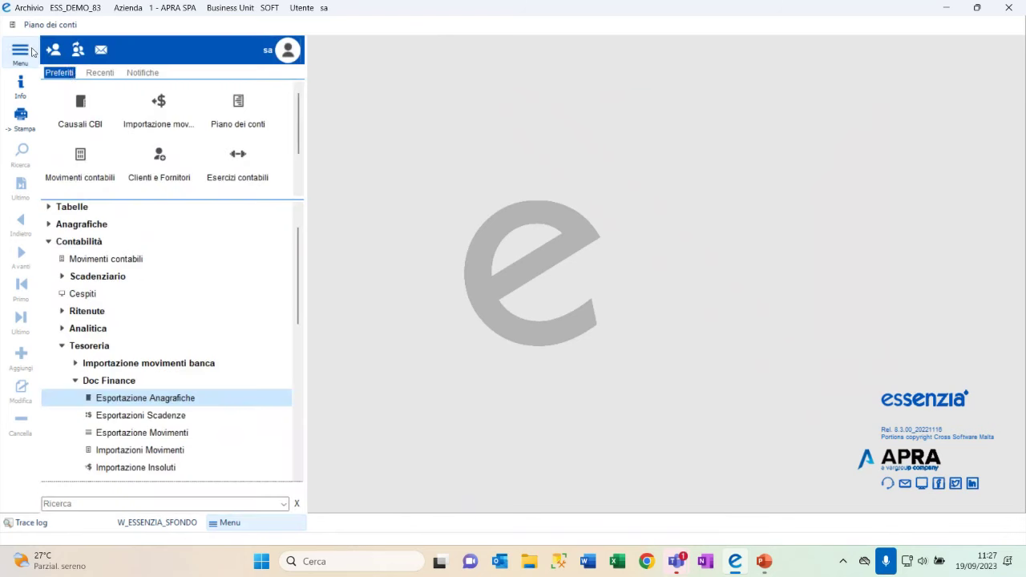
pyautogui.click(60, 347)
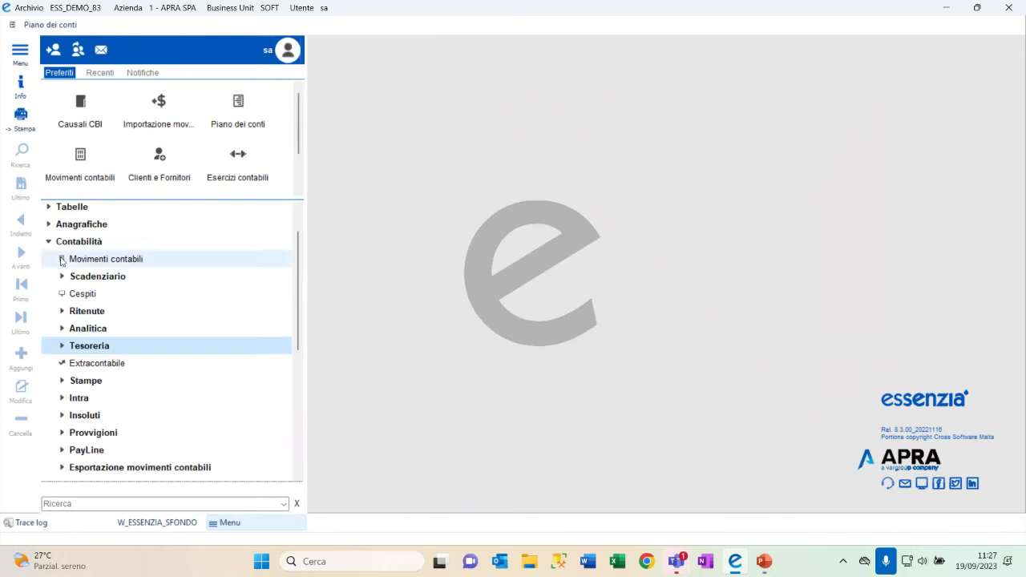
pyautogui.click(49, 241)
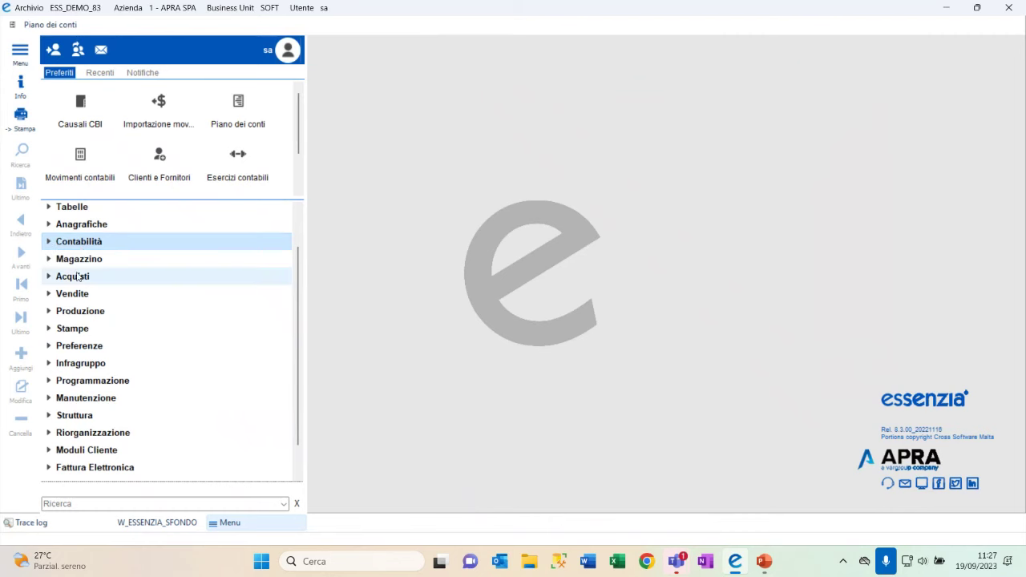
# - Open the Giroconto Cli-For function from the Scadenziario section of Contabilità
pyautogui.click(49, 242)
pyautogui.click(58, 258)
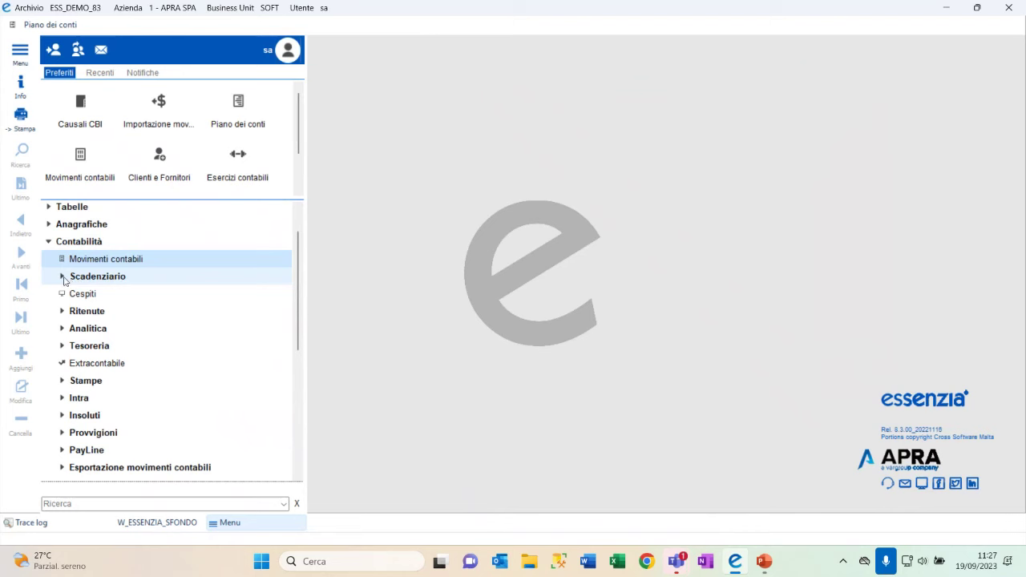
pyautogui.click(64, 277)
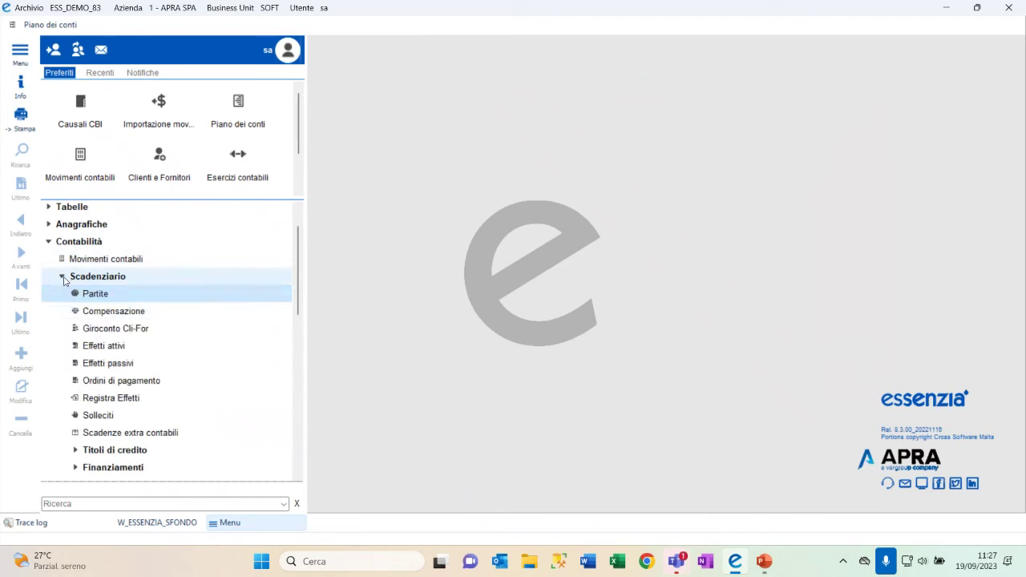
pyautogui.doubleClick(137, 333)
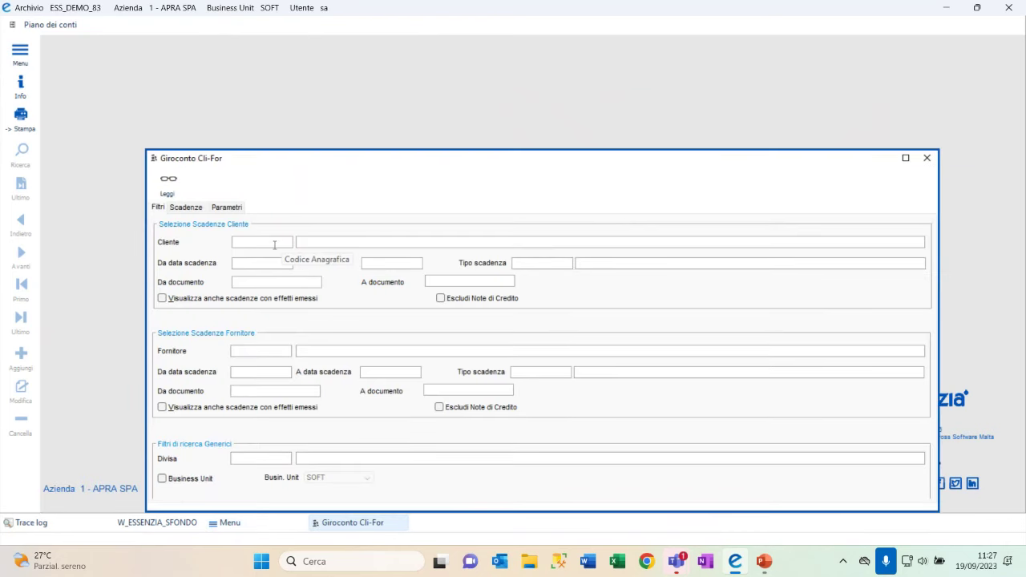
# - Load the open customer and supplier due items of FRANCE TECNOLOGIQUE for the giroconto
pyautogui.write('00')
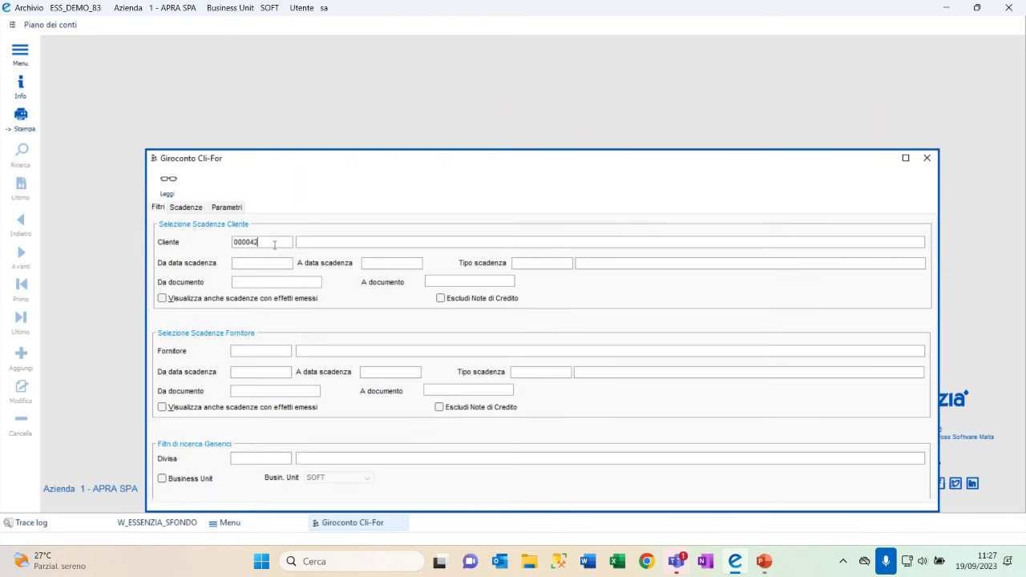
pyautogui.write('0042')
pyautogui.press('Tab')
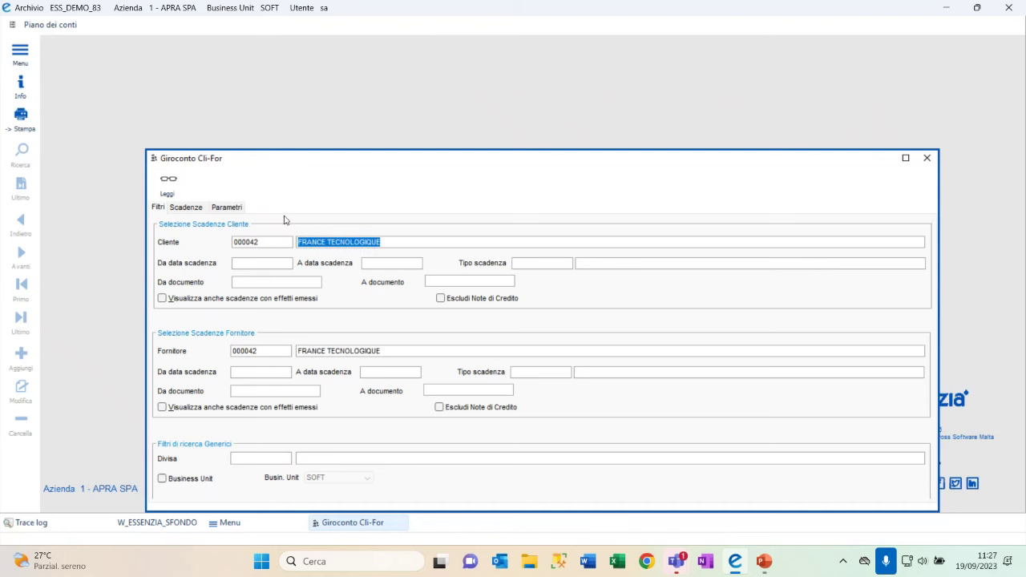
pyautogui.click(174, 195)
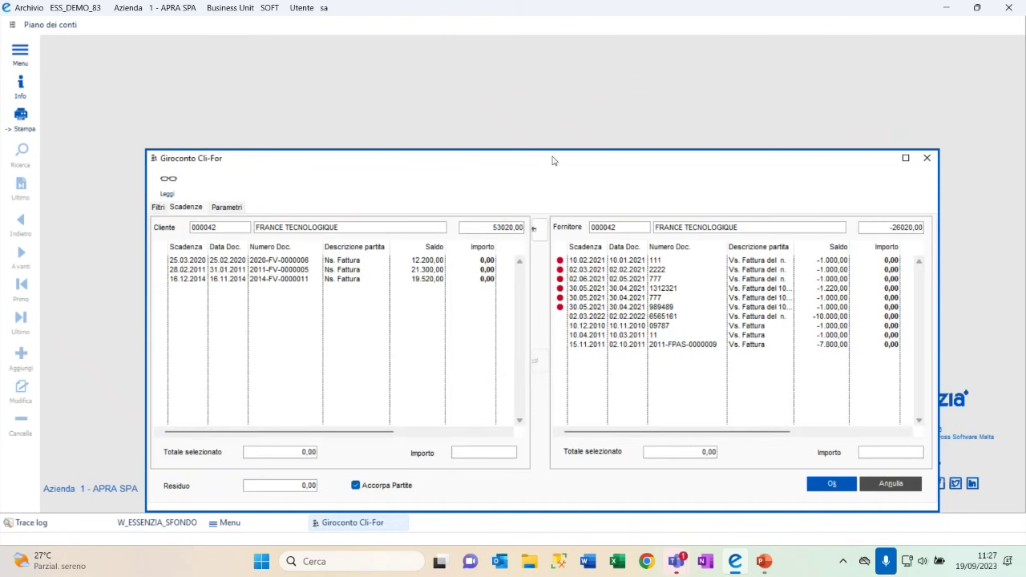
pyautogui.moveTo(542, 160); pyautogui.dragTo(519, 92)
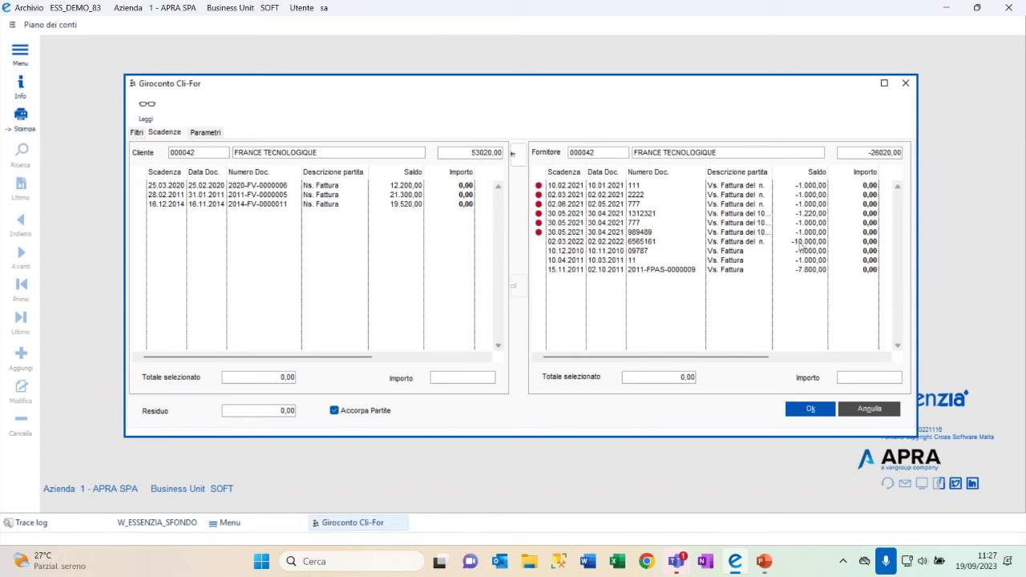
# - Swap the customer and supplier sides and offset 10.000,00 of supplier invoice 6565161 against customer invoice 2020-FV-0000006
pyautogui.click(305, 186)
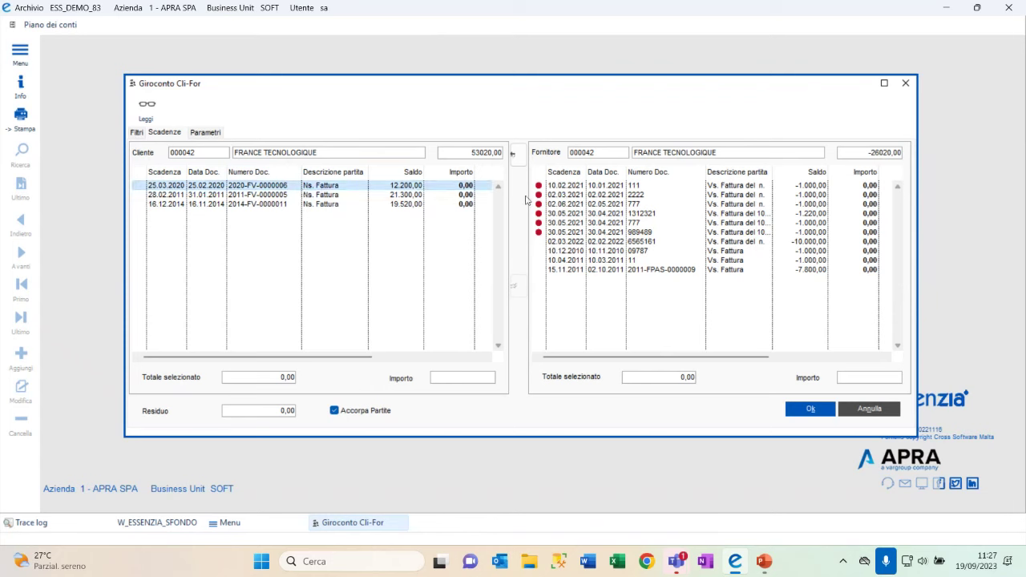
pyautogui.click(519, 155)
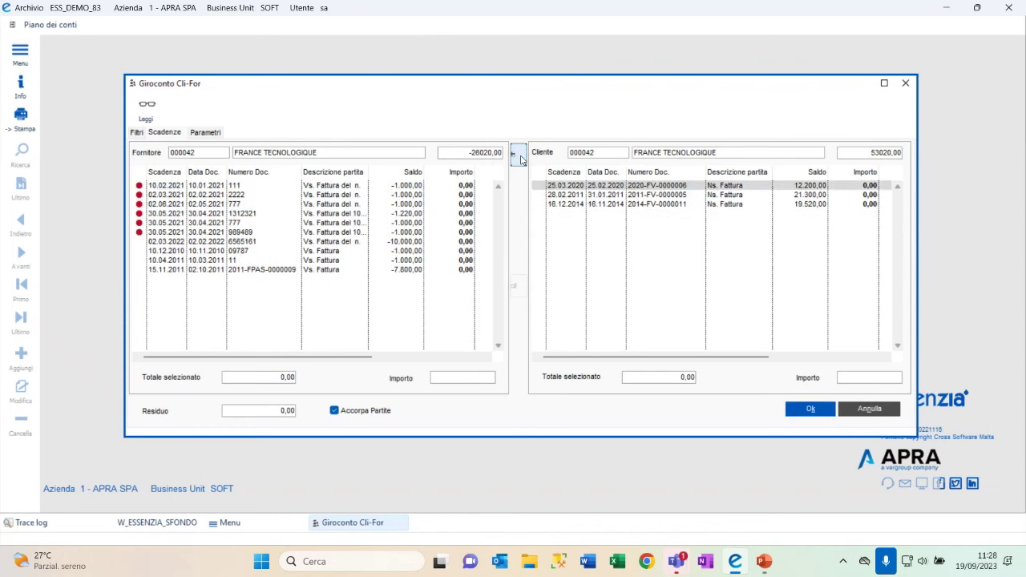
pyautogui.click(418, 244)
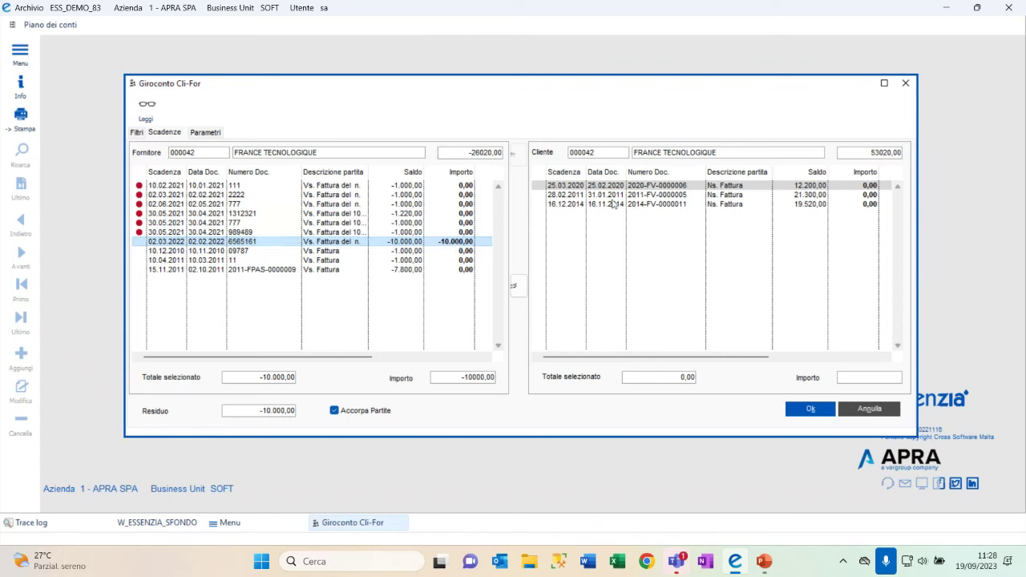
pyautogui.click(686, 187)
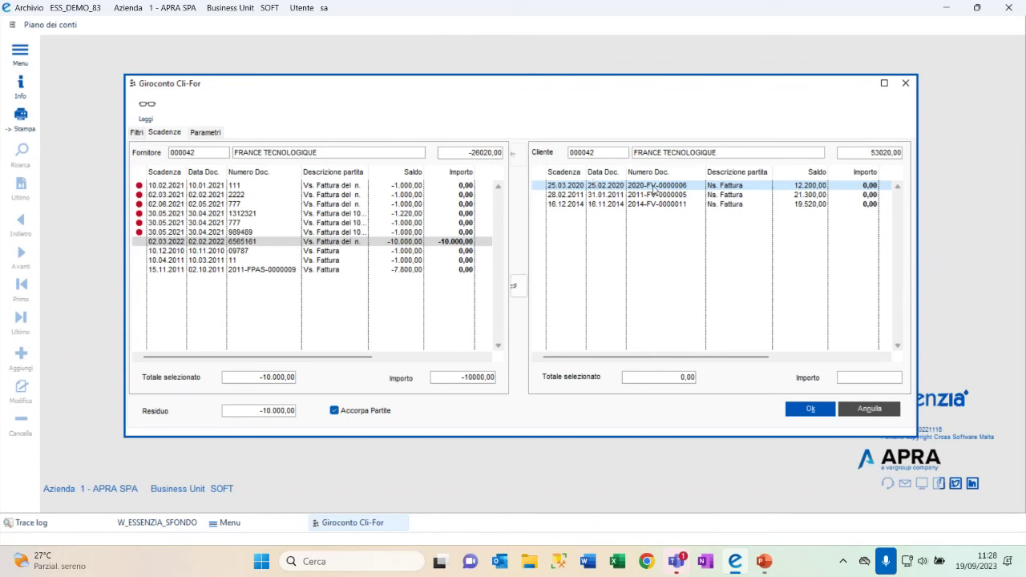
pyautogui.doubleClick(654, 190)
pyautogui.click(432, 244)
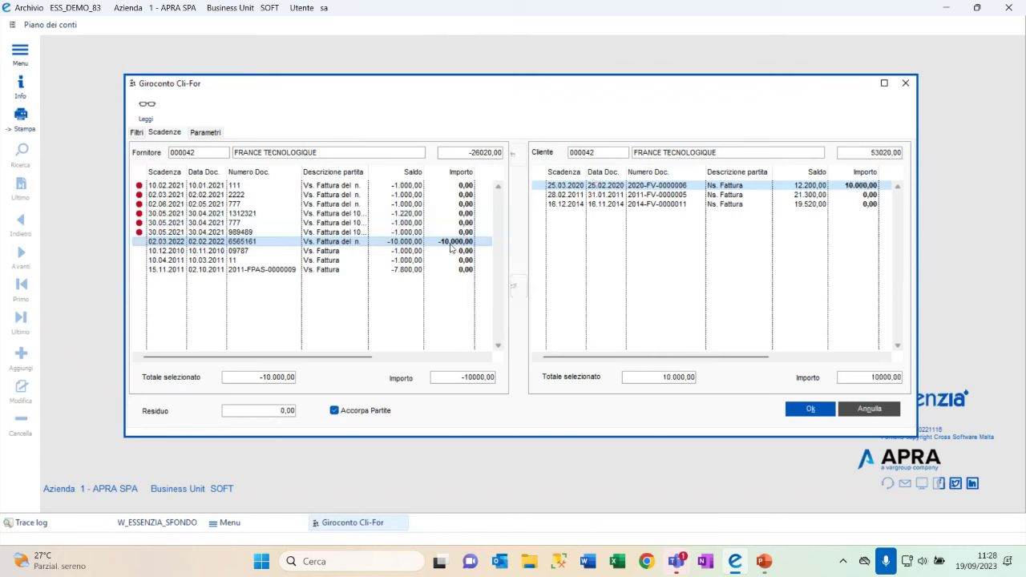
pyautogui.click(431, 245)
# - Post the giroconto with causale GCON and close the Giroconto Cli-For window
pyautogui.click(203, 135)
pyautogui.click(234, 177)
pyautogui.write('GCON')
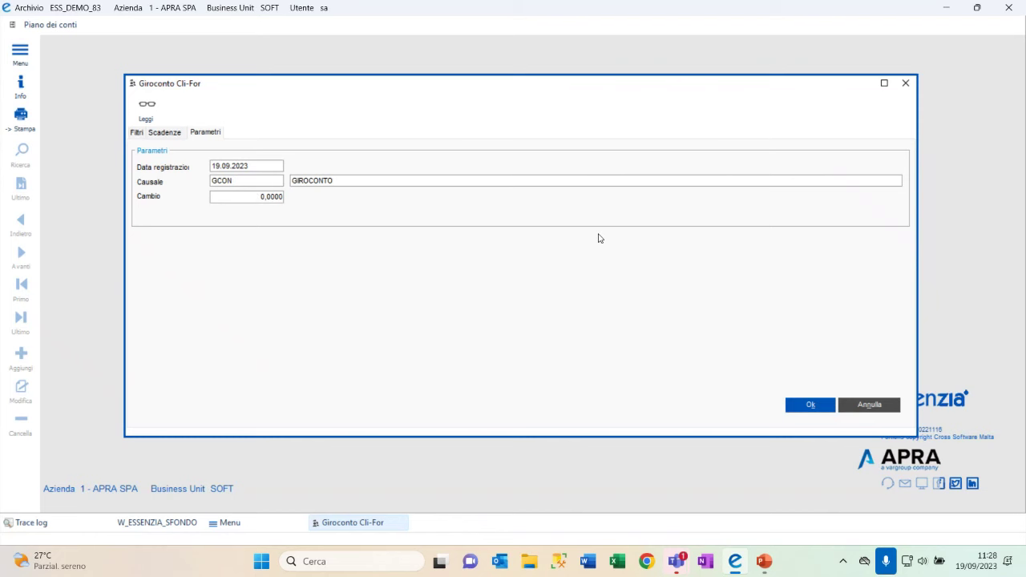
pyautogui.click(810, 405)
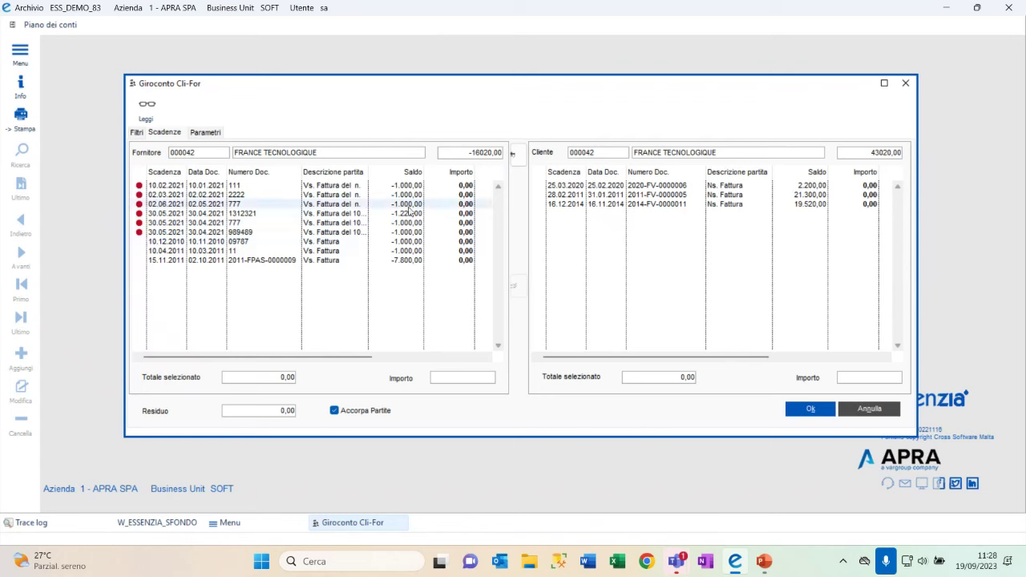
pyautogui.click(874, 409)
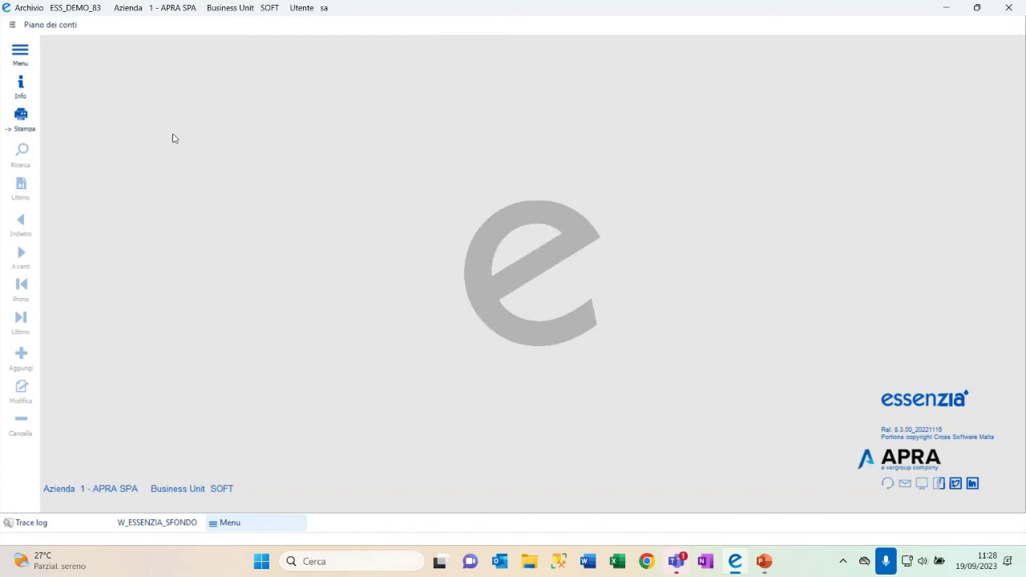
# - Open the accounting movements and display the last recorded movement
pyautogui.click(20, 51)
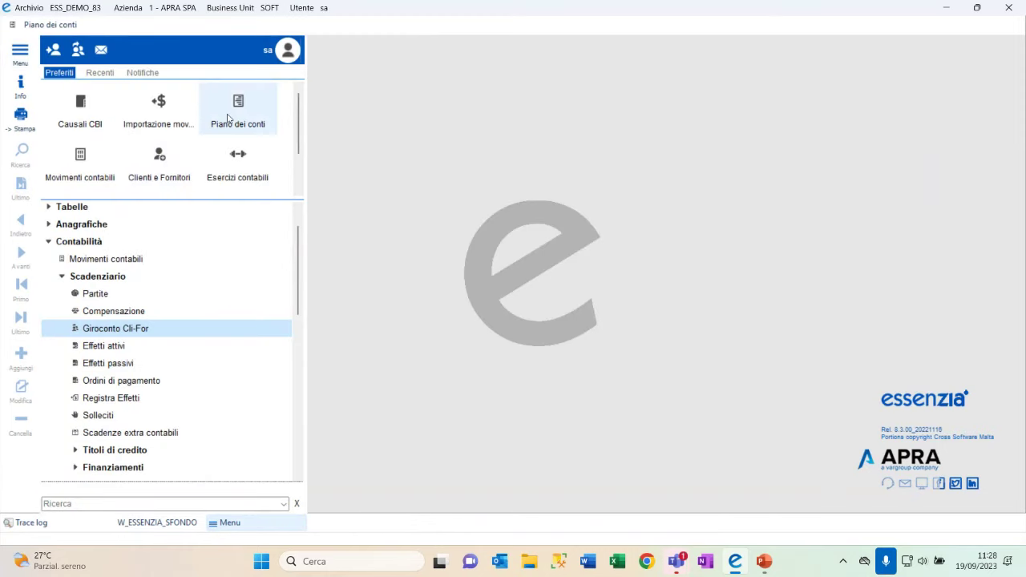
pyautogui.click(80, 161)
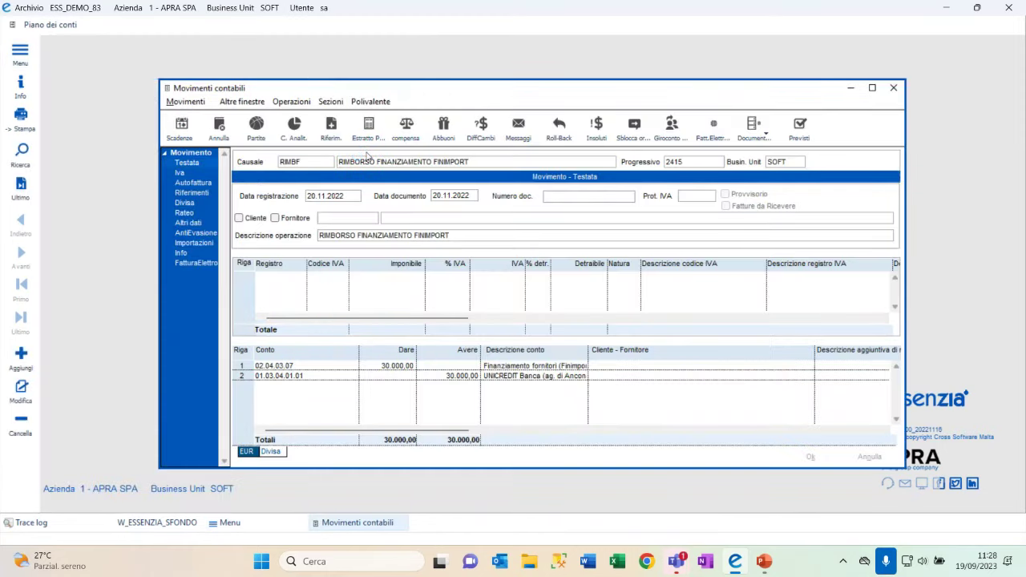
pyautogui.click(21, 184)
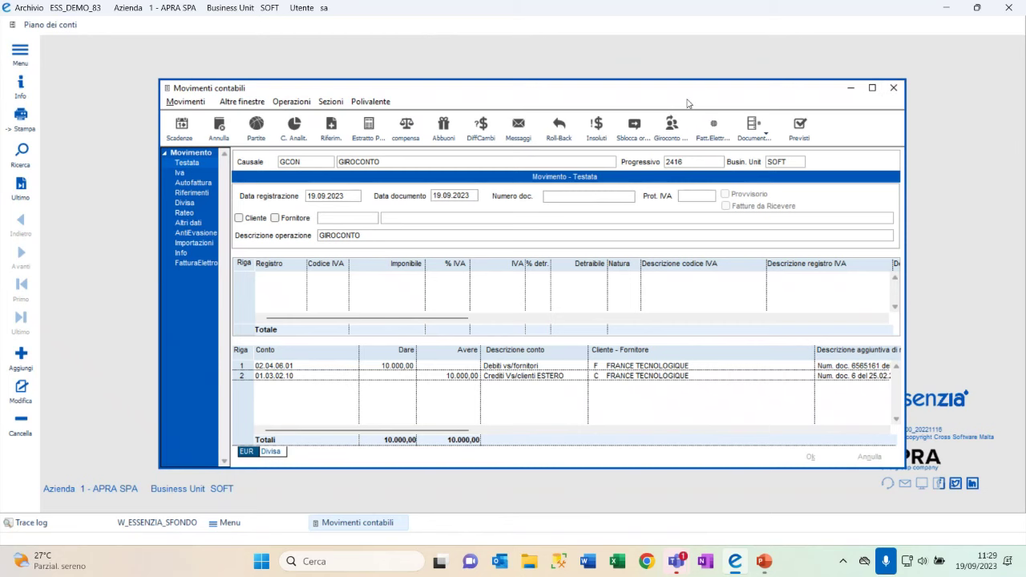
pyautogui.moveTo(550, 98); pyautogui.dragTo(549, 77)
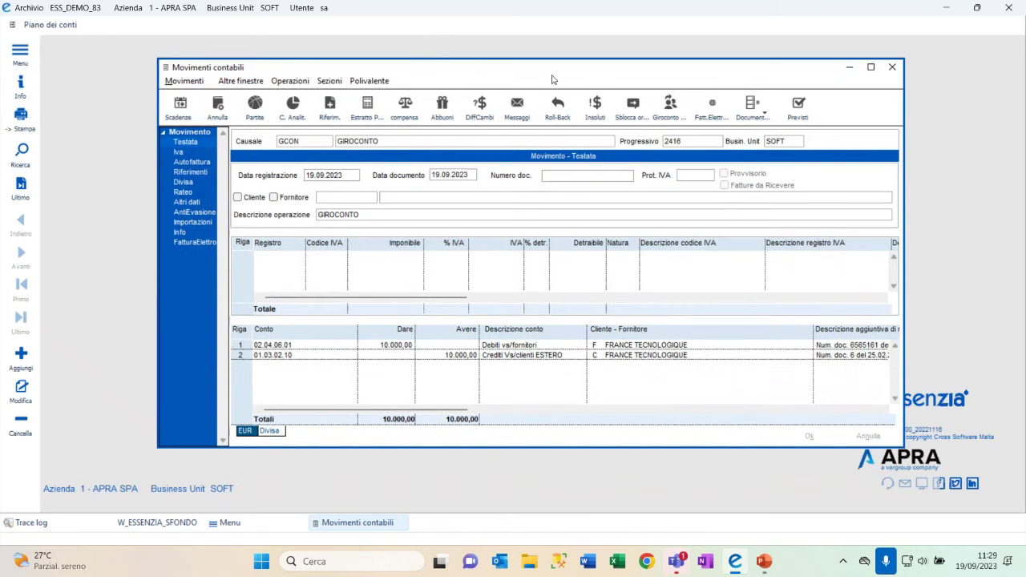
# - Open the Abbuoni function and compare the customer allowances by Scadenze and by Partite
pyautogui.click(443, 107)
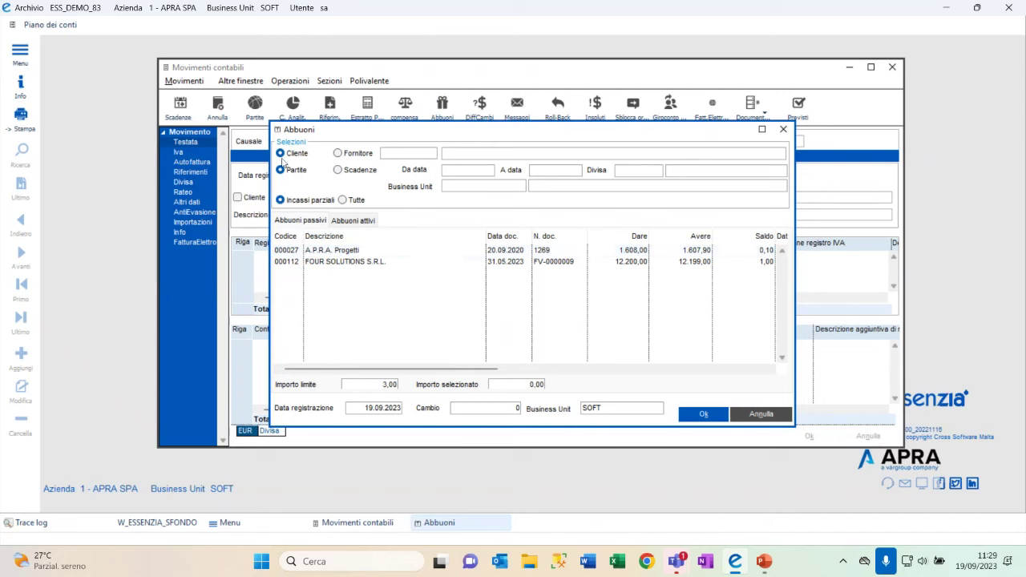
pyautogui.click(347, 157)
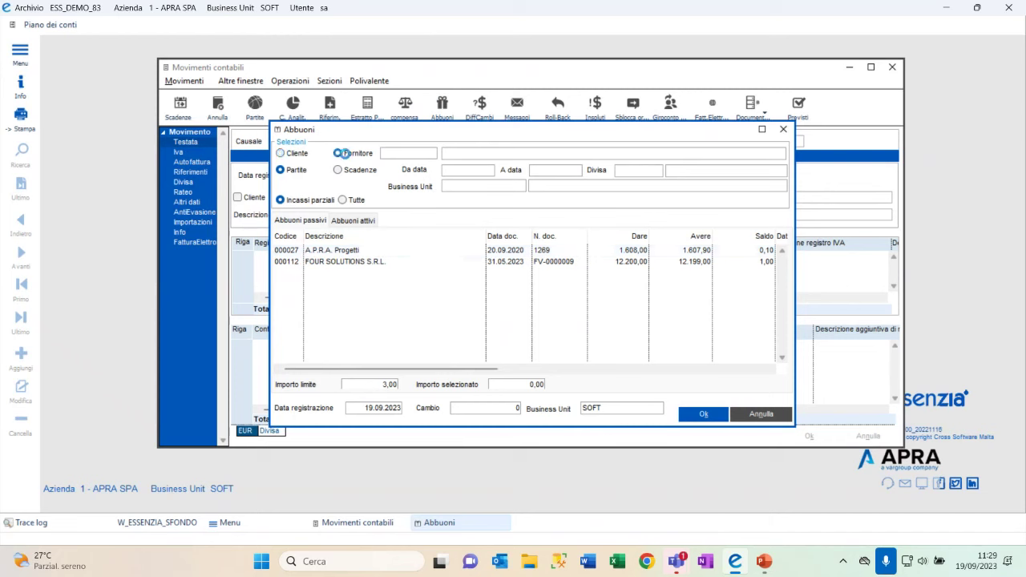
pyautogui.click(292, 156)
pyautogui.click(342, 172)
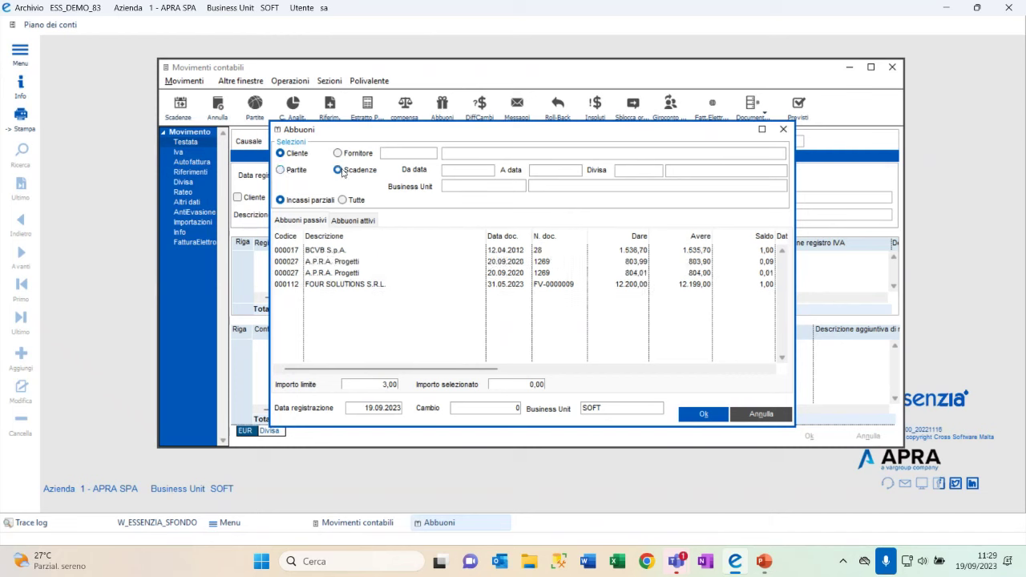
pyautogui.click(294, 172)
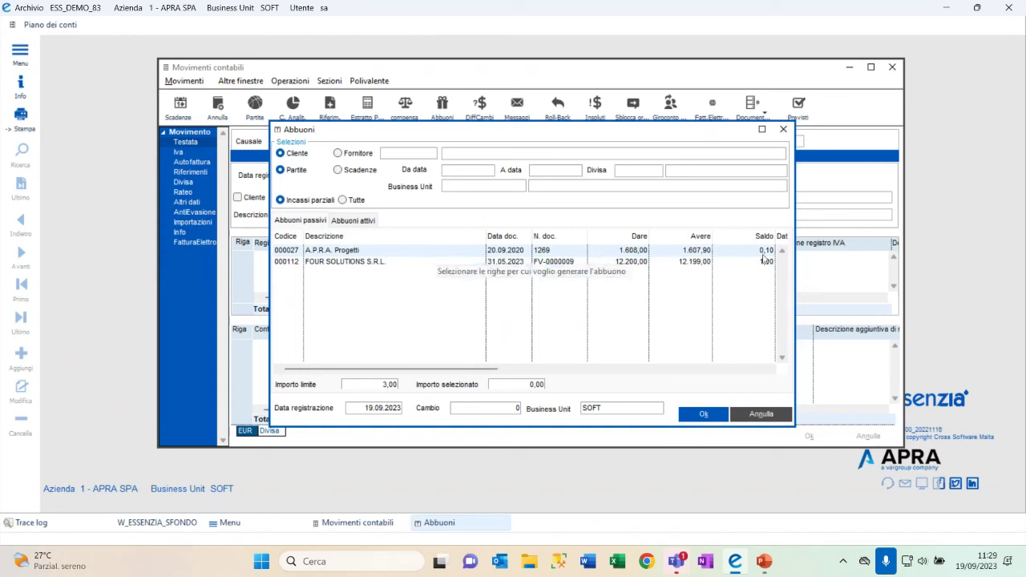
# - Set the allowance limit amount to 5,00 and select the A.P.R.A. Progetti and FOUR SOLUTIONS S.R.L. rows
pyautogui.click(396, 384)
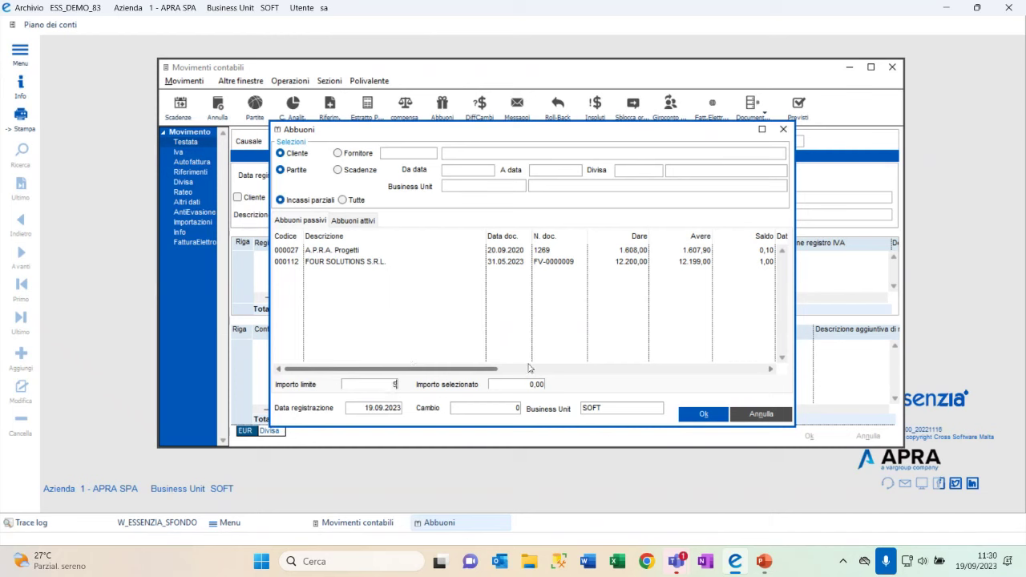
pyautogui.press('Tab')
pyautogui.hotkey('shift', 'Tab')
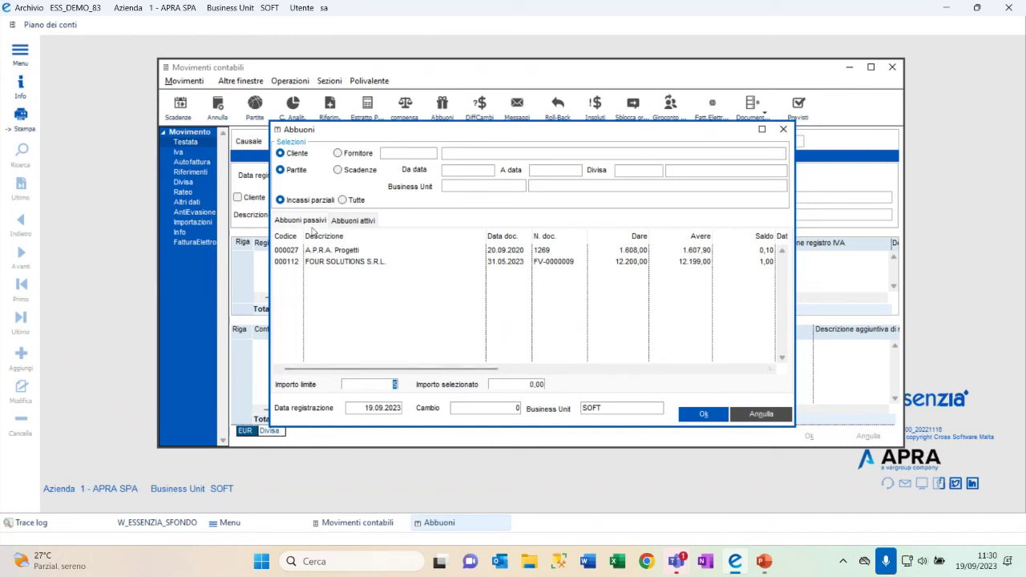
pyautogui.click(376, 255)
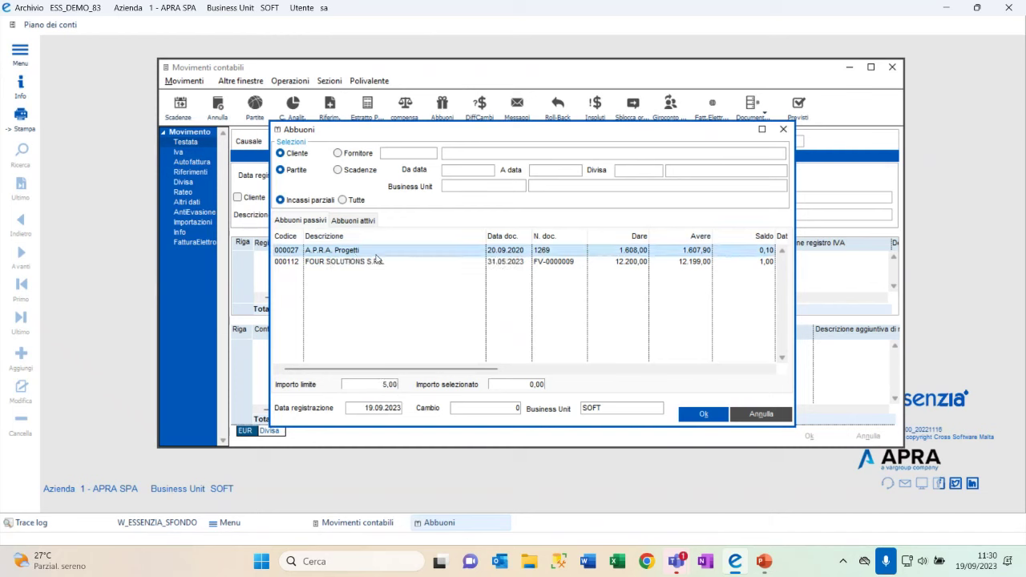
pyautogui.keyDown('shift'); pyautogui.click(376, 262); pyautogui.keyUp('shift')
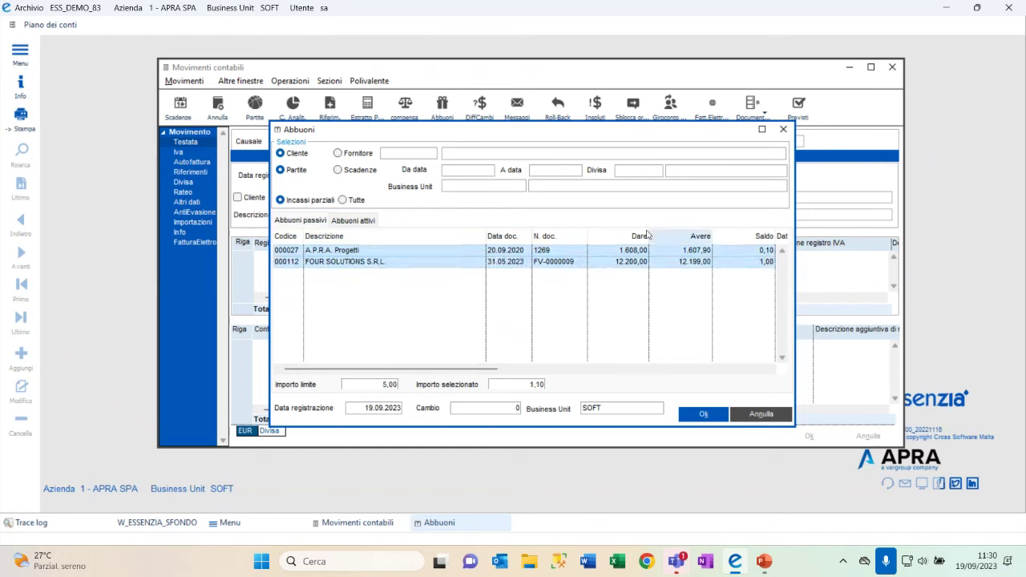
# - Generate the passive allowances for the selected rows with registration date 20.12.2022 and close the Abbuoni window
pyautogui.click(353, 408)
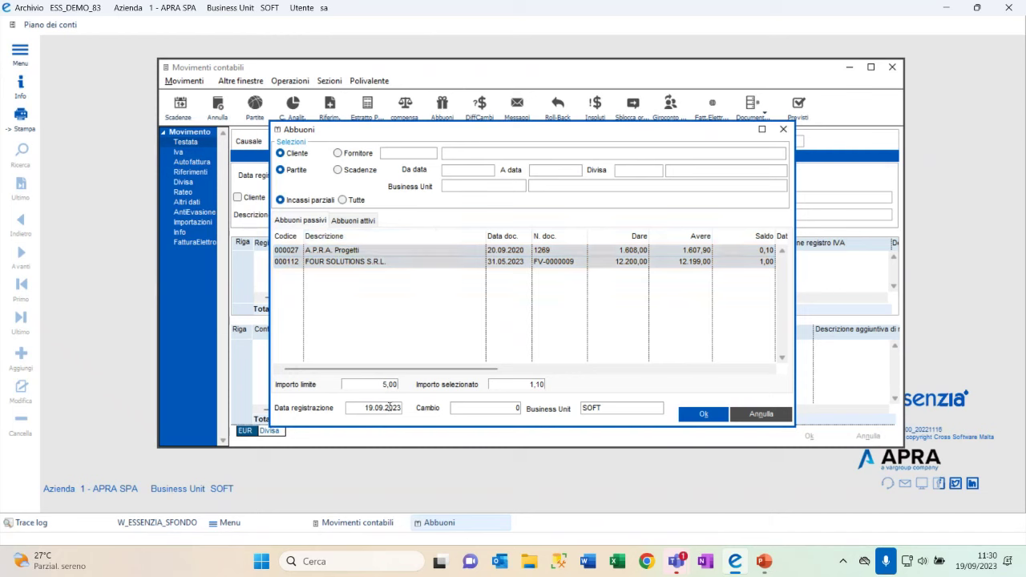
pyautogui.moveTo(357, 408); pyautogui.dragTo(508, 413)
pyautogui.write('20122022')
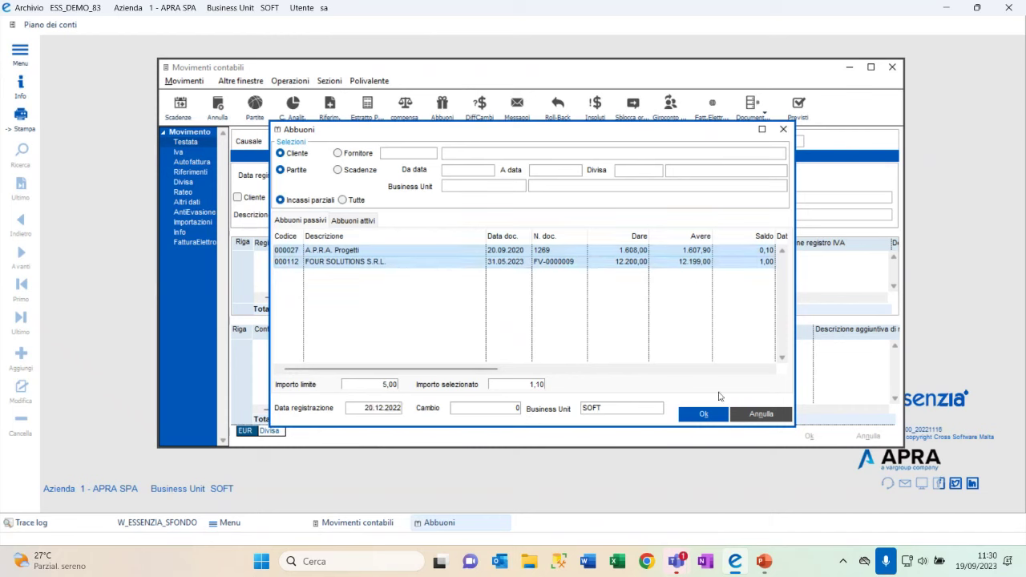
pyautogui.click(696, 415)
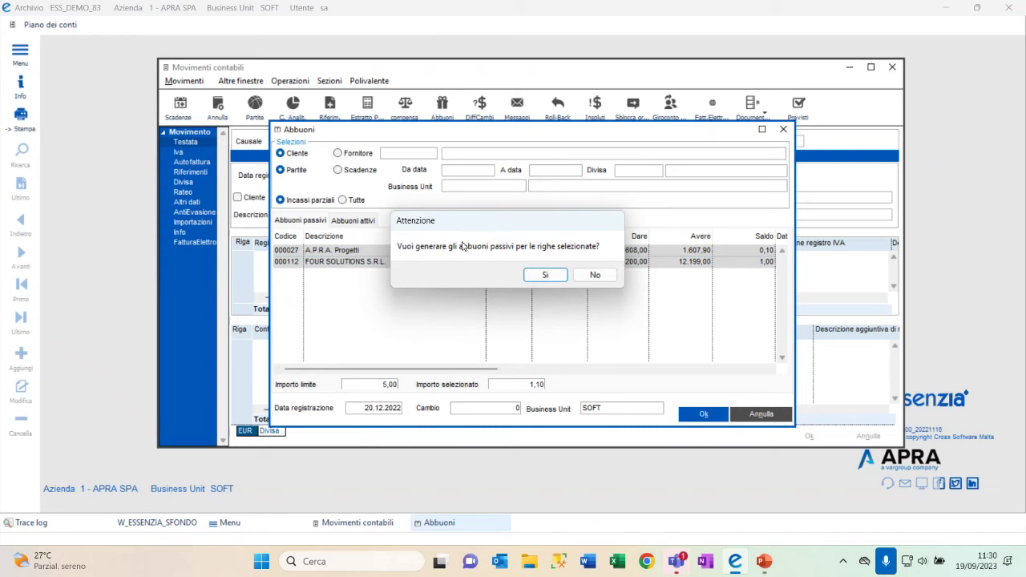
pyautogui.click(545, 275)
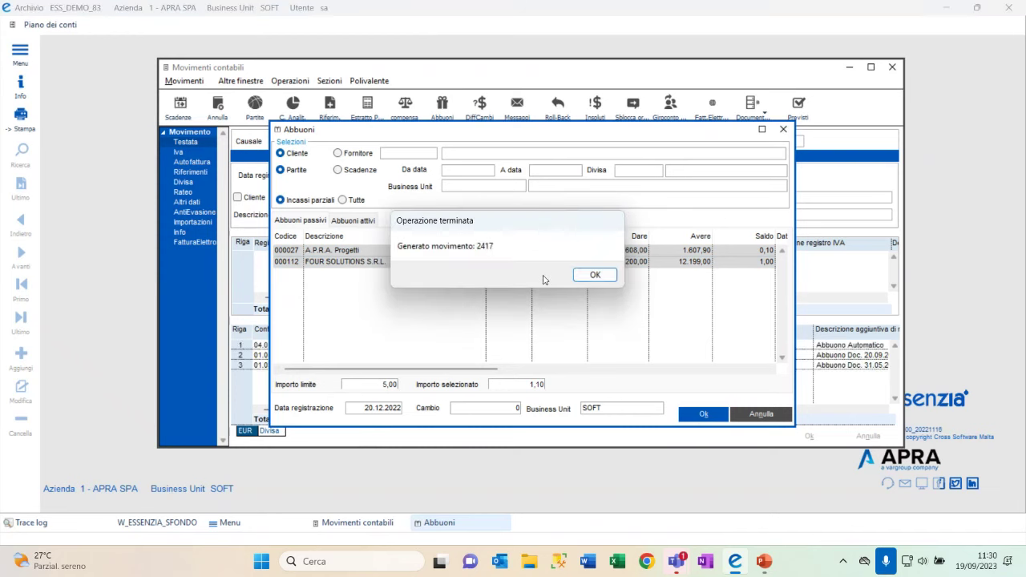
pyautogui.click(592, 275)
pyautogui.click(758, 414)
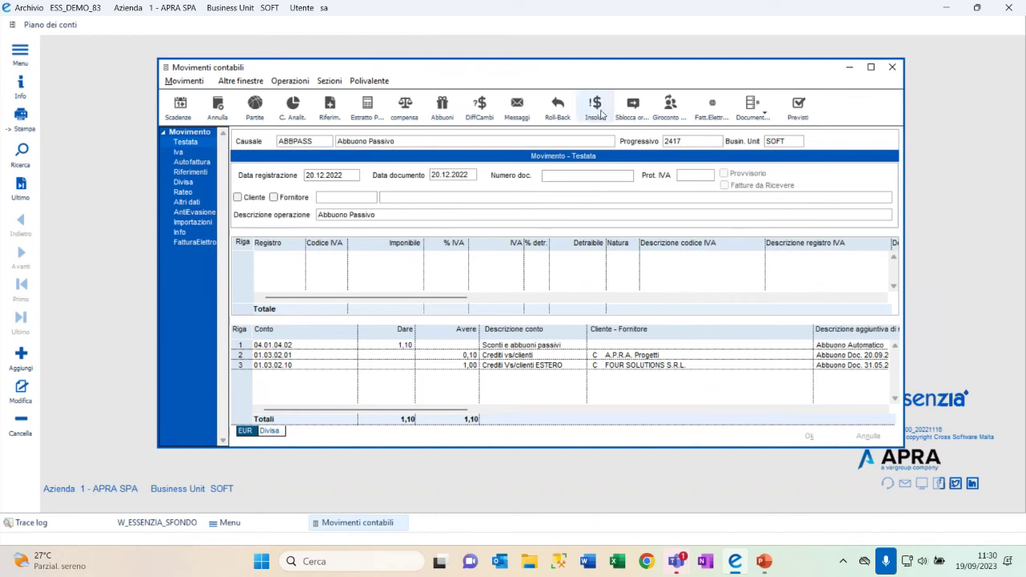
# - Reopen Abbuoni and check the supplier allowances by Scadenze, including all items rather than only partial collections
pyautogui.click(442, 111)
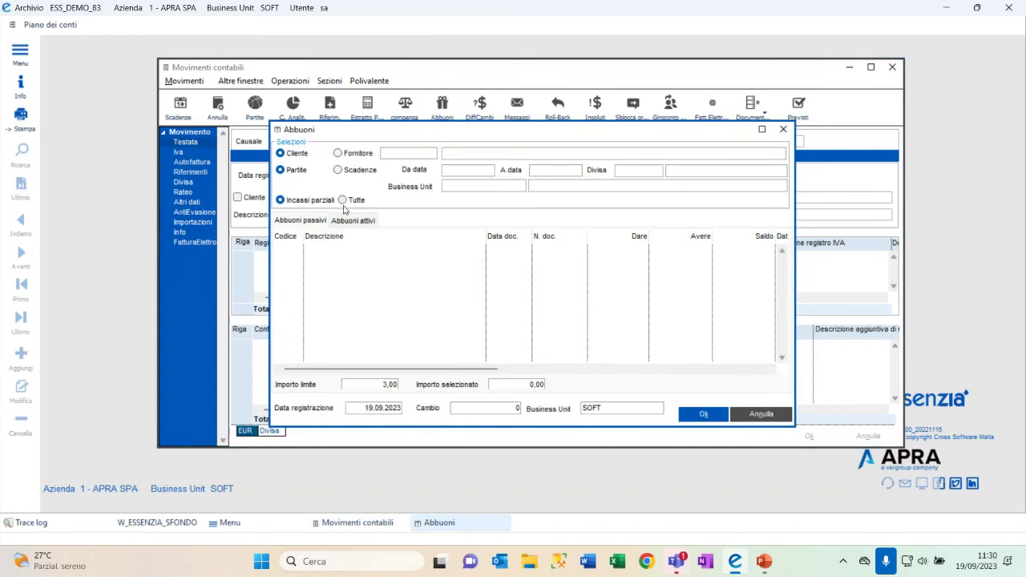
pyautogui.click(338, 153)
pyautogui.click(338, 171)
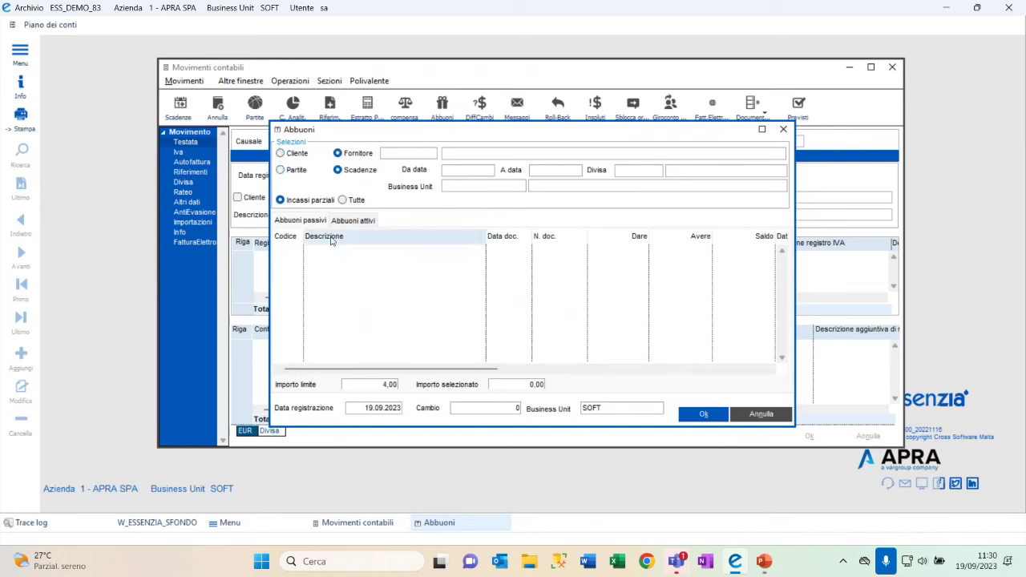
pyautogui.click(344, 199)
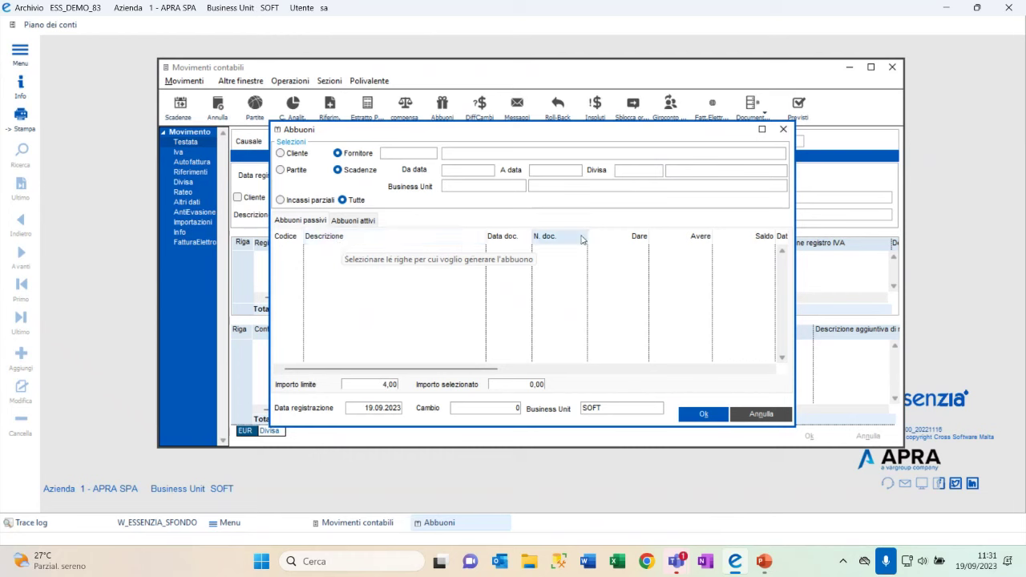
# - Close the Abbuoni and Movimenti contabili windows and search Clienti e Fornitori for MAURO EDIL. Sp.A by customer code
pyautogui.click(736, 412)
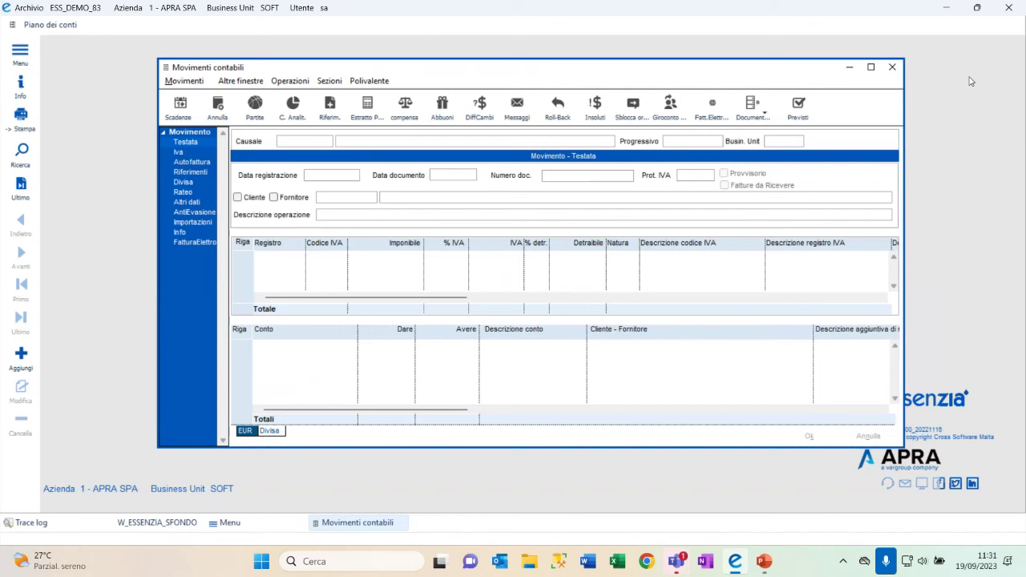
pyautogui.click(894, 69)
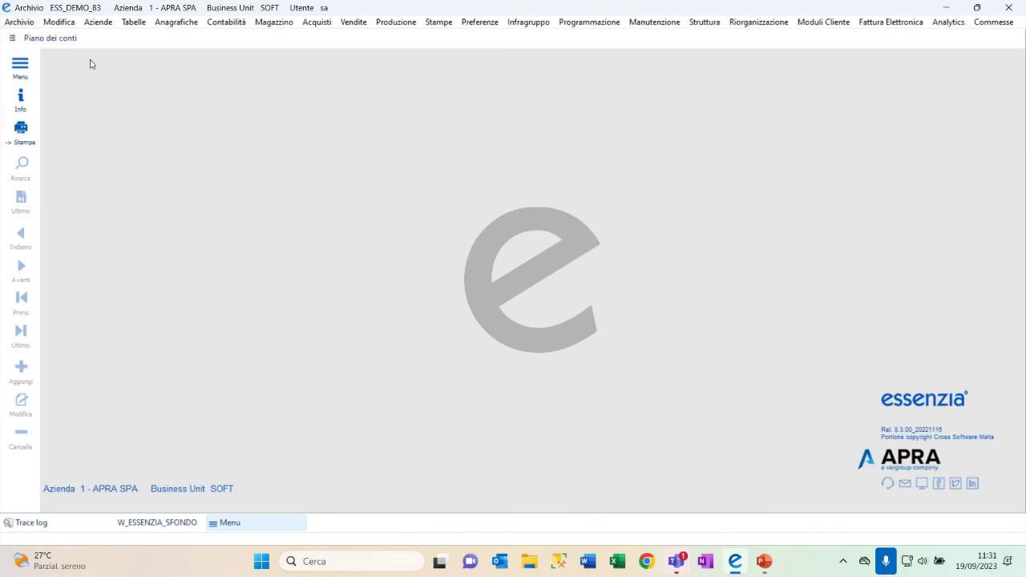
pyautogui.click(167, 27)
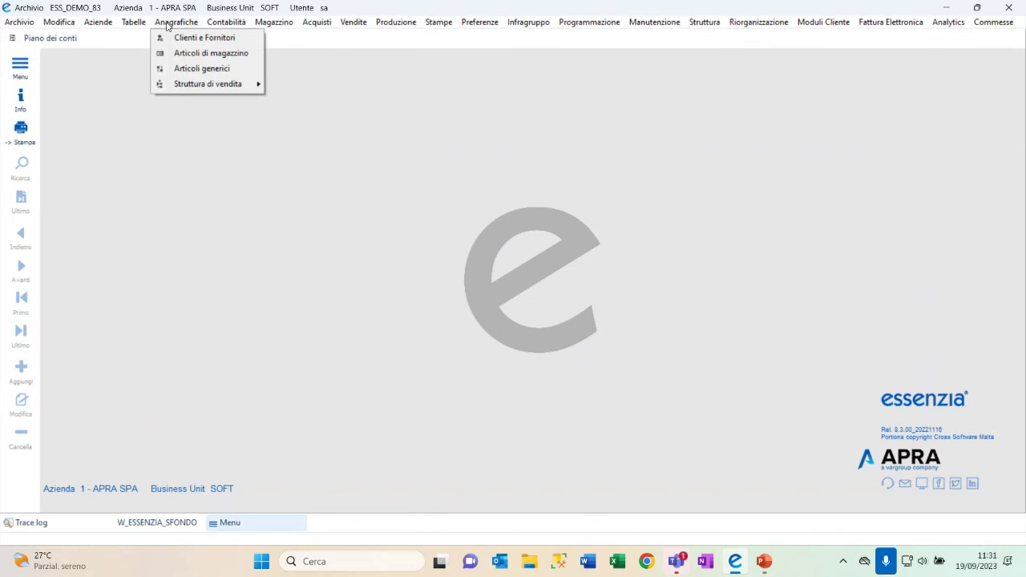
pyautogui.click(171, 36)
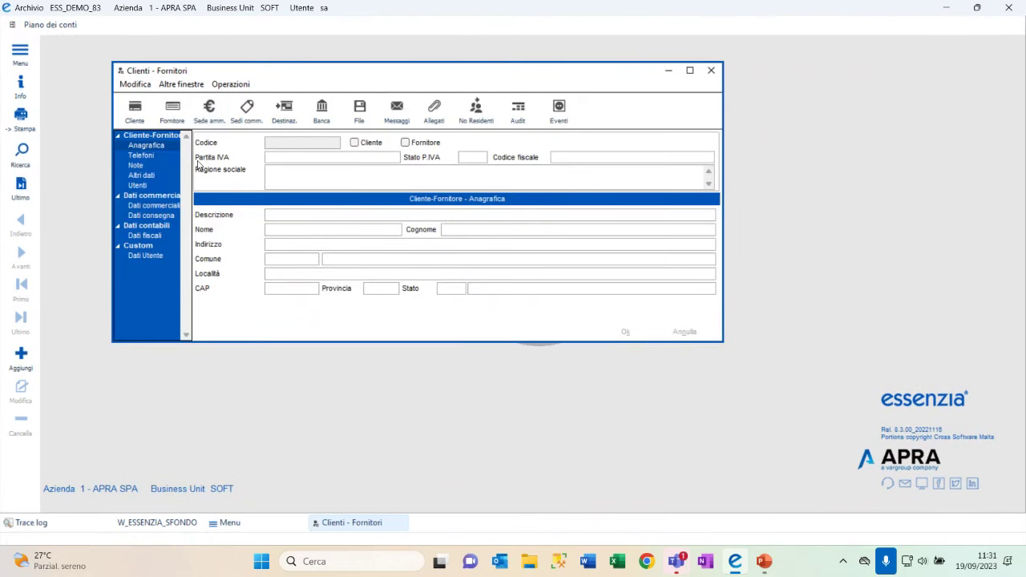
pyautogui.click(30, 162)
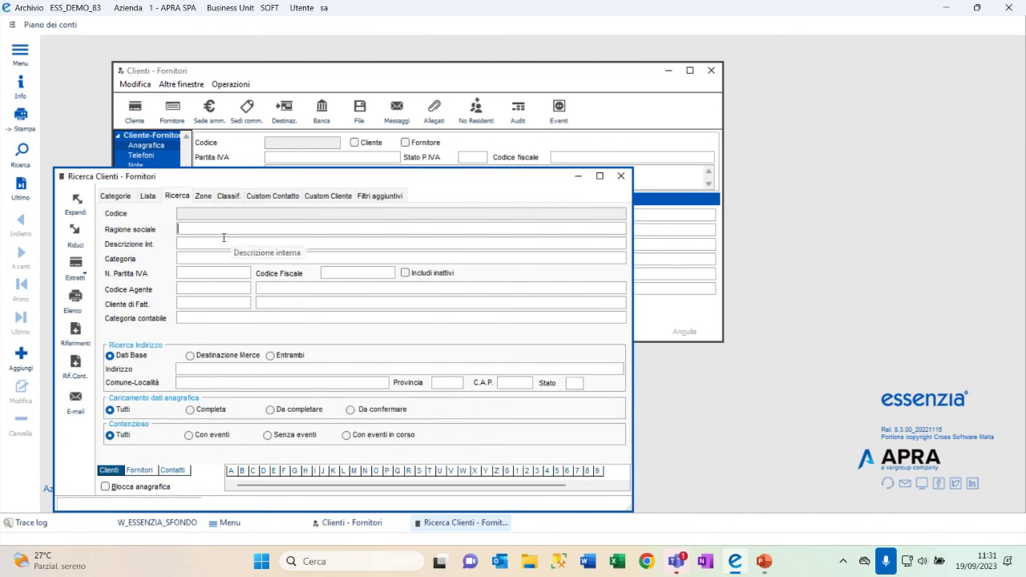
pyautogui.click(206, 214)
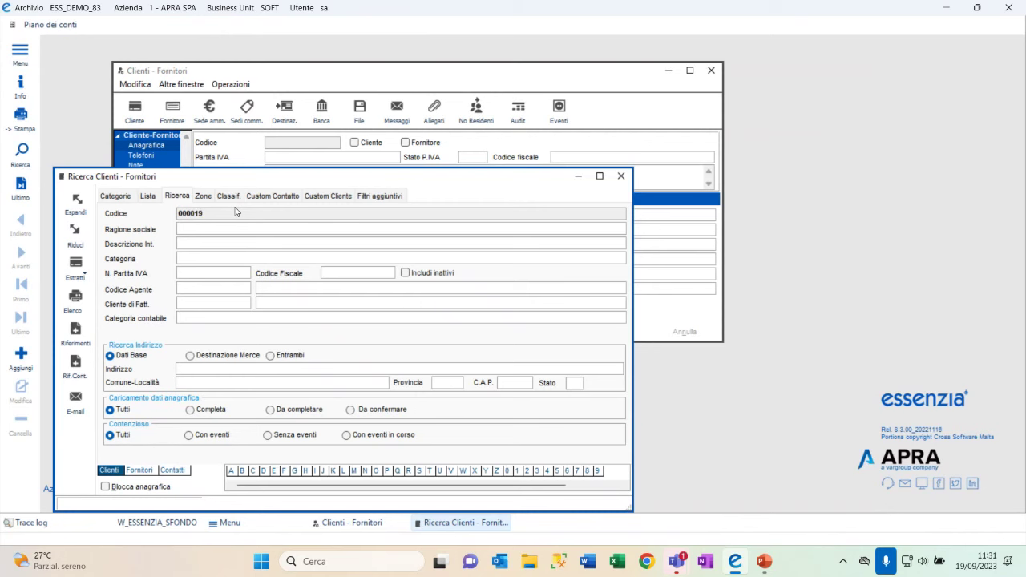
pyautogui.press('Return')
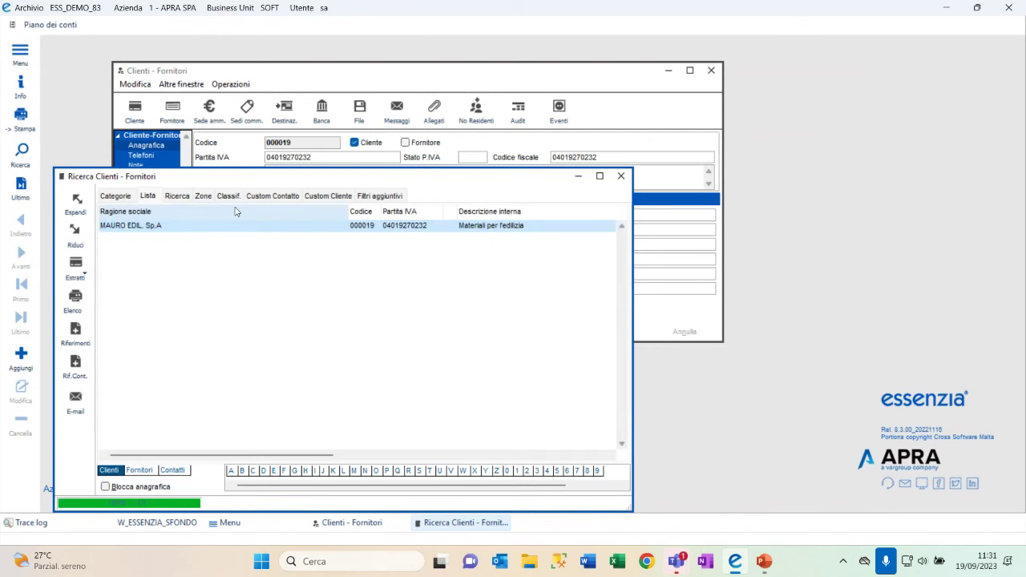
# - Open the Estratto conto a partite for MAURO EDIL. Sp.A and enlarge its window
pyautogui.moveTo(271, 177); pyautogui.dragTo(285, 142)
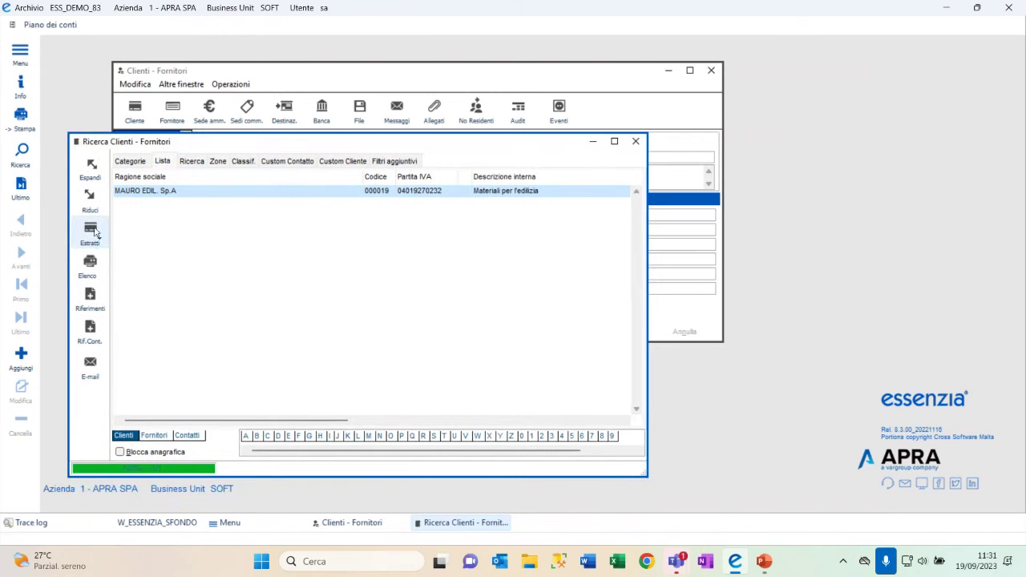
pyautogui.click(95, 231)
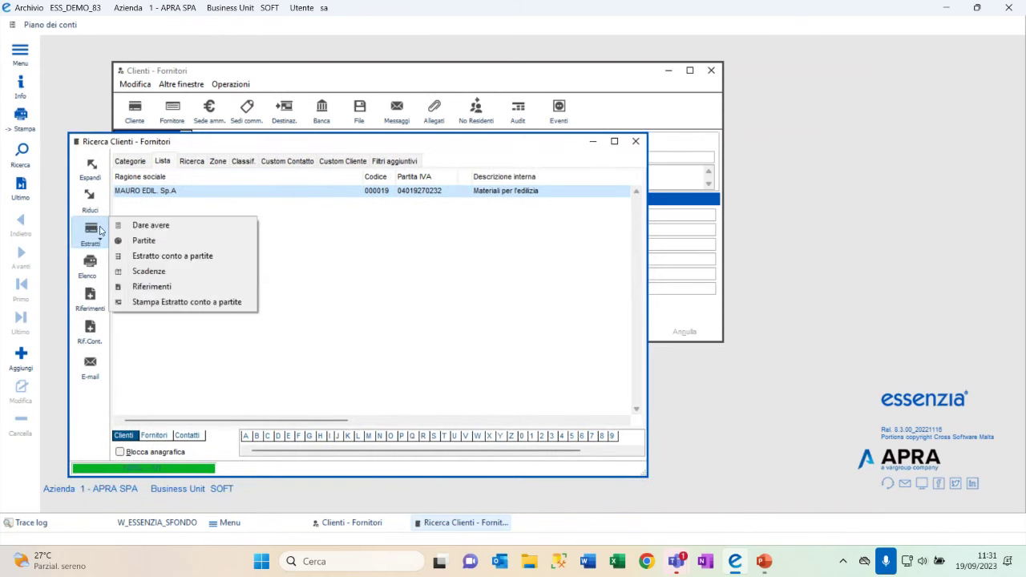
pyautogui.click(193, 256)
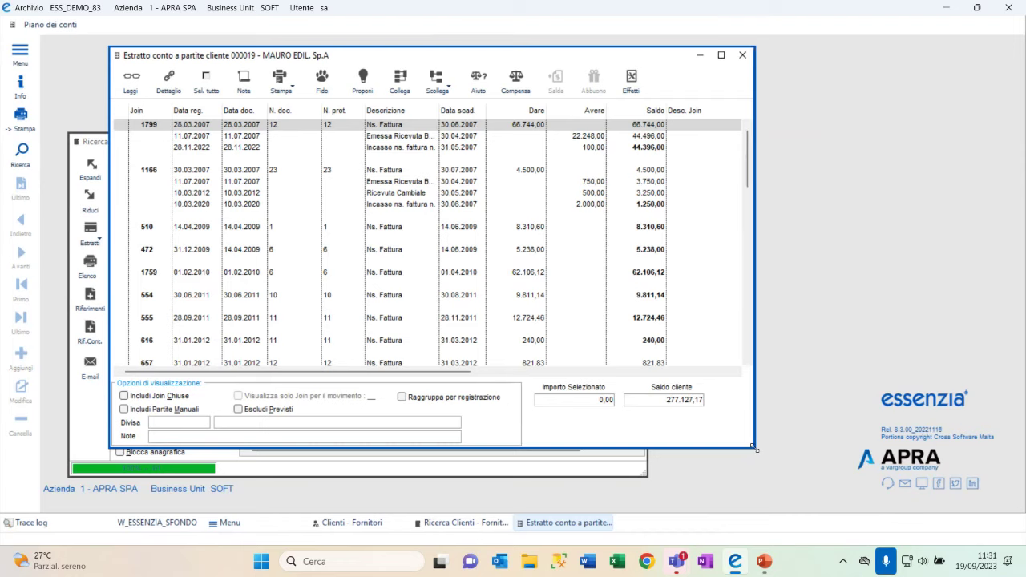
pyautogui.moveTo(754, 447); pyautogui.dragTo(934, 511)
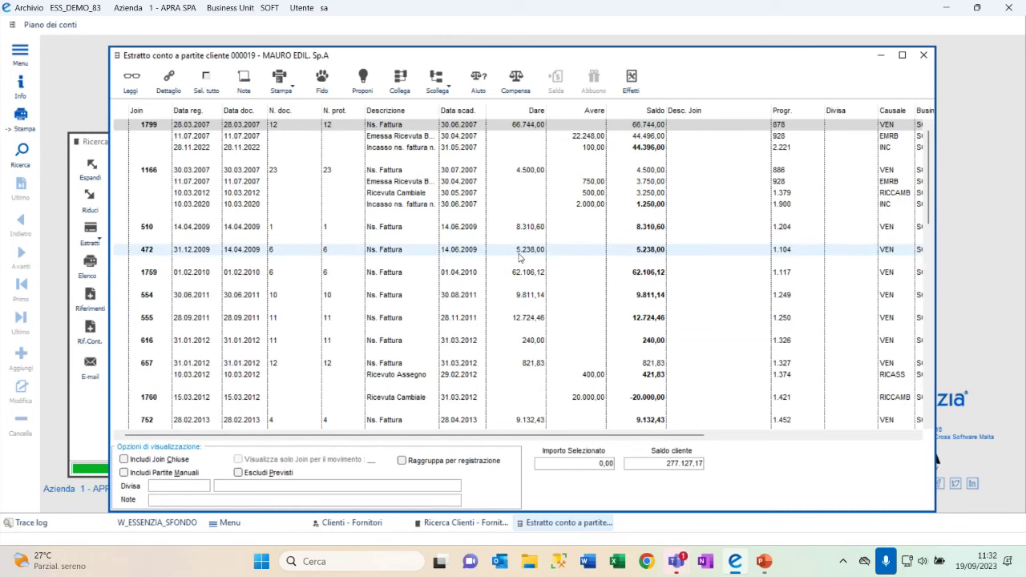
# - Link invoice no. 1 of 02.01.2023 with the unlinked 1.000,00 collection of 31.03.2023 into one partita
pyautogui.scroll(-10, 519, 256)
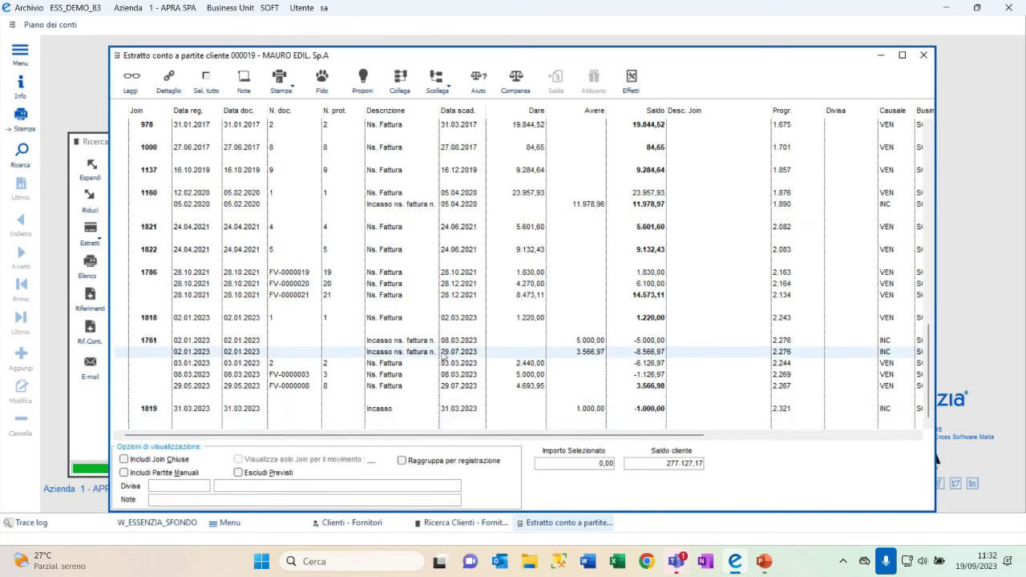
pyautogui.click(415, 322)
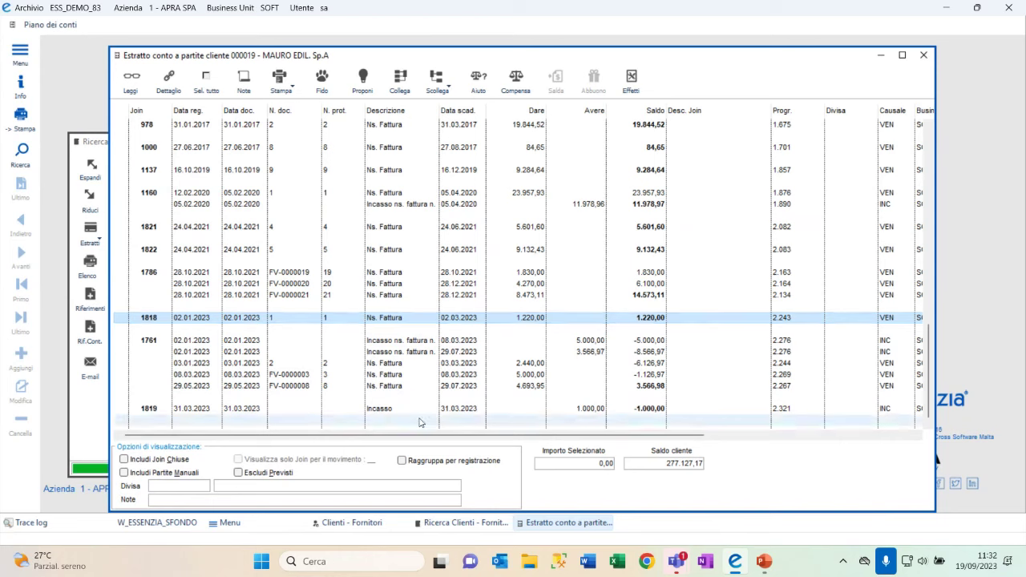
pyautogui.click(461, 411)
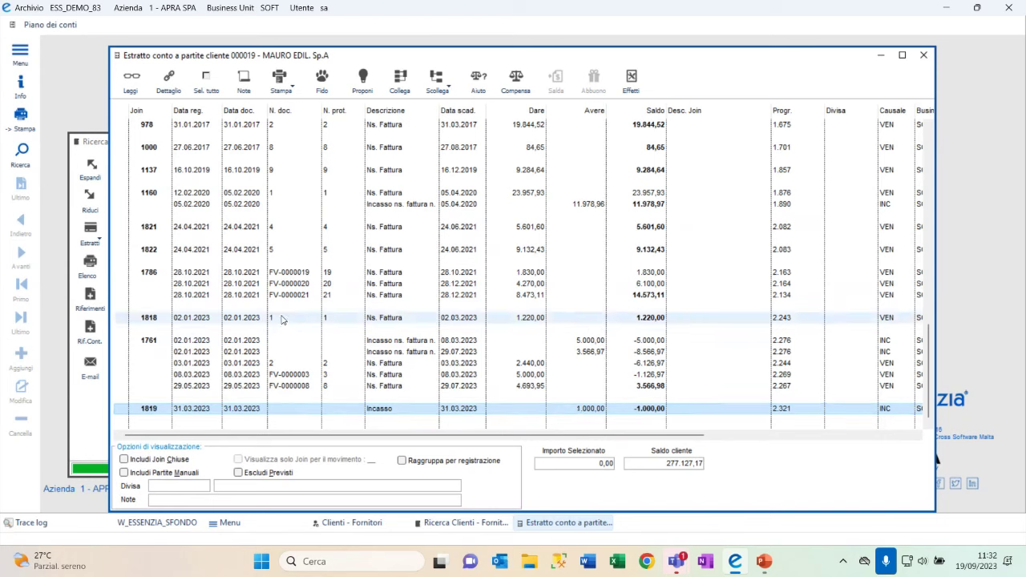
pyautogui.click(237, 321)
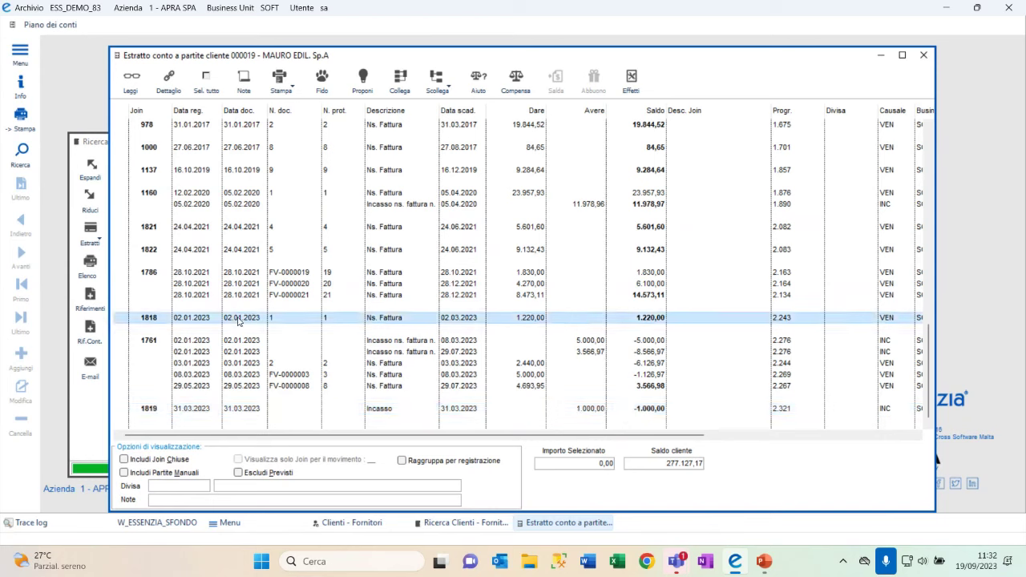
pyautogui.click(237, 320)
pyautogui.click(239, 410)
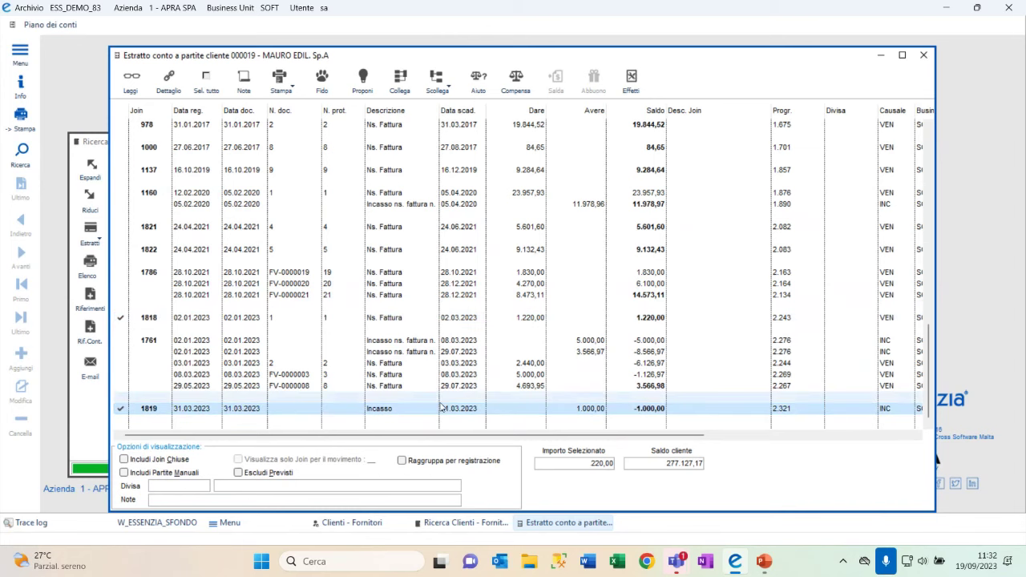
pyautogui.click(398, 82)
pyautogui.click(545, 275)
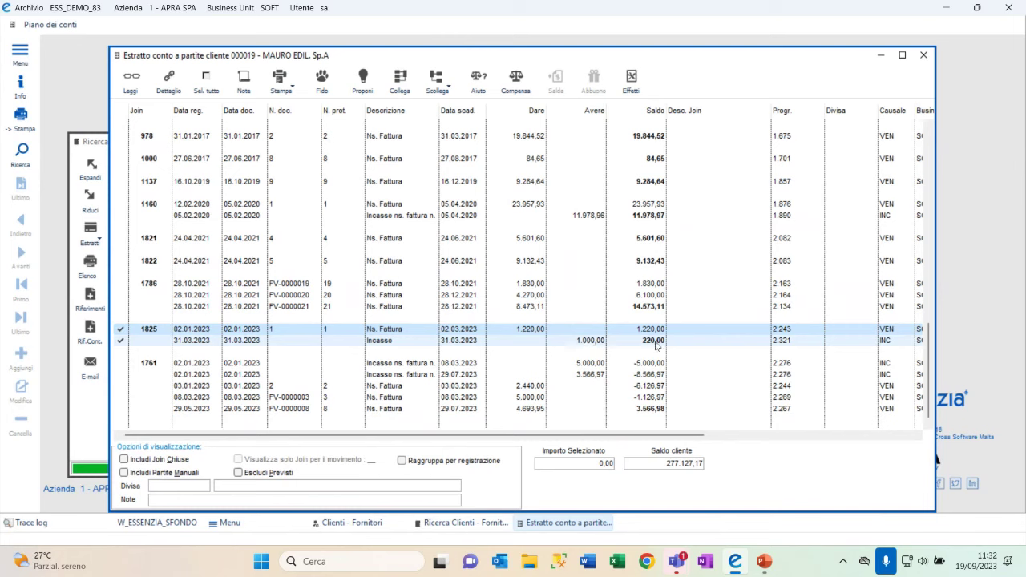
# - Offset the linked invoice no. 1 and its collection with the option Compensa dalla prima scadenza
pyautogui.click(516, 79)
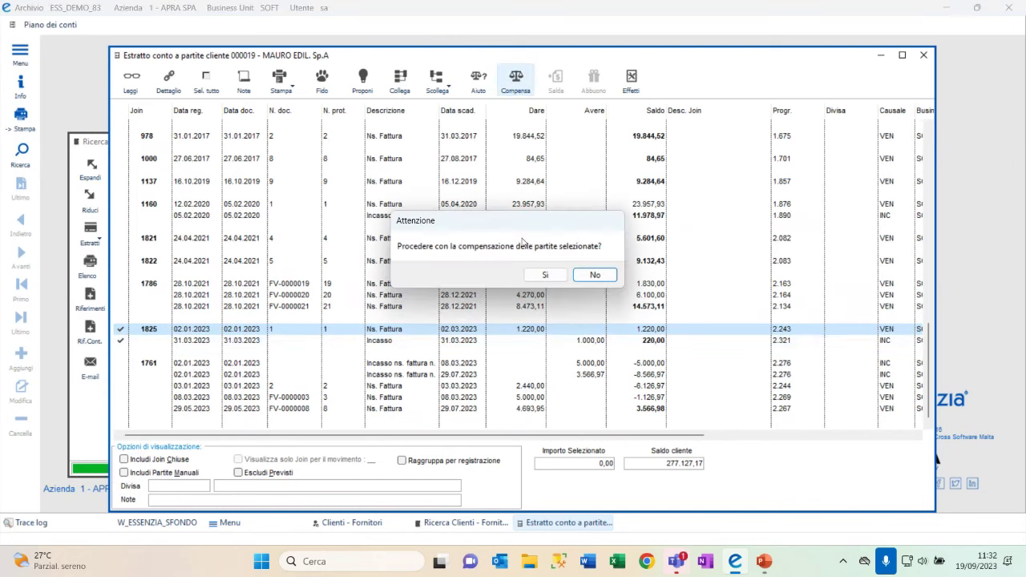
pyautogui.click(549, 278)
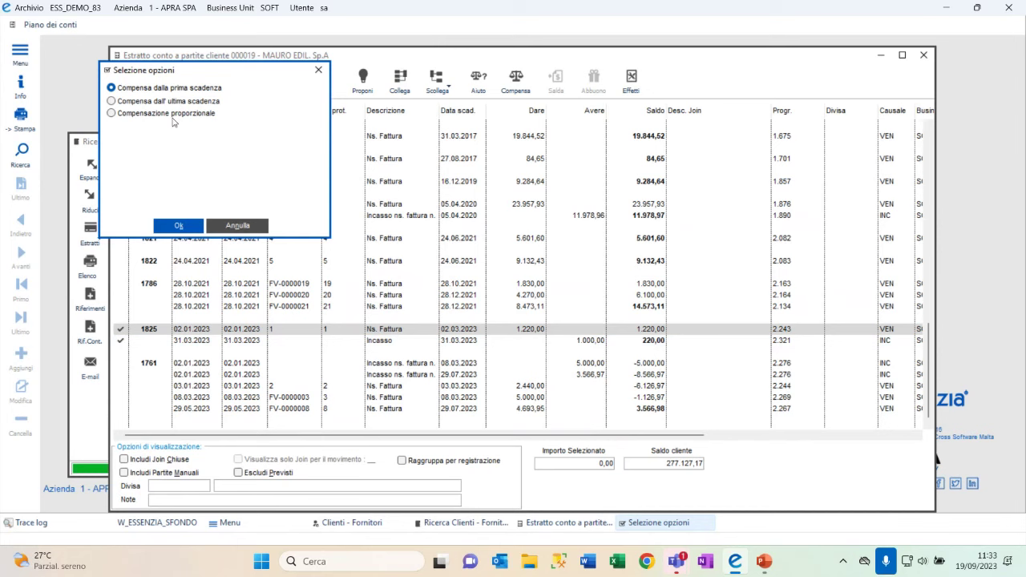
pyautogui.click(179, 227)
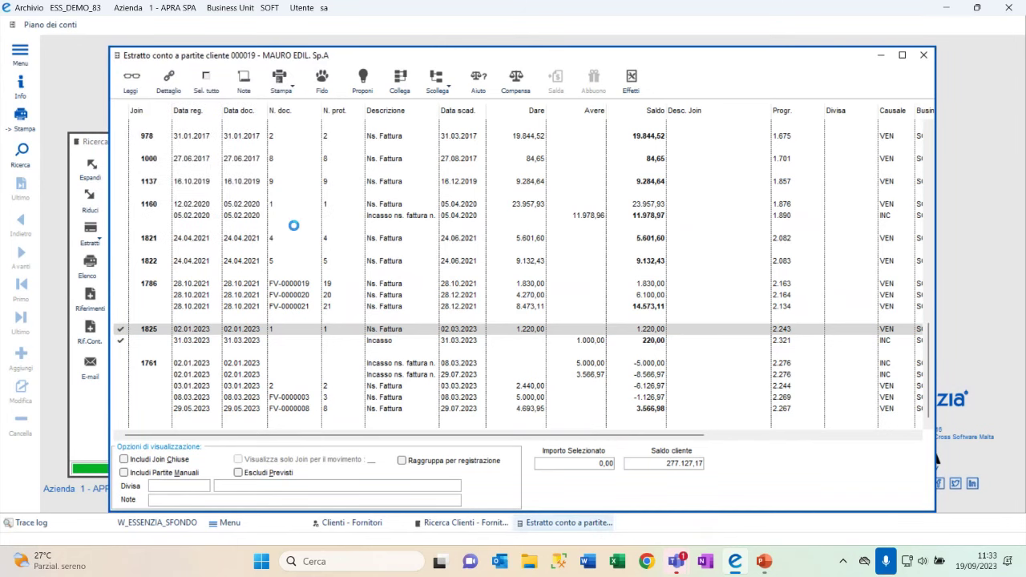
pyautogui.click(169, 80)
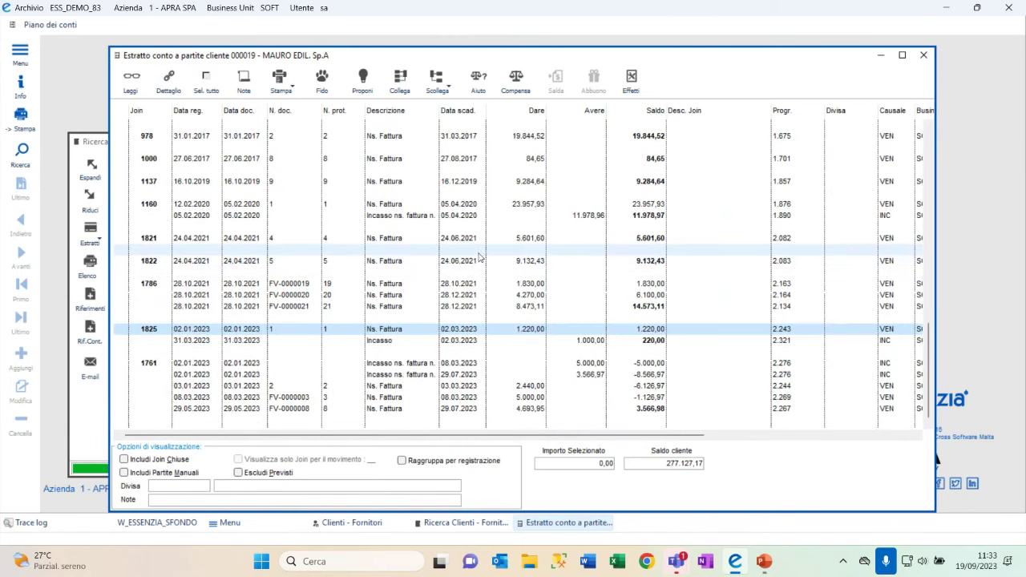
# - Link invoices no. 4 and no. 5 of 24.04.2021 into a single partita
pyautogui.click(476, 241)
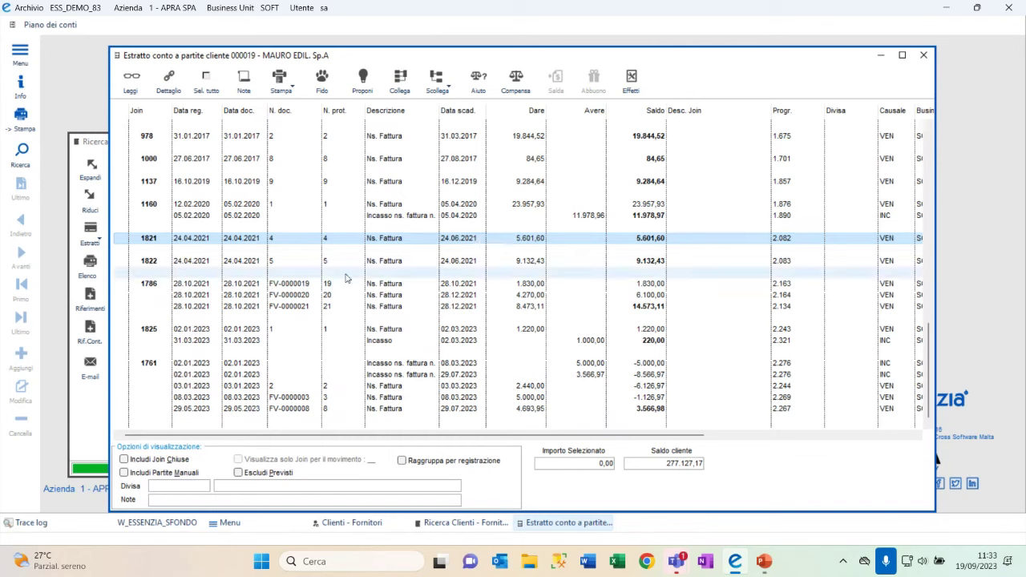
pyautogui.click(382, 239)
pyautogui.click(383, 263)
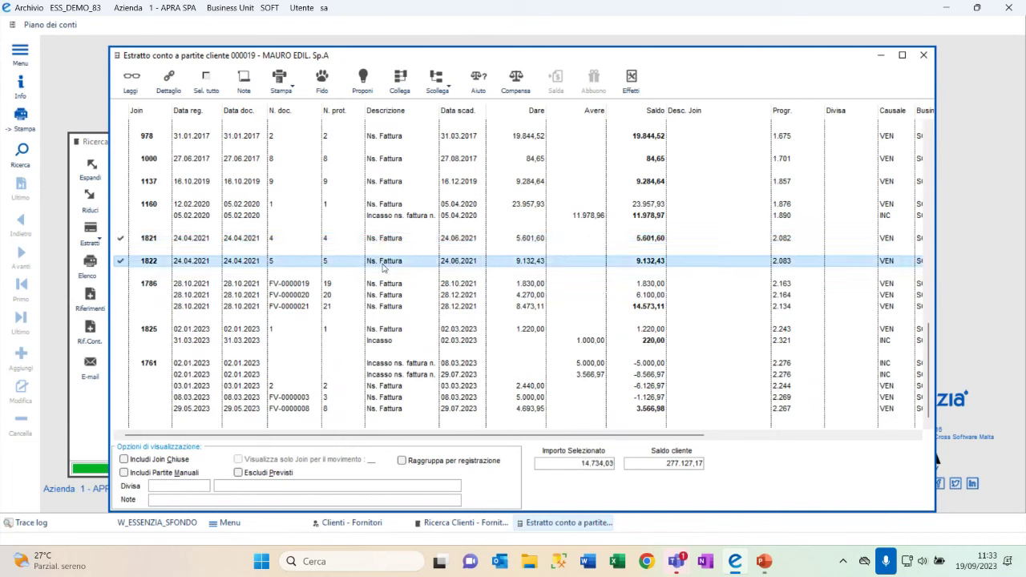
pyautogui.click(399, 83)
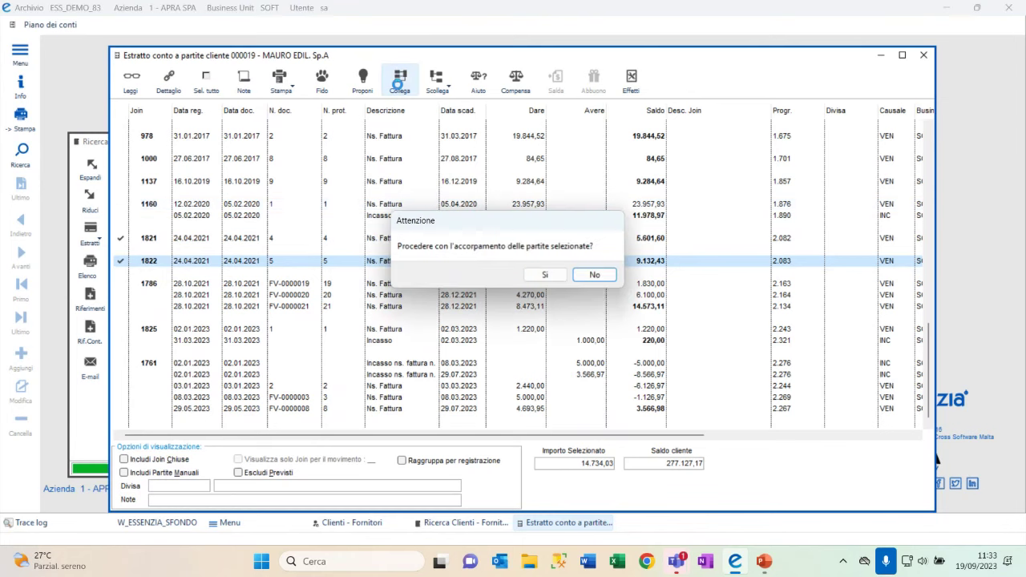
pyautogui.click(548, 274)
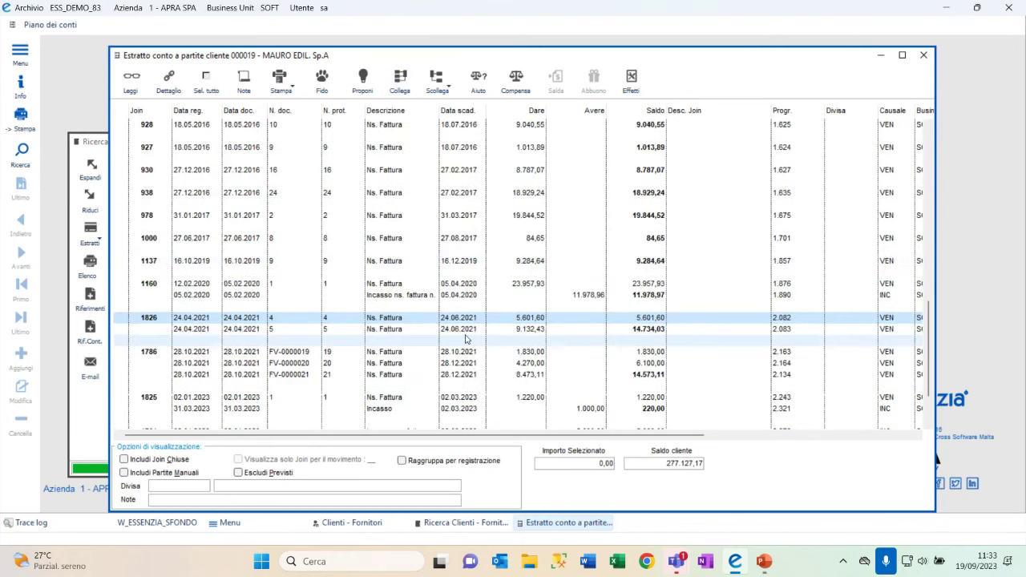
# - Start a manual RB Ricevute Bancarie issue for the merged invoices, dated 19.09.2023, with the note EFFETTI WEBINAR
pyautogui.click(417, 332)
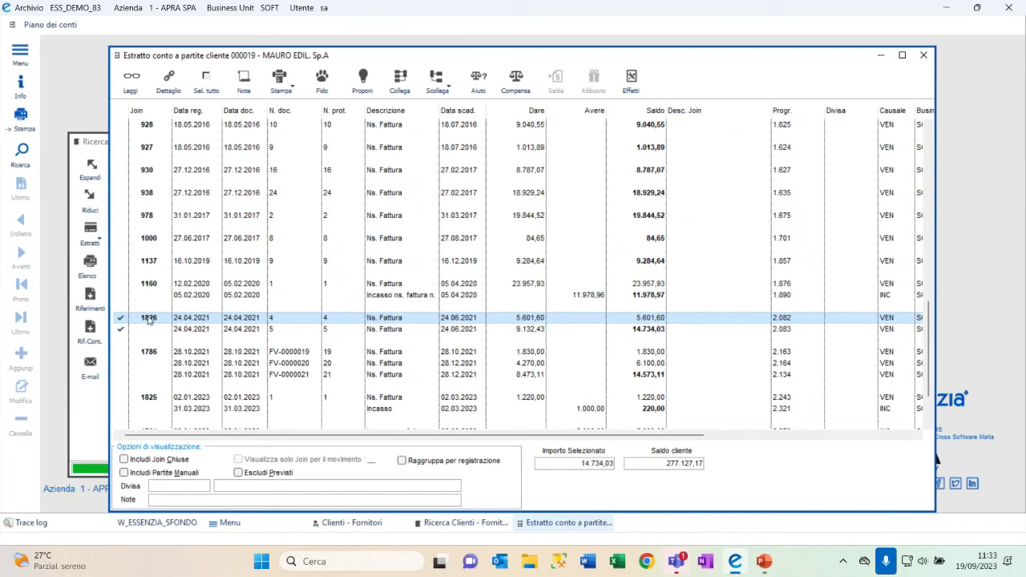
pyautogui.click(633, 80)
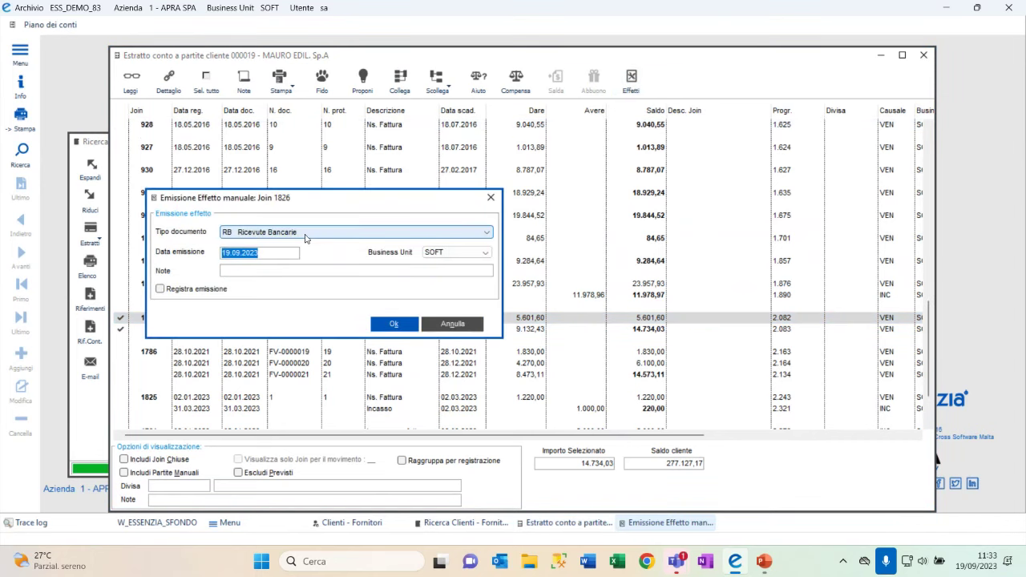
pyautogui.click(285, 267)
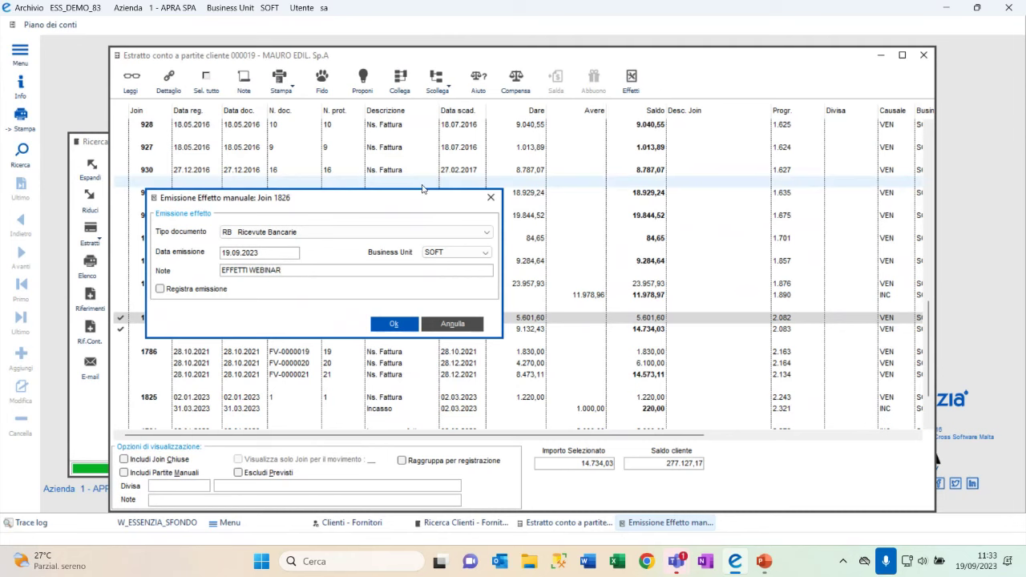
pyautogui.click(383, 325)
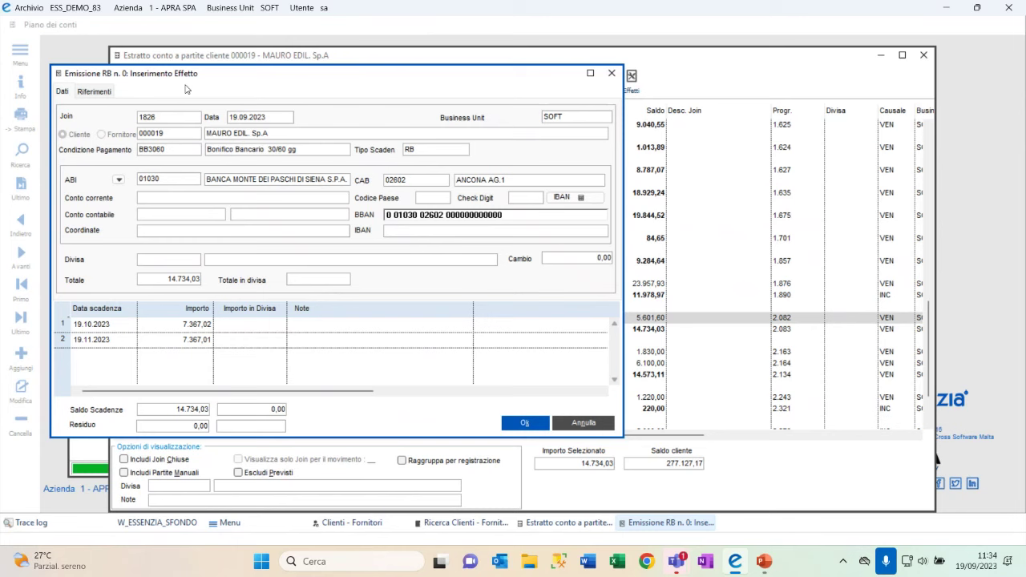
# - Set the receipt's payment condition to RB3 R.B. 30/60/90 GG. D.F., check its due dates and confirm the issue
pyautogui.moveTo(286, 79); pyautogui.dragTo(304, 79)
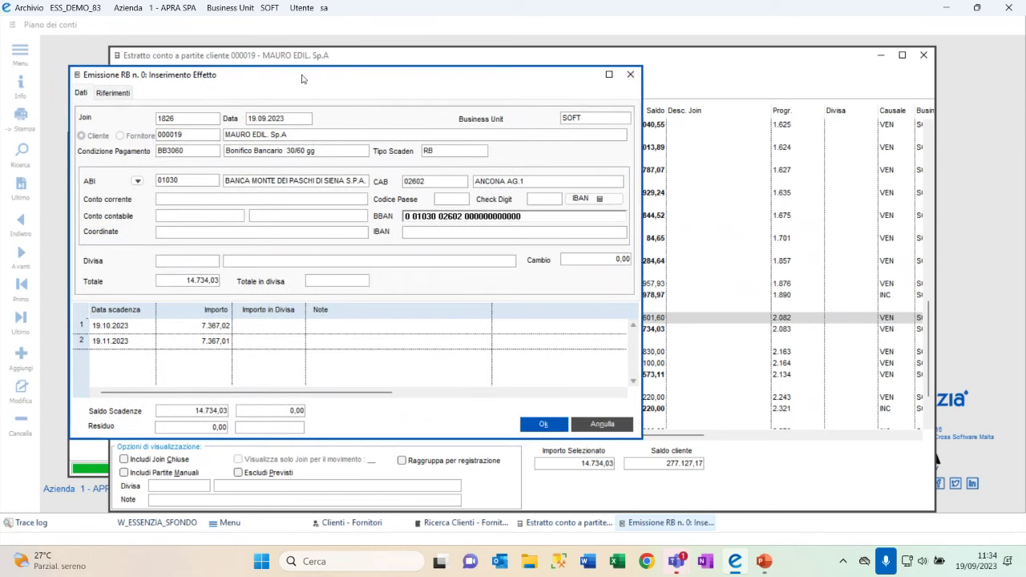
pyautogui.doubleClick(200, 150)
pyautogui.doubleClick(204, 151)
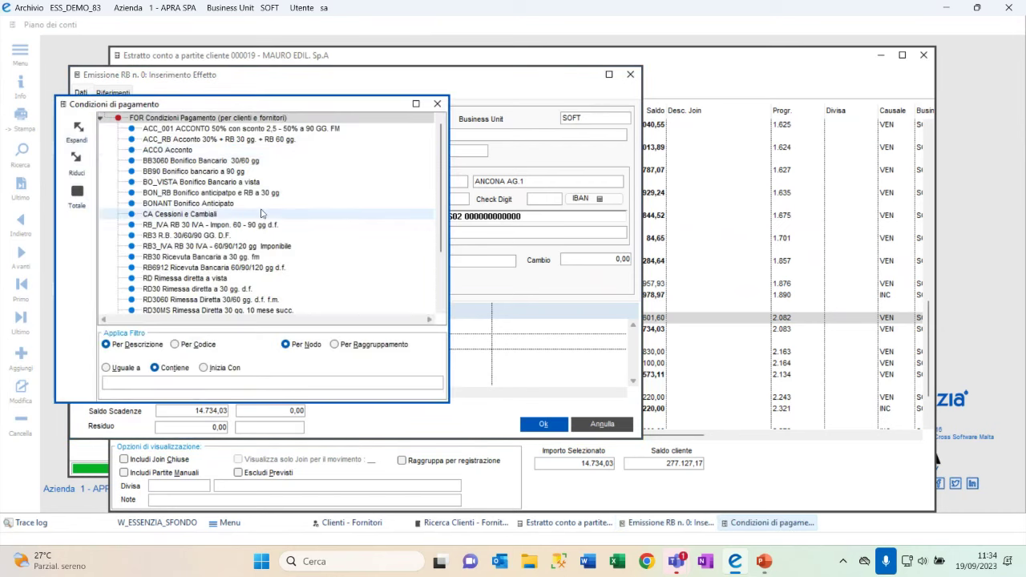
pyautogui.scroll(-3, 232, 257)
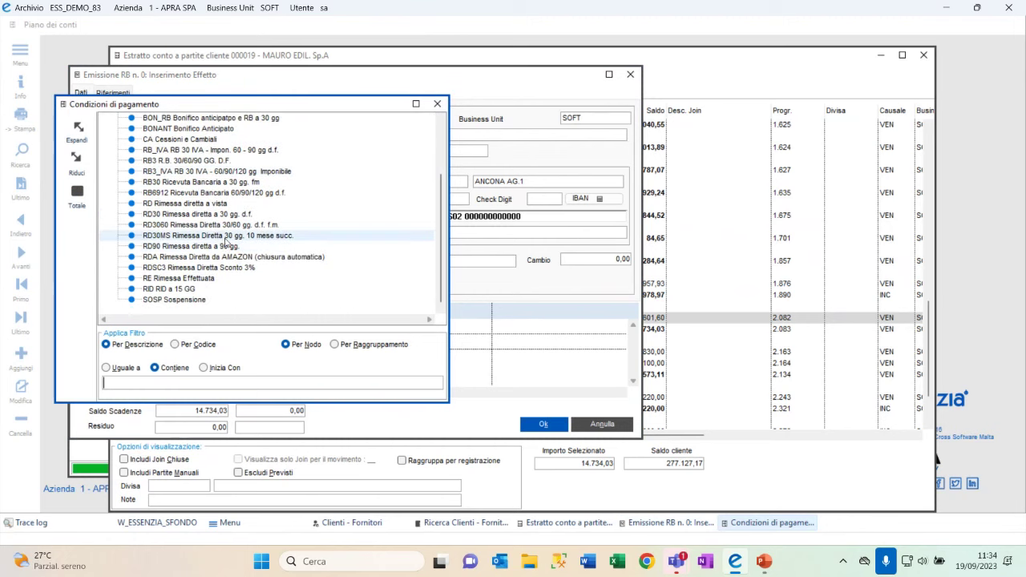
pyautogui.doubleClick(189, 160)
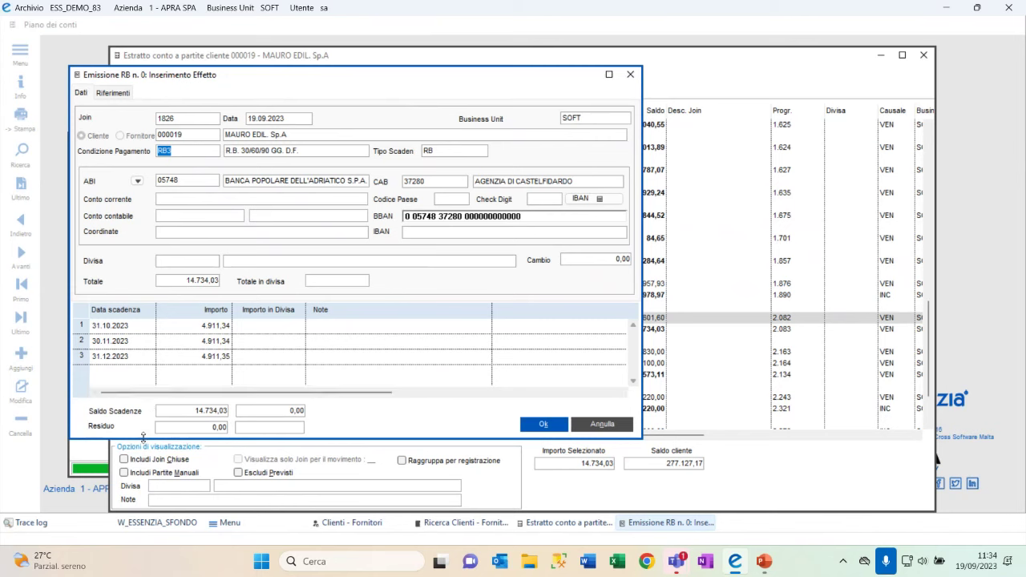
pyautogui.moveTo(146, 436); pyautogui.dragTo(146, 481)
pyautogui.click(134, 328)
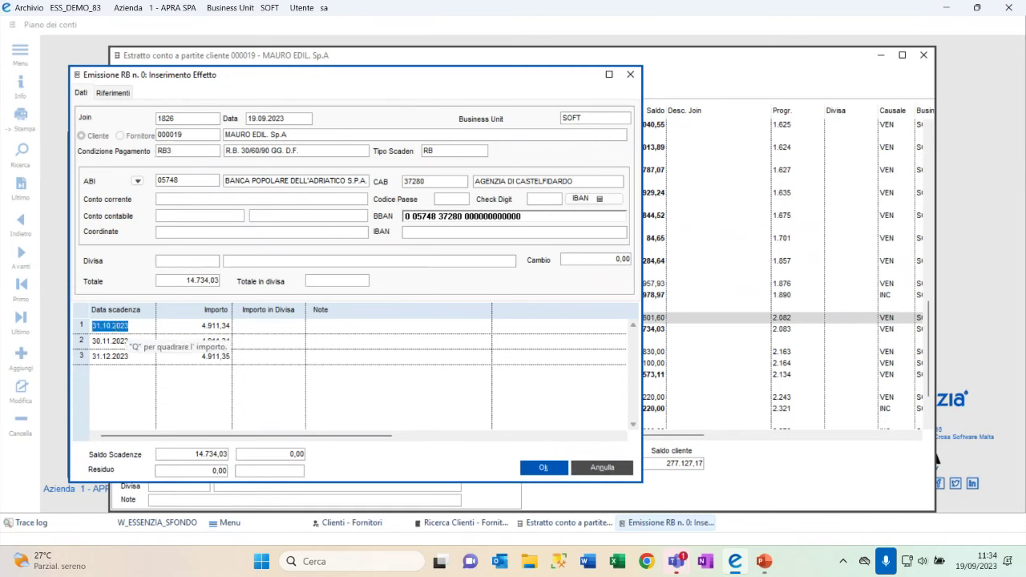
pyautogui.click(529, 468)
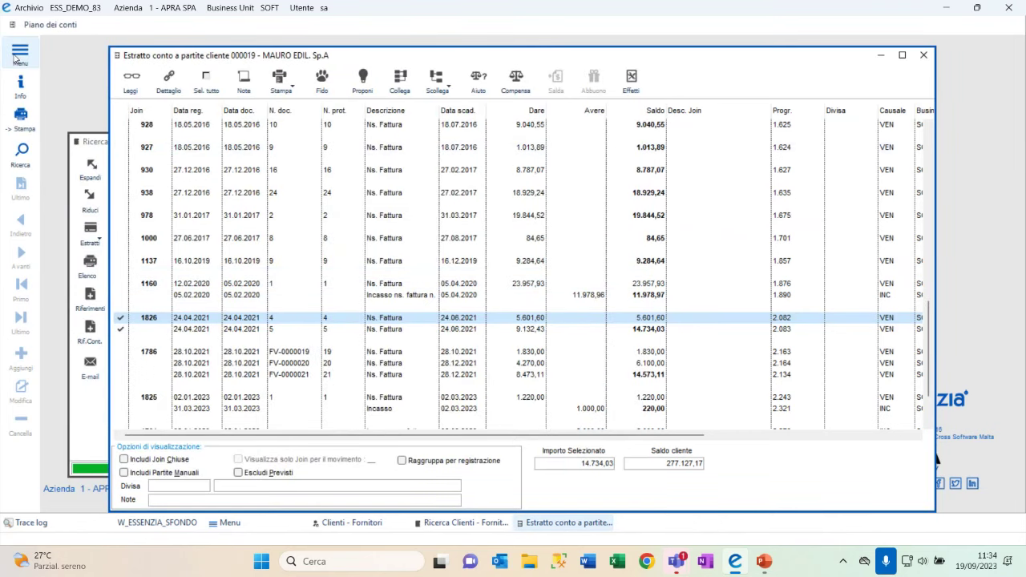
# - Check the detail of the EFFETTI WEBINAR issue among the Effetti attivi, and close the customer statement and master record windows
pyautogui.click(19, 53)
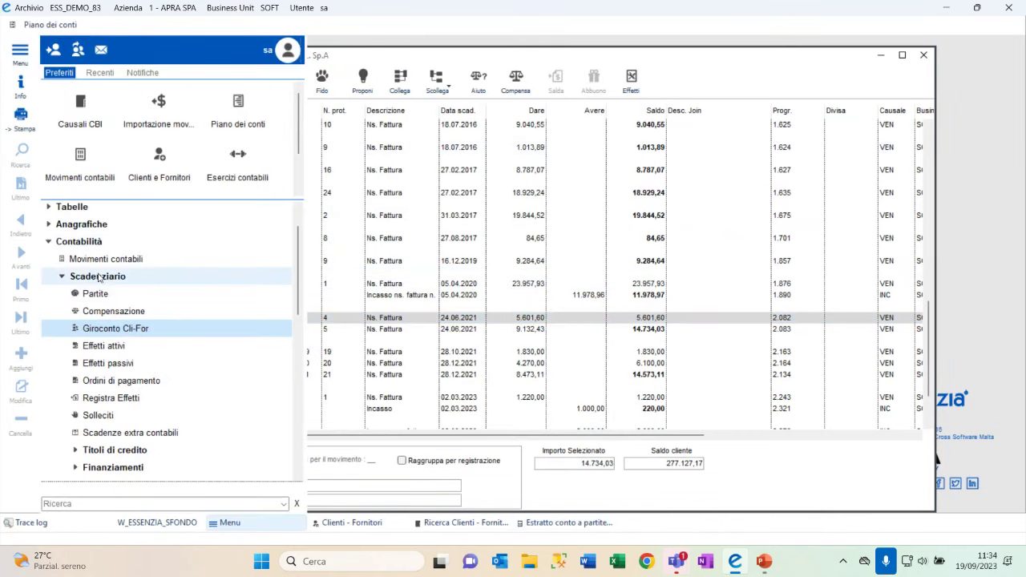
pyautogui.click(103, 346)
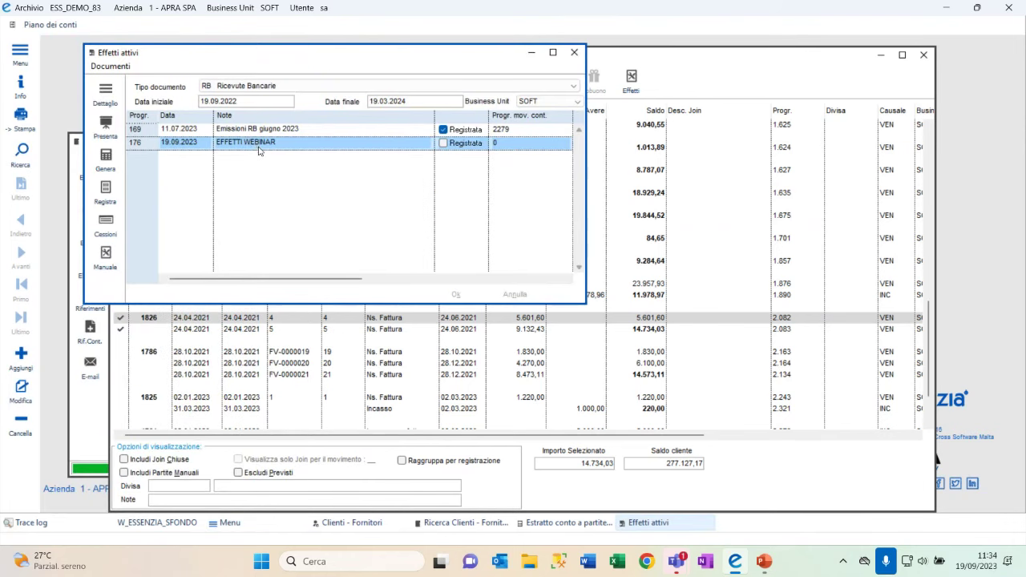
pyautogui.doubleClick(258, 146)
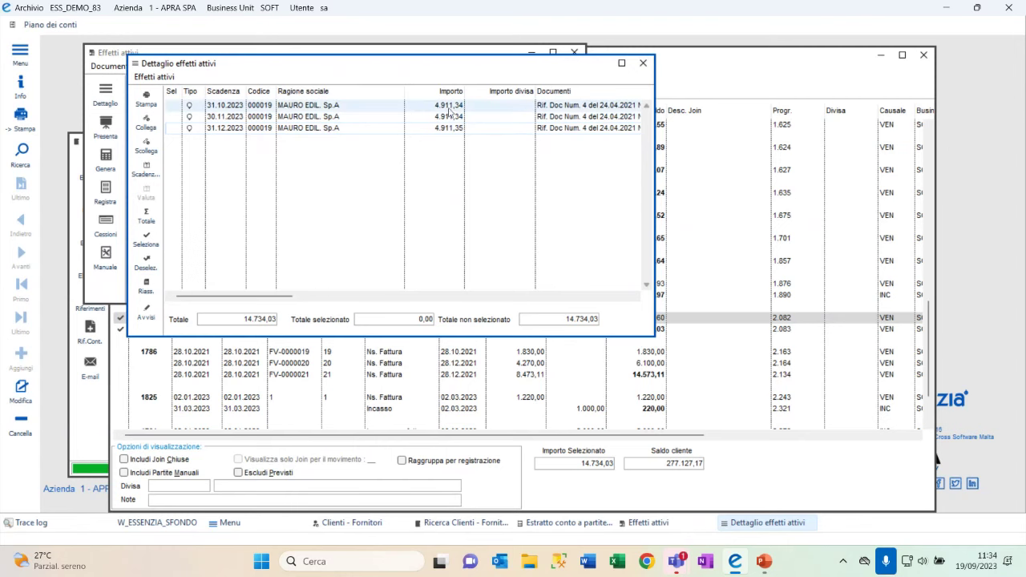
pyautogui.click(642, 63)
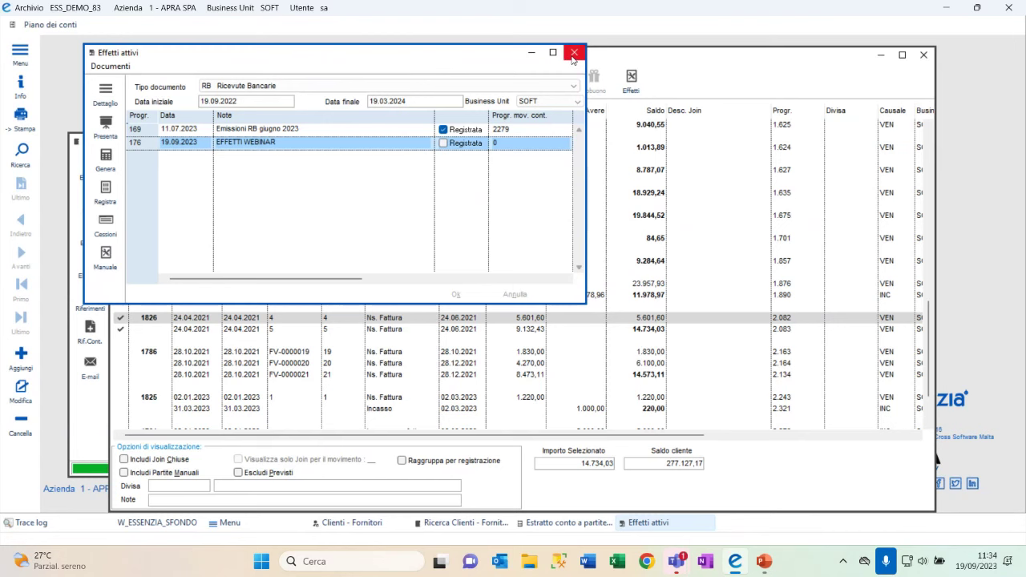
pyautogui.click(574, 53)
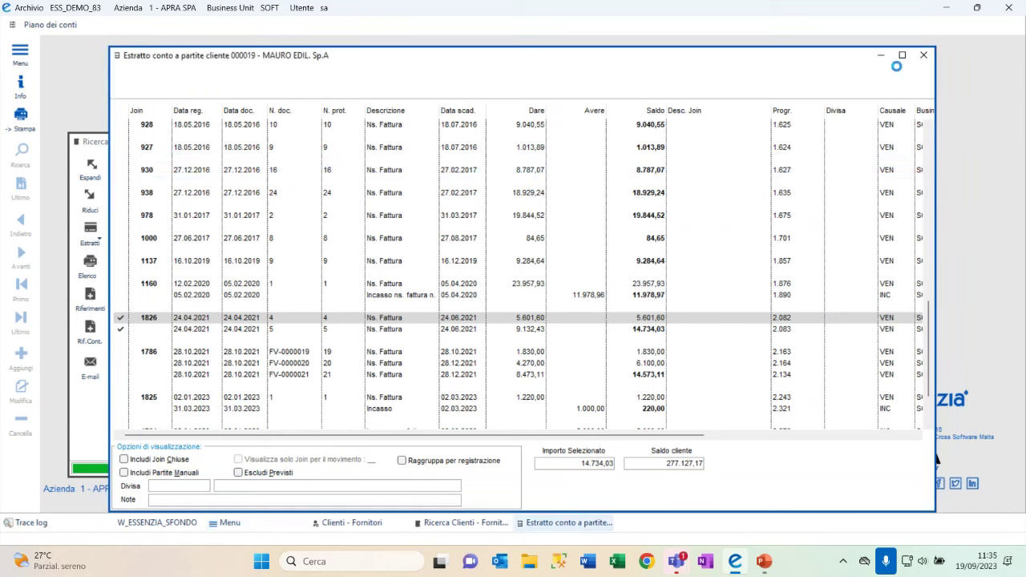
pyautogui.click(924, 56)
pyautogui.click(637, 142)
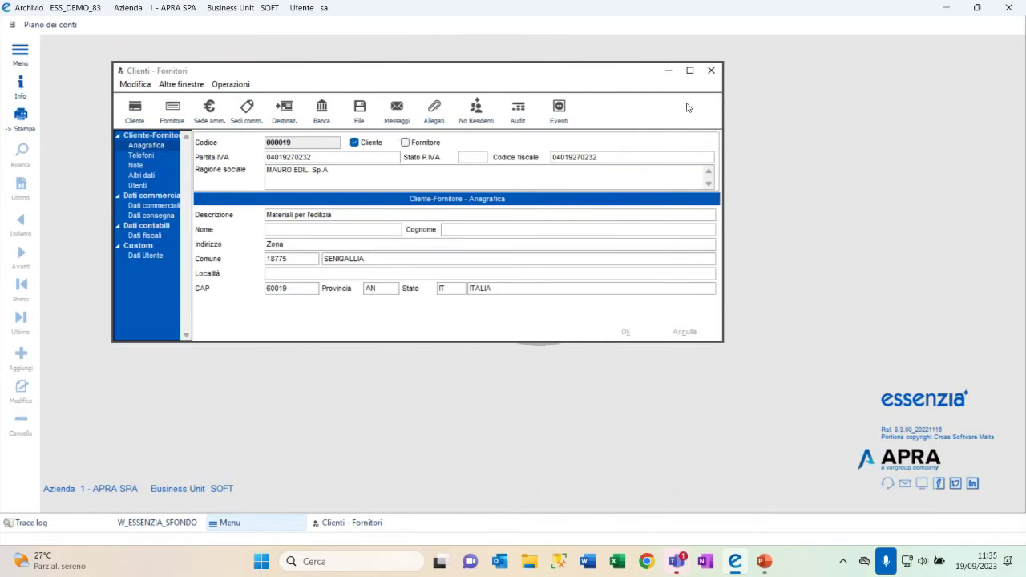
pyautogui.click(711, 71)
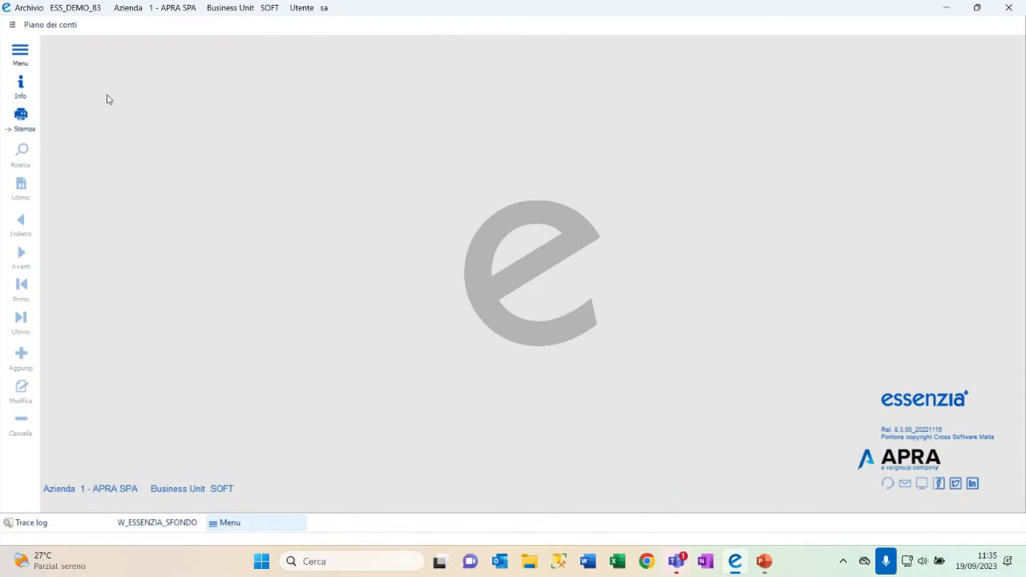
# - Open the warehouse table Gruppi Rimanenze and check the accounts assigned to the PRODOTTI FINITI group
pyautogui.click(29, 58)
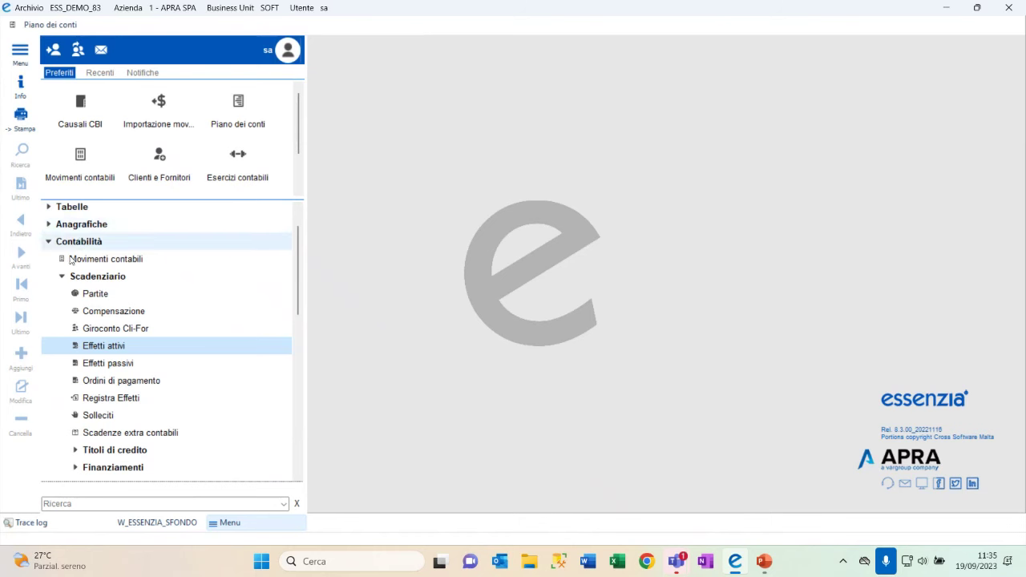
pyautogui.click(49, 242)
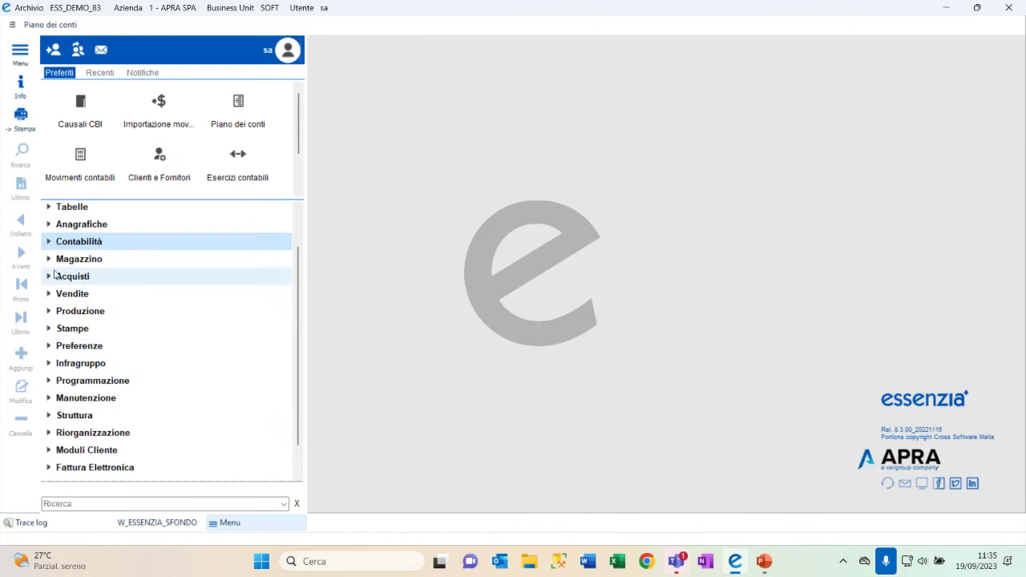
pyautogui.click(48, 259)
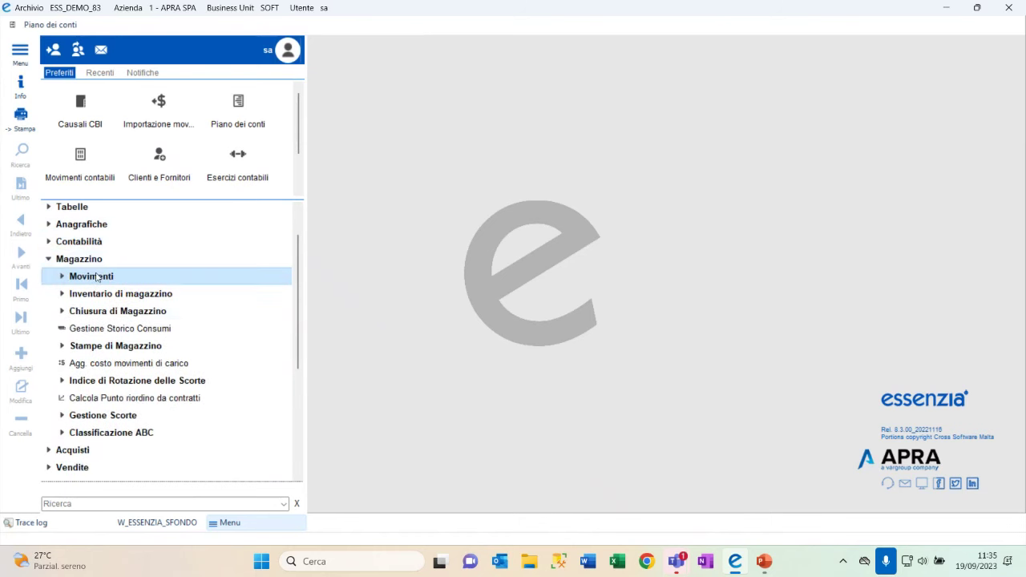
pyautogui.click(49, 259)
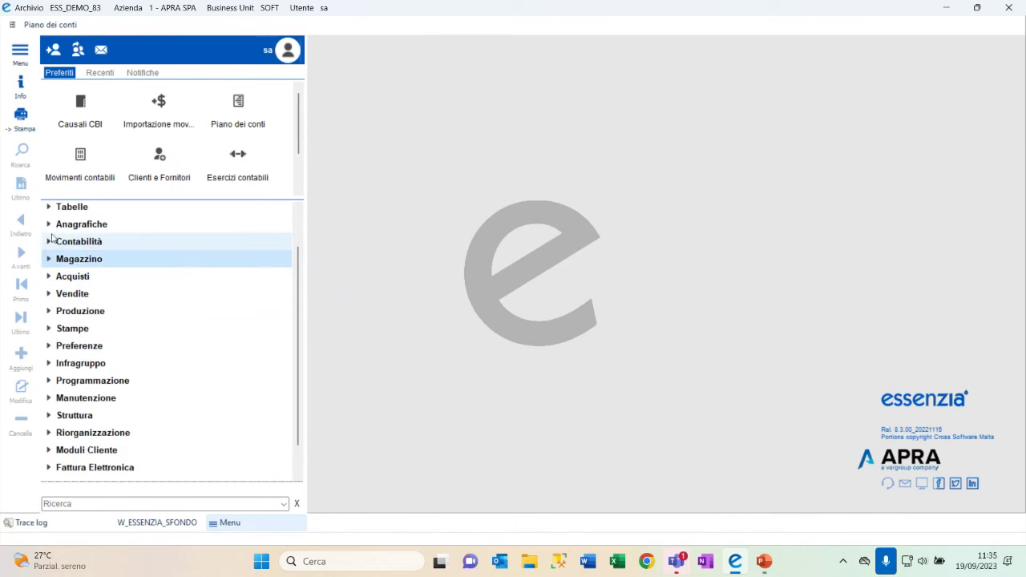
pyautogui.click(48, 206)
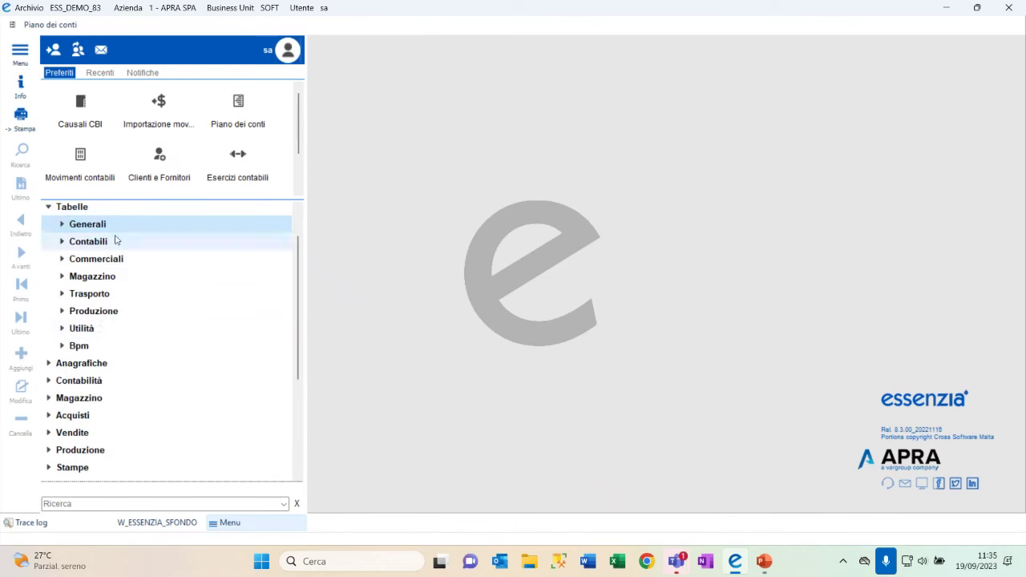
pyautogui.click(63, 276)
pyautogui.doubleClick(122, 410)
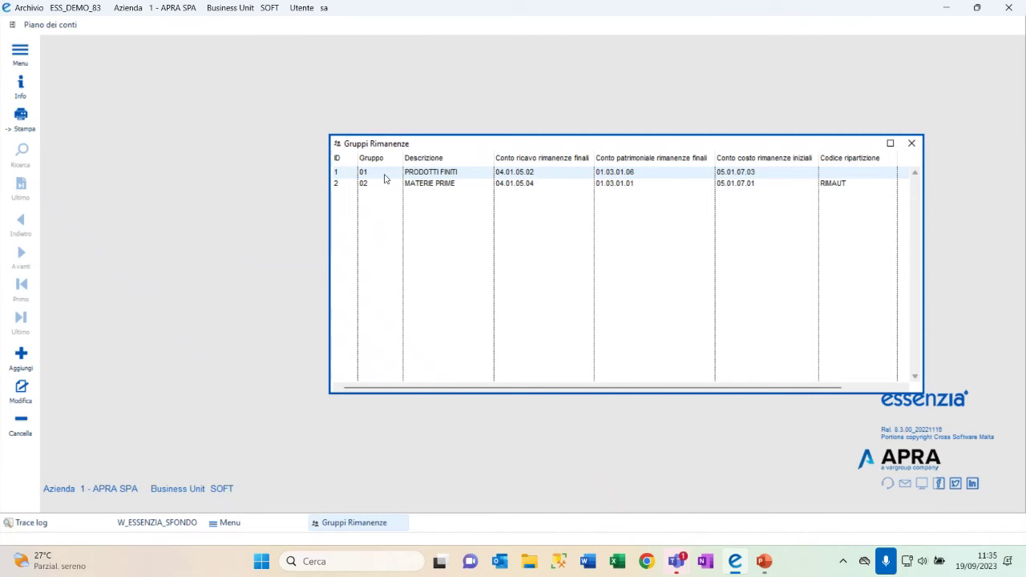
pyautogui.doubleClick(442, 175)
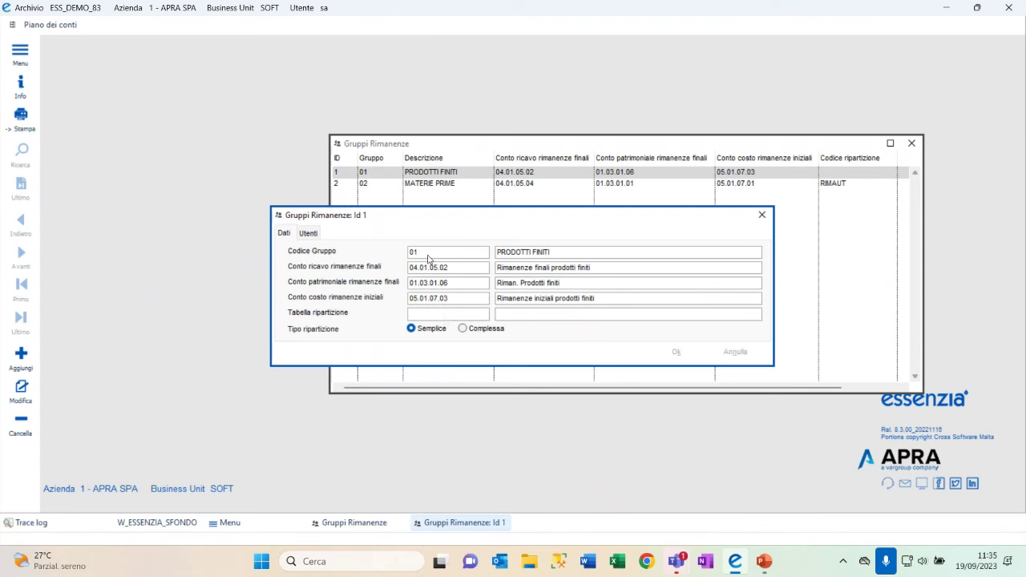
pyautogui.click(761, 216)
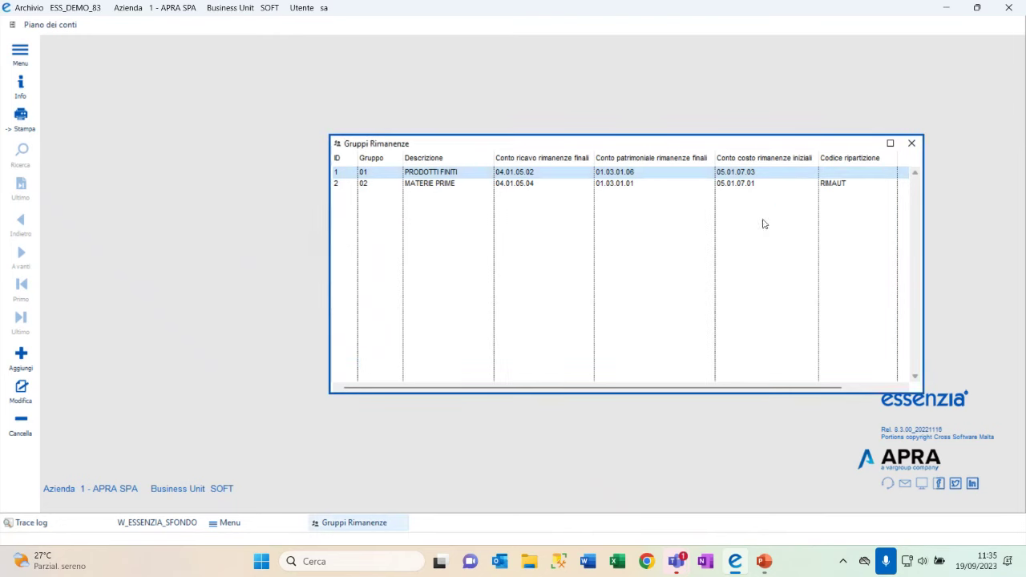
# - Check the fixed article cost types in Tipi di costi and the periodic warehouse valuation for Esercizio 2022
pyautogui.click(20, 54)
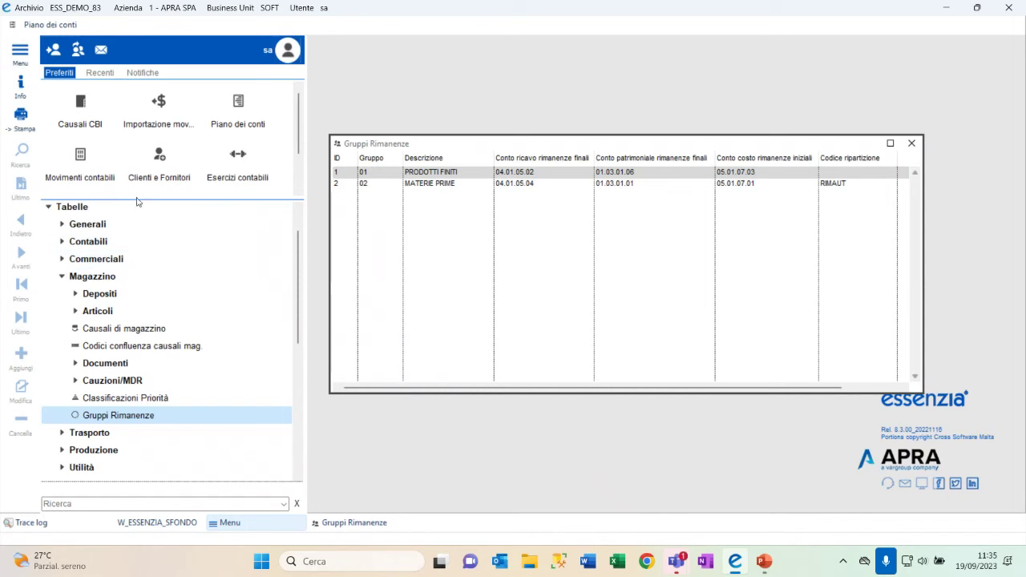
pyautogui.scroll(-1, 141, 200)
pyautogui.click(81, 160)
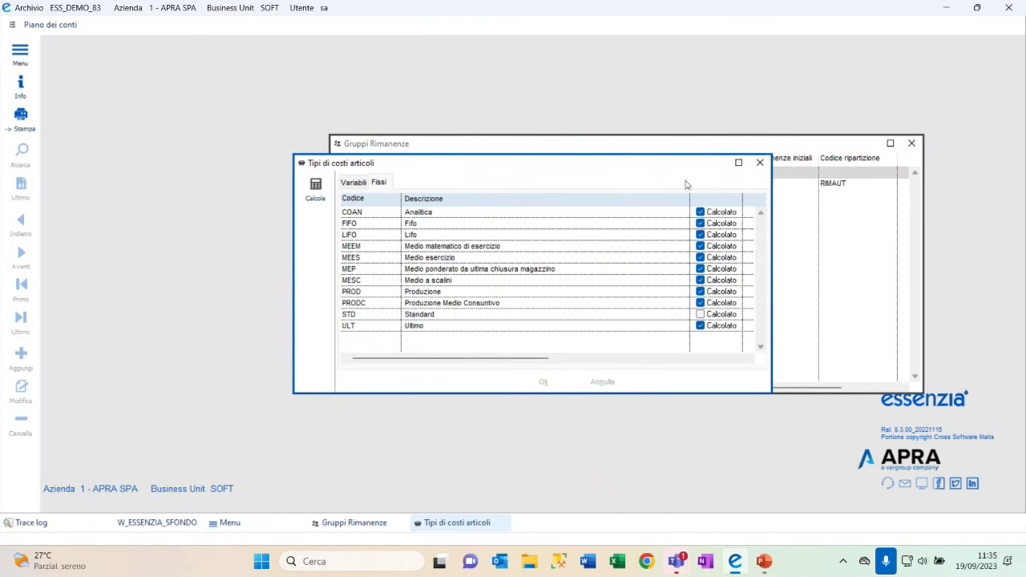
pyautogui.click(760, 162)
pyautogui.click(29, 58)
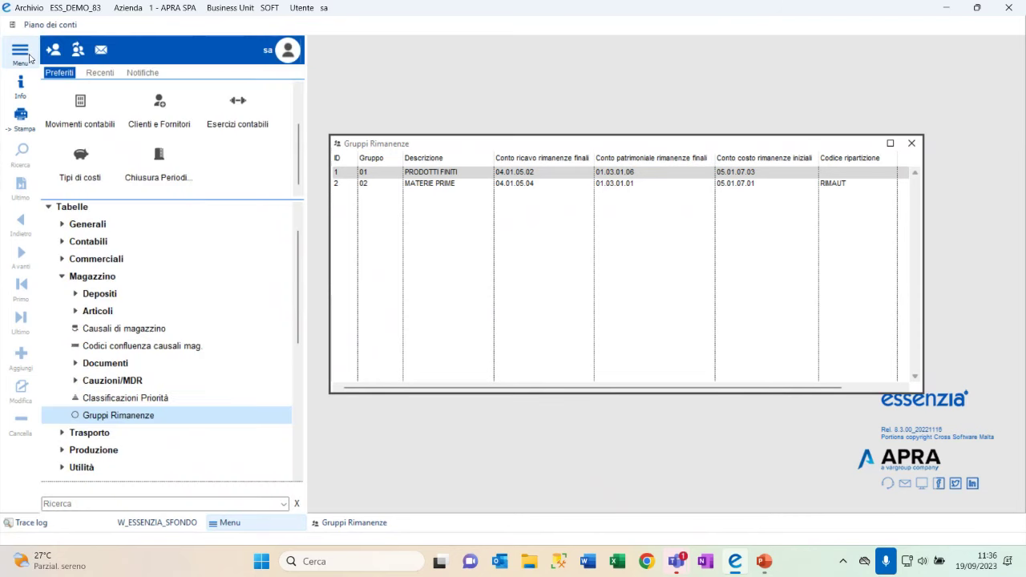
pyautogui.click(165, 172)
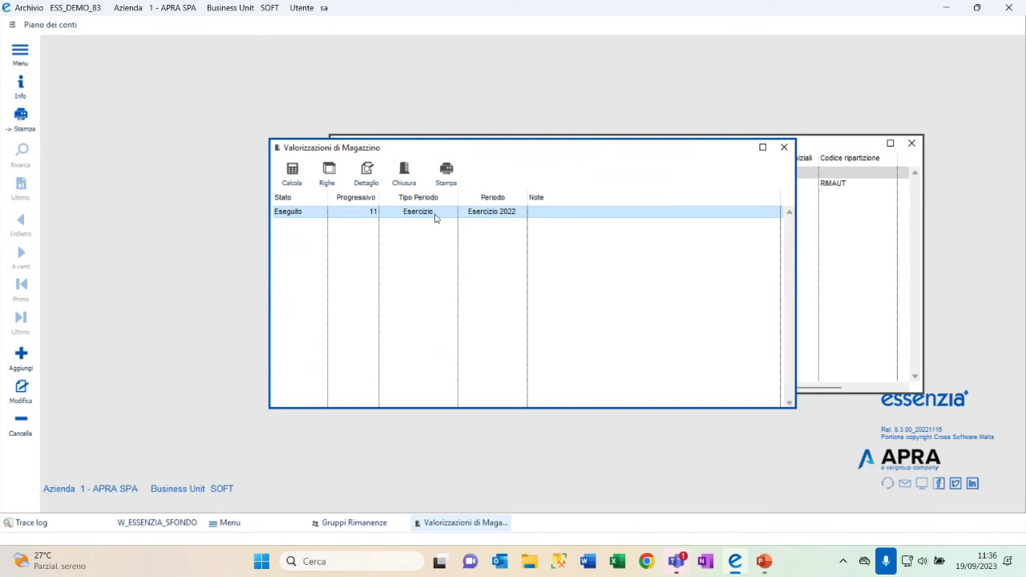
pyautogui.click(783, 147)
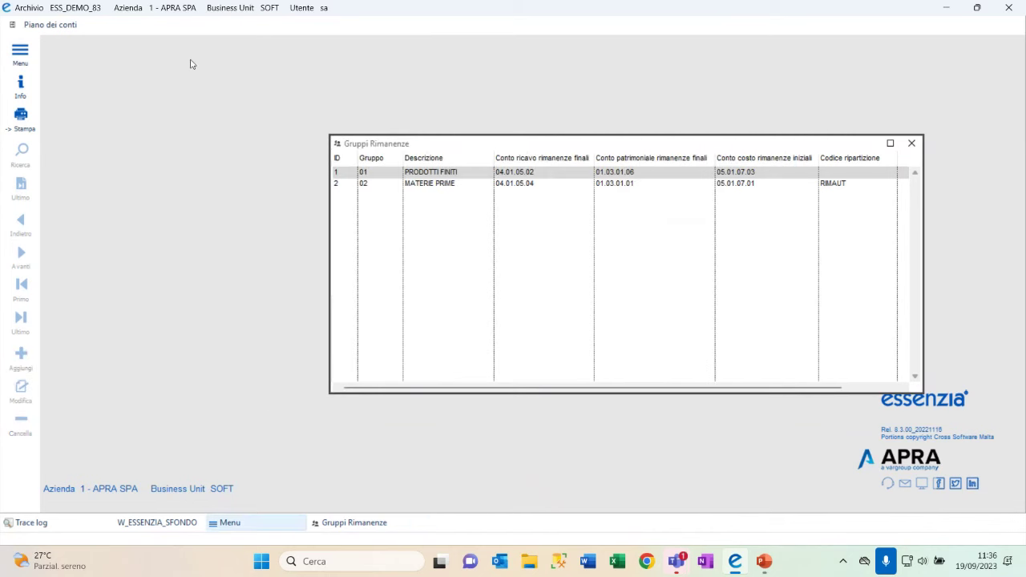
# - Generate the year-end Rimanenze Magazzino movements for Esercizio 2022, with registration and competence date 31.12.2022 and business unit SOFT
pyautogui.click(34, 53)
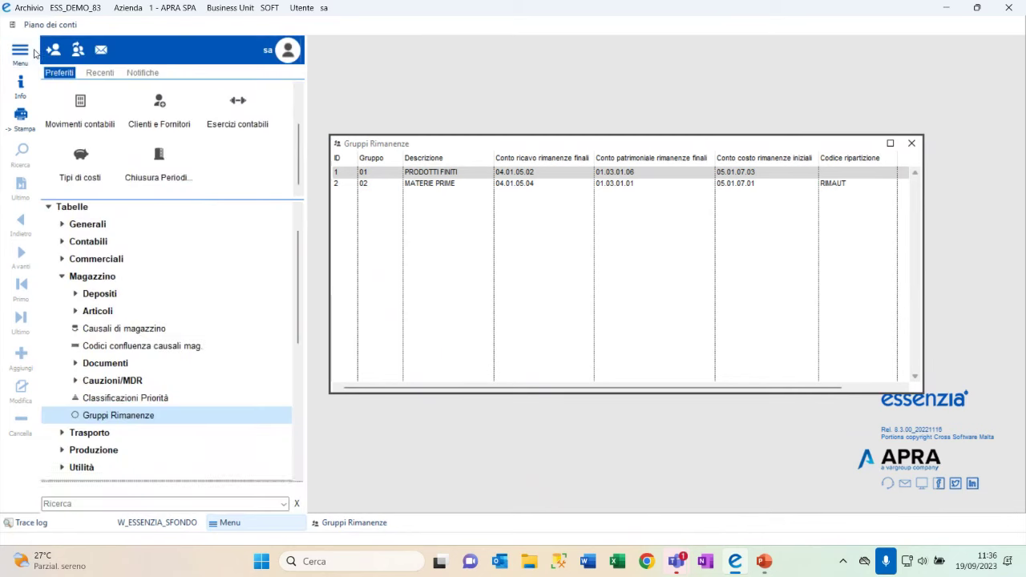
pyautogui.click(109, 150)
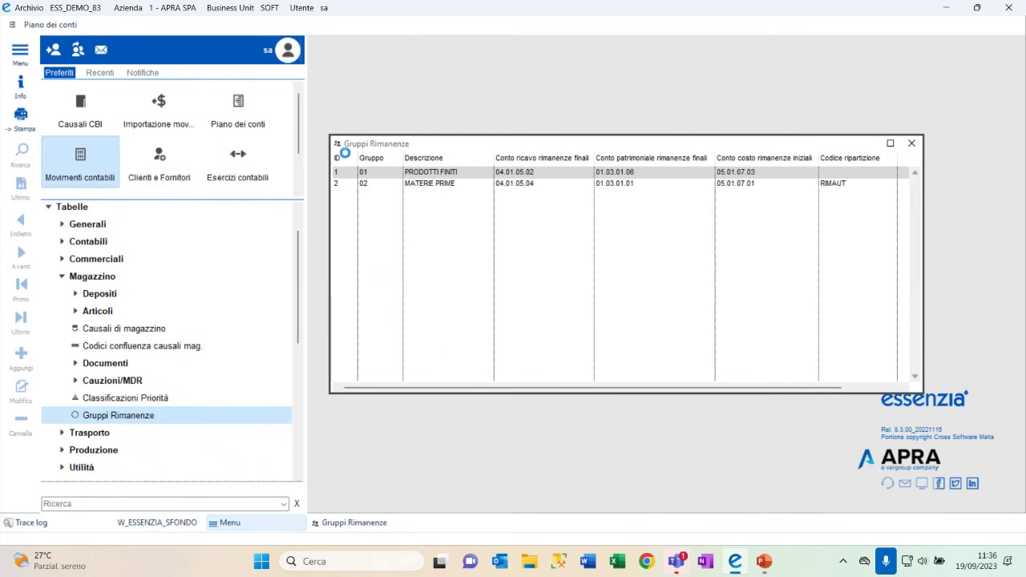
pyautogui.click(290, 103)
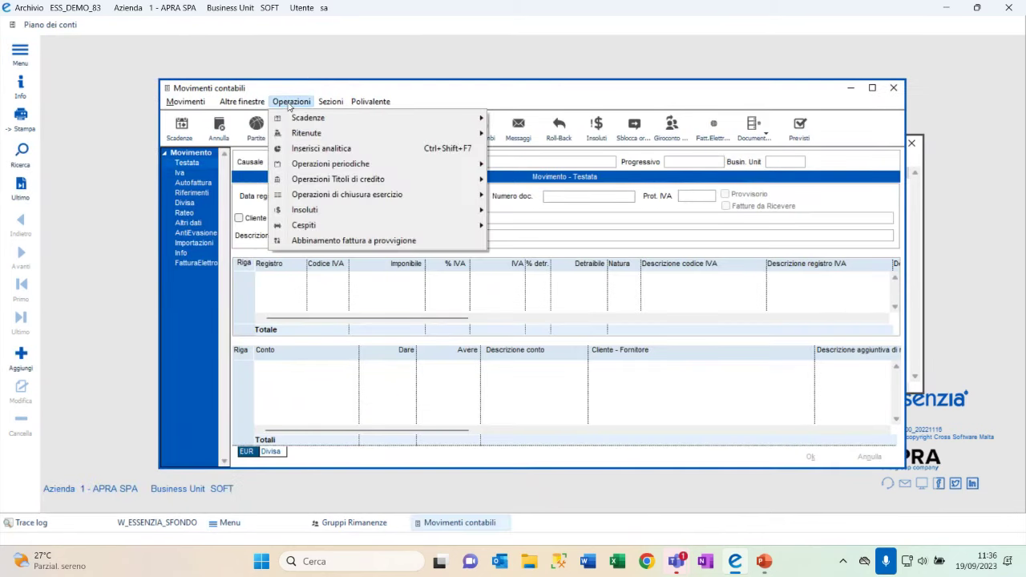
pyautogui.moveTo(329, 194)
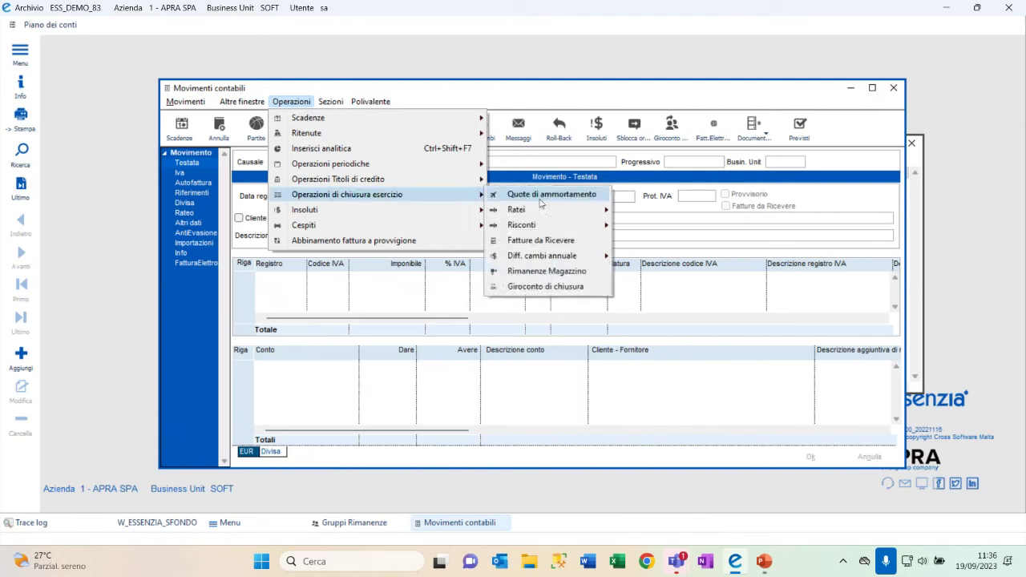
pyautogui.click(546, 273)
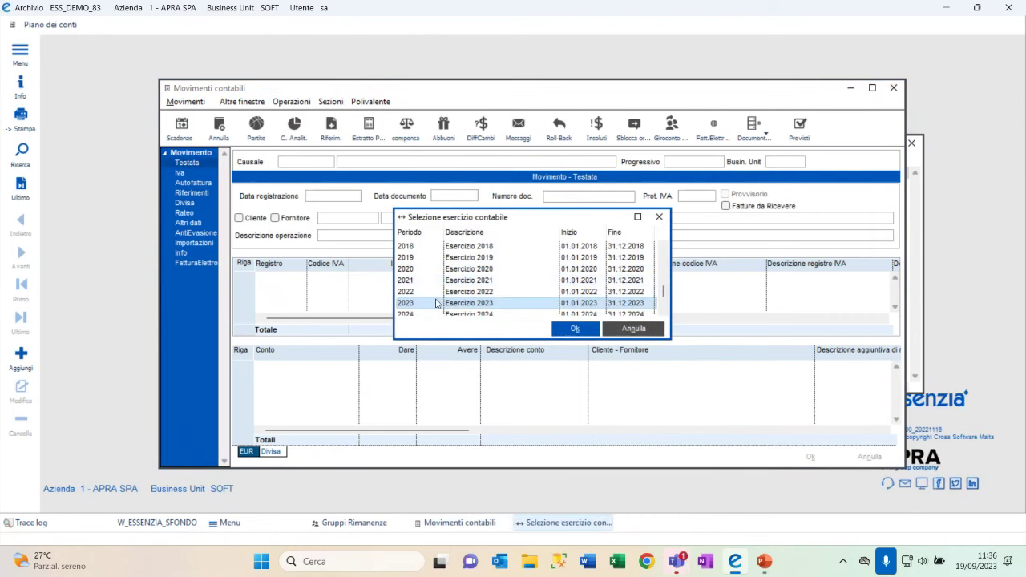
pyautogui.click(436, 291)
pyautogui.click(575, 331)
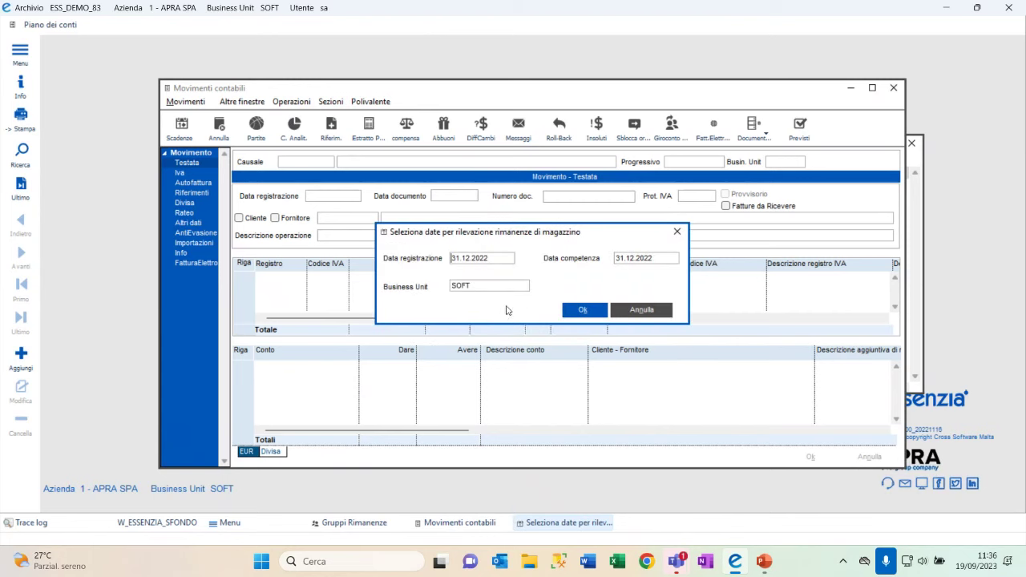
pyautogui.click(583, 313)
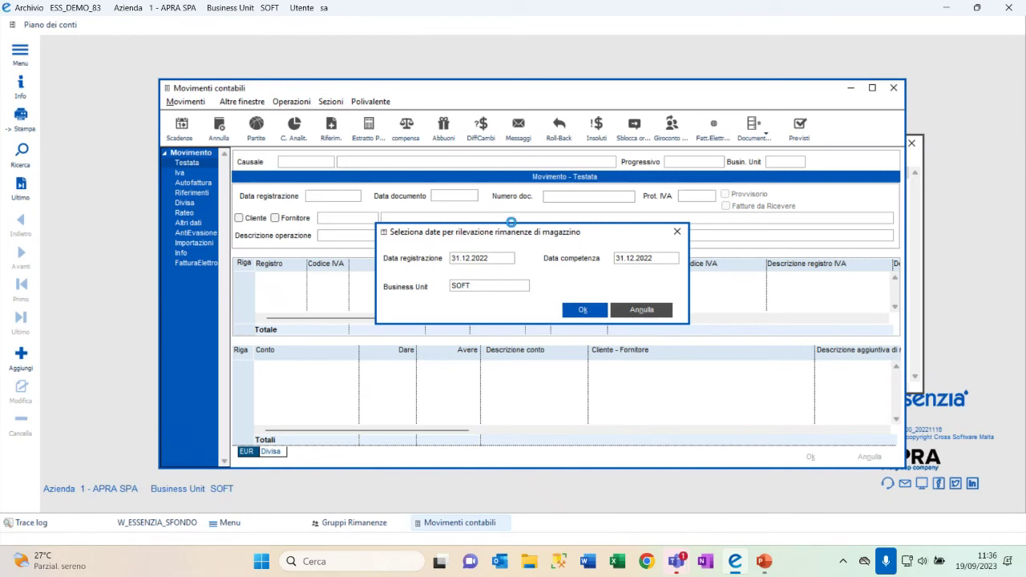
pyautogui.click(586, 279)
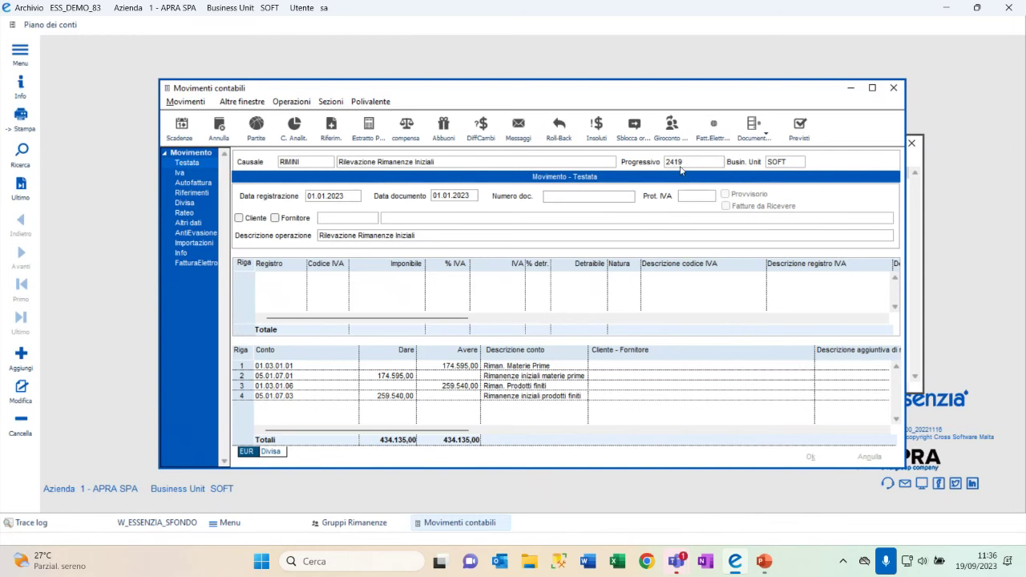
# - Look up accounting movement 2.418, review its closing stock entries and close the accounting movements window
pyautogui.click(20, 154)
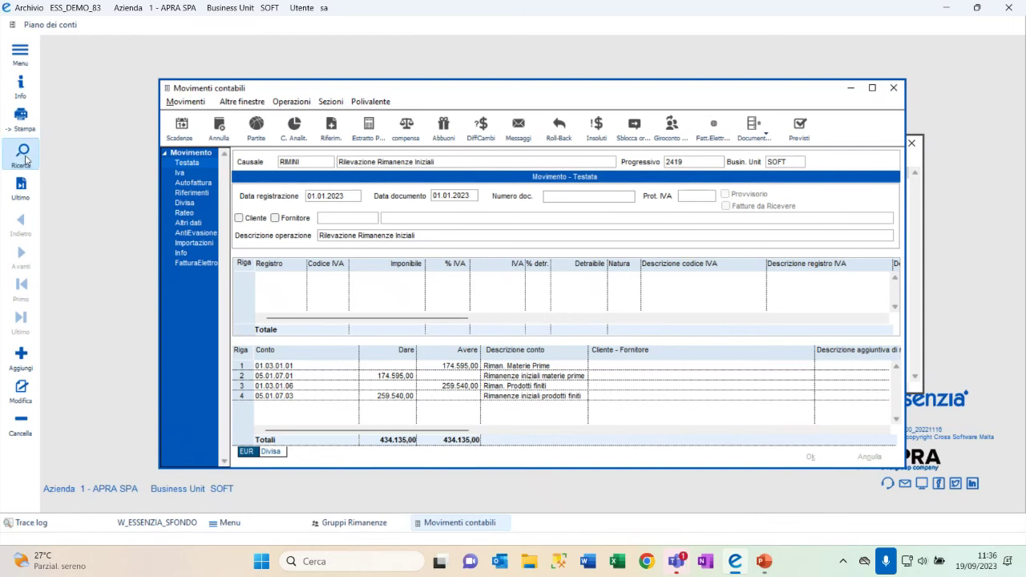
pyautogui.click(397, 214)
pyautogui.write('2.418')
pyautogui.press('Tab')
pyautogui.click(374, 130)
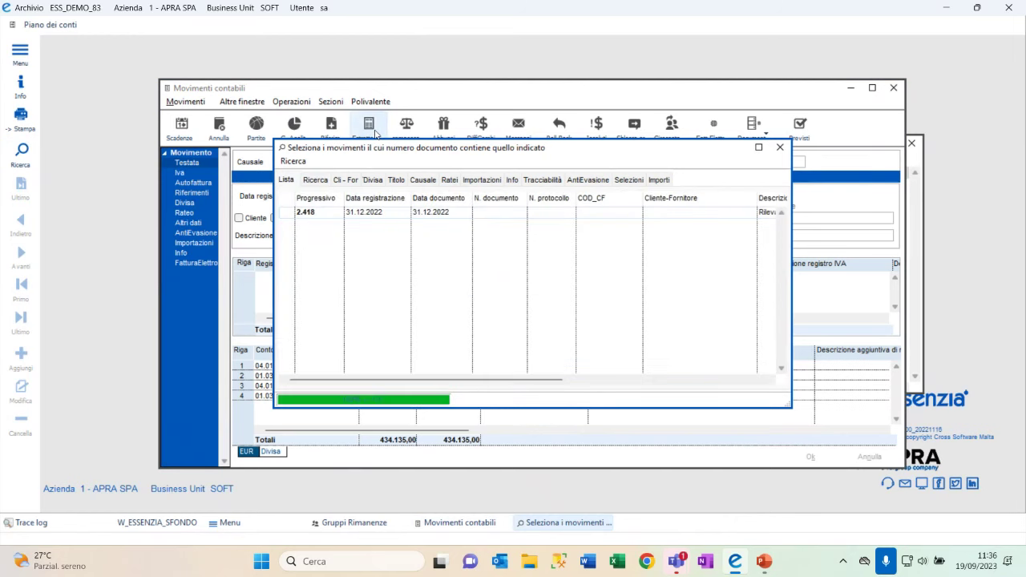
pyautogui.click(383, 213)
pyautogui.doubleClick(385, 213)
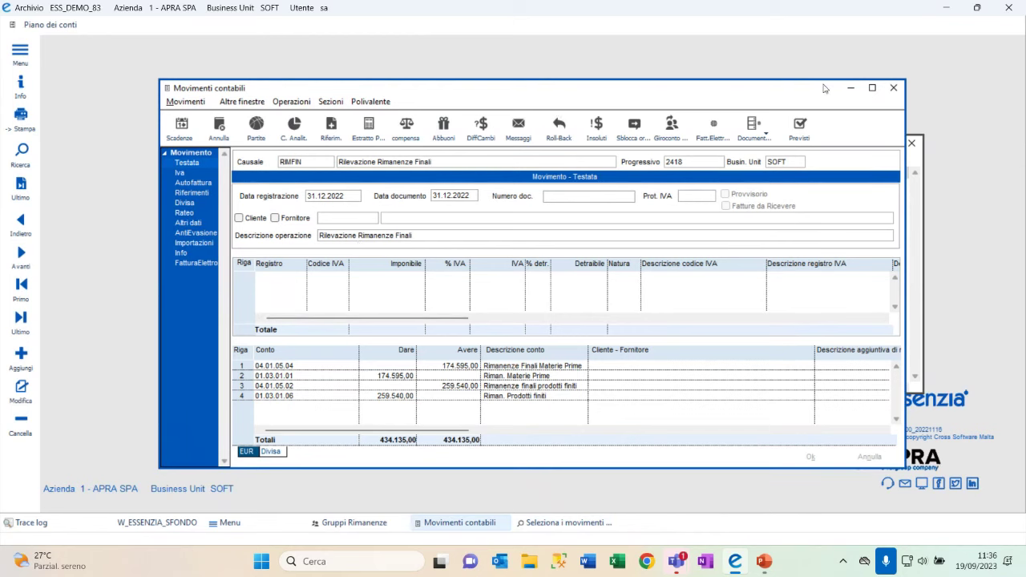
pyautogui.click(892, 88)
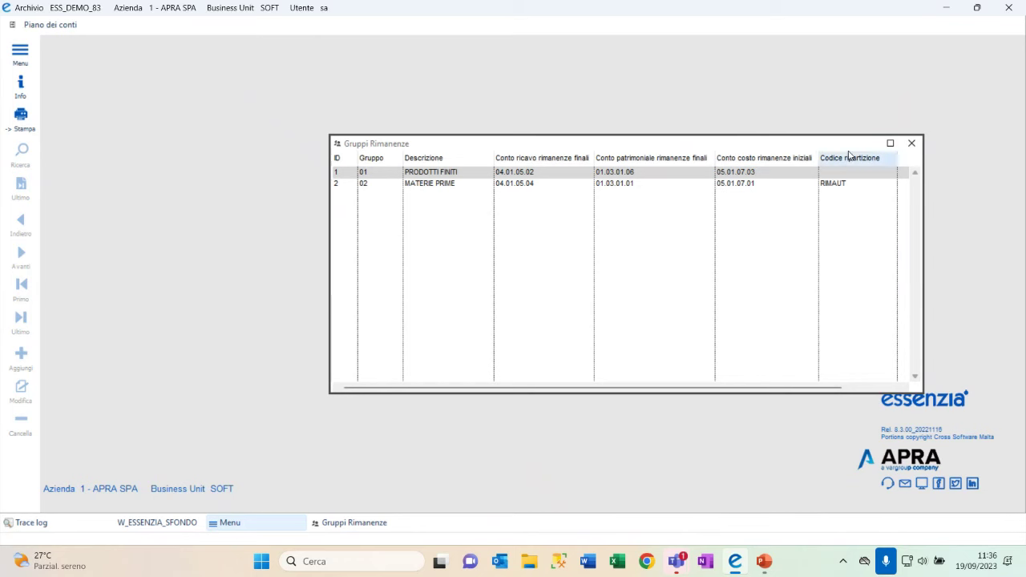
pyautogui.click(20, 53)
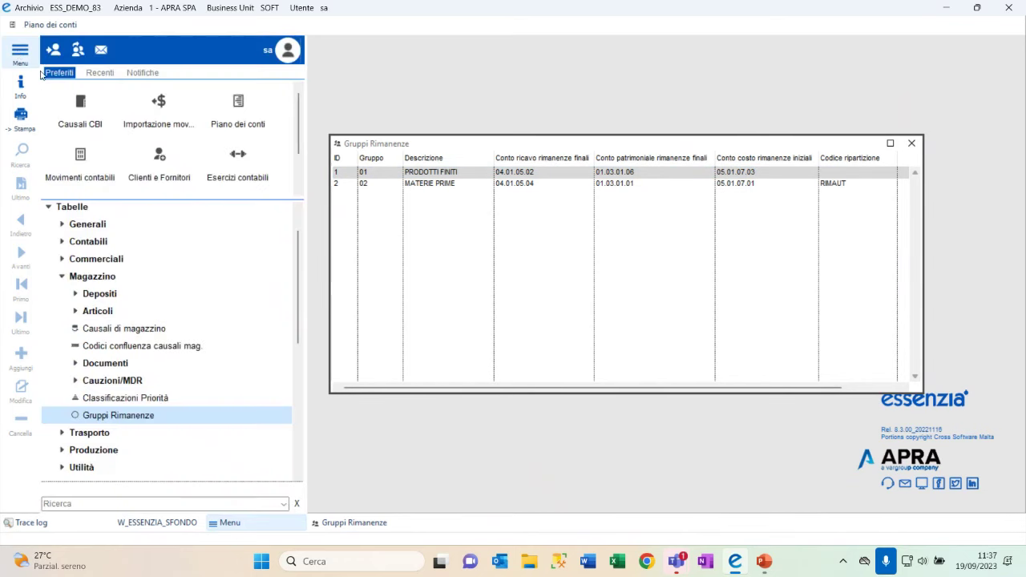
pyautogui.click(68, 207)
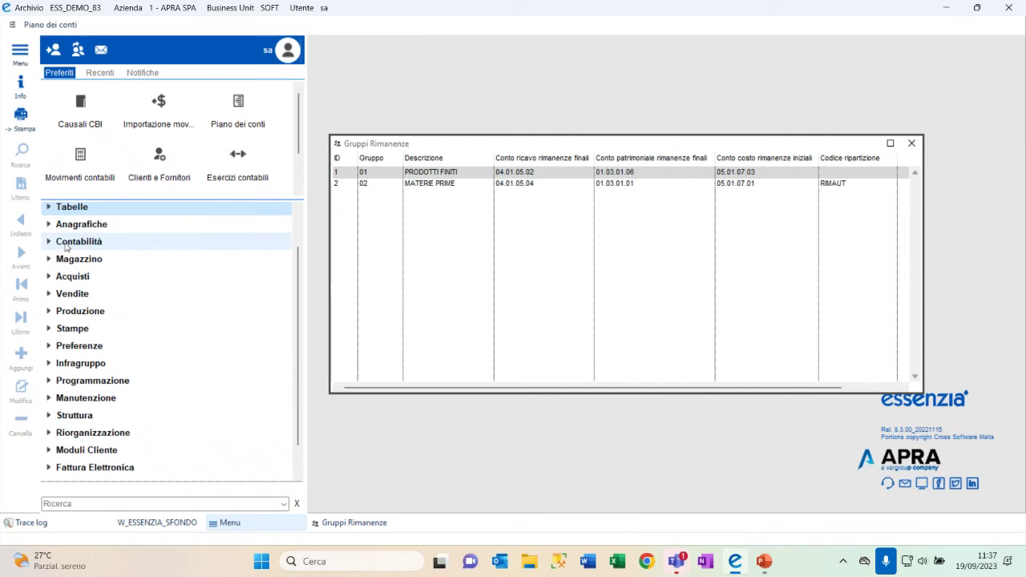
pyautogui.click(53, 253)
pyautogui.click(52, 253)
pyautogui.click(53, 253)
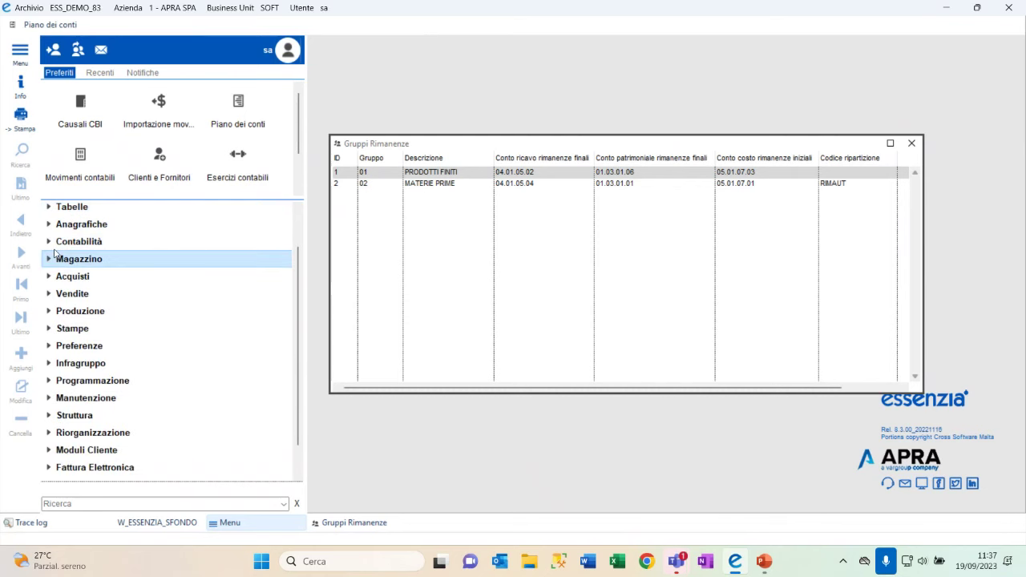
# - Check the Gruppi Rimanenze assignment in the accounting data of warehouse article PC-IBM, and close the article windows
pyautogui.click(80, 224)
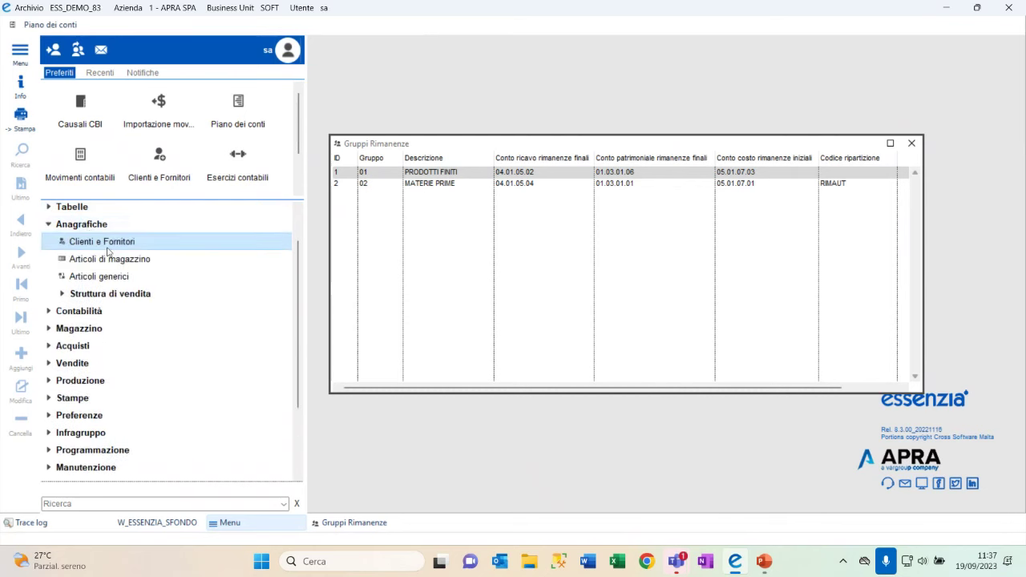
pyautogui.click(169, 257)
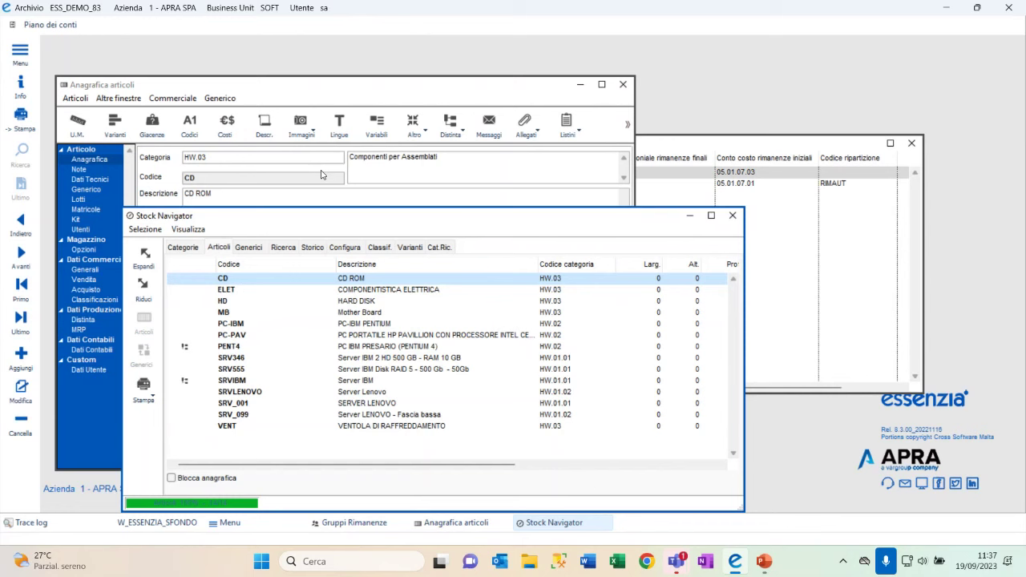
pyautogui.doubleClick(379, 324)
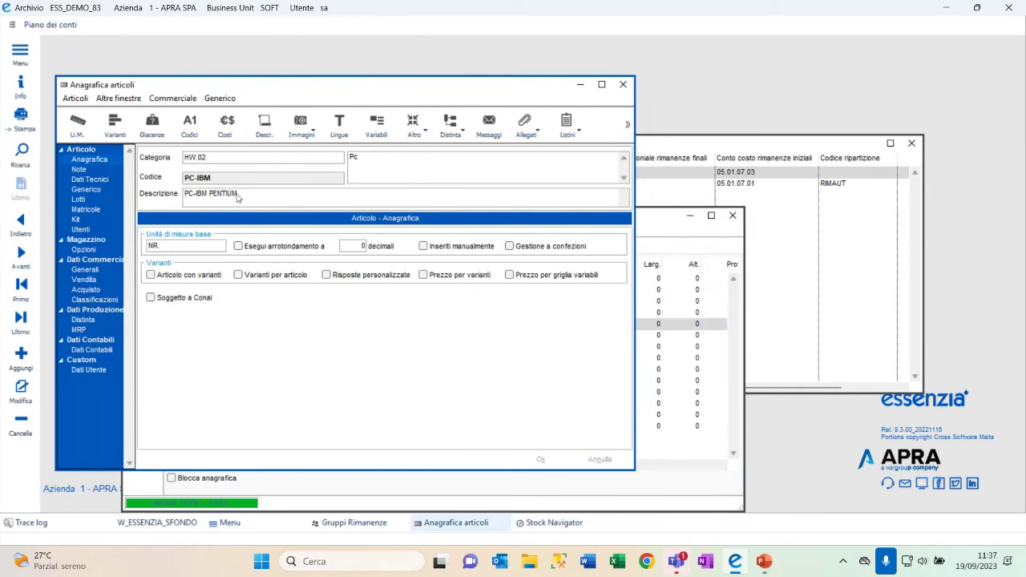
pyautogui.click(98, 350)
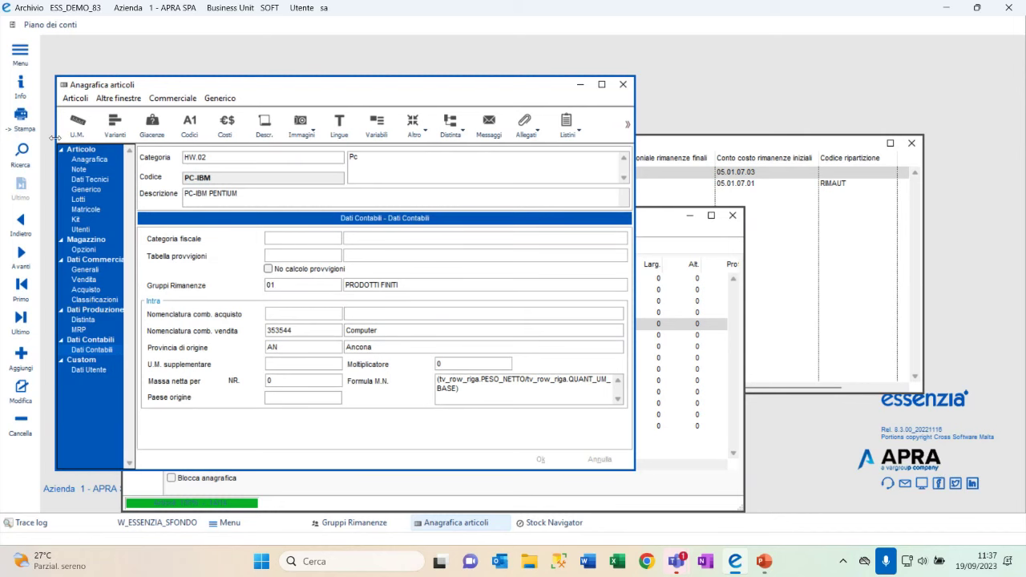
pyautogui.click(11, 164)
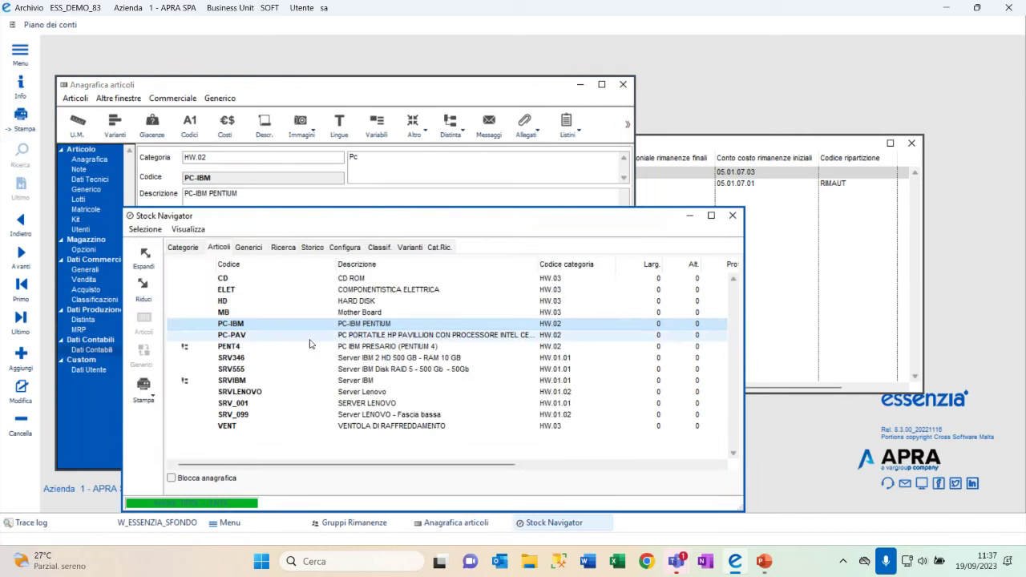
pyautogui.click(732, 215)
pyautogui.click(623, 84)
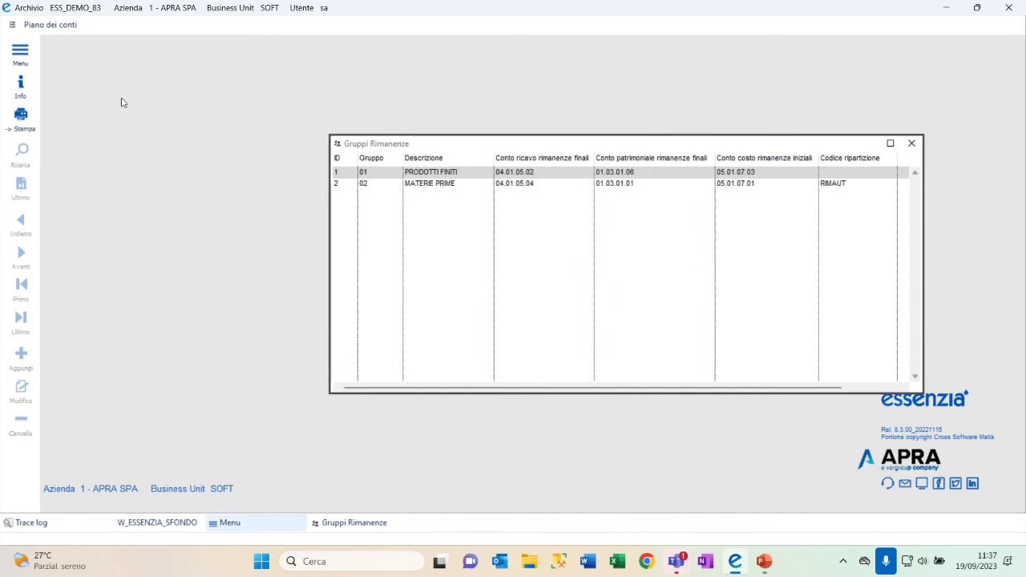
# - Check the Gruppi Rimanenze setting in the fiscal data of product category HW.02 Pc, and close all open table windows
pyautogui.click(24, 53)
pyautogui.click(50, 225)
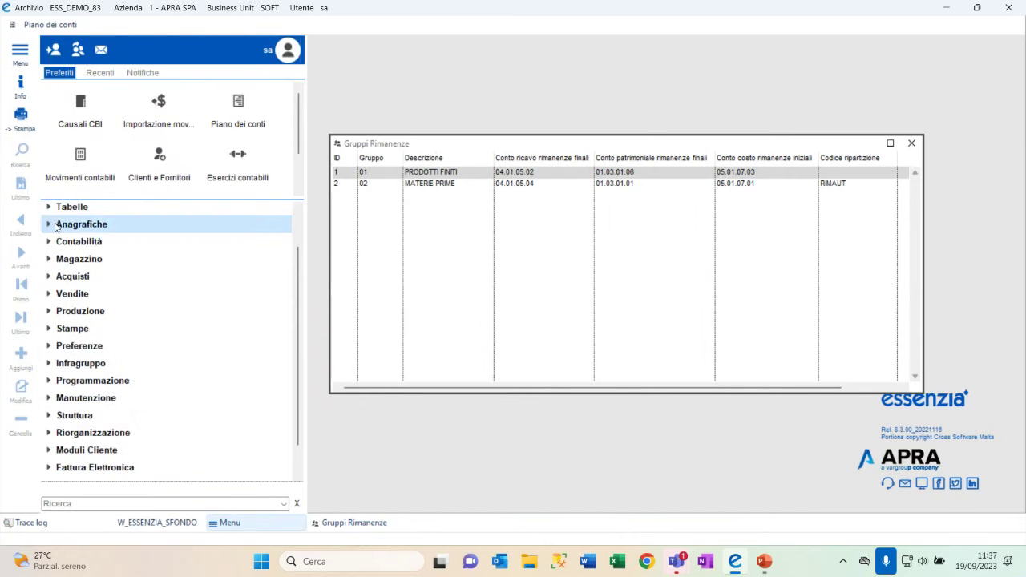
pyautogui.click(48, 207)
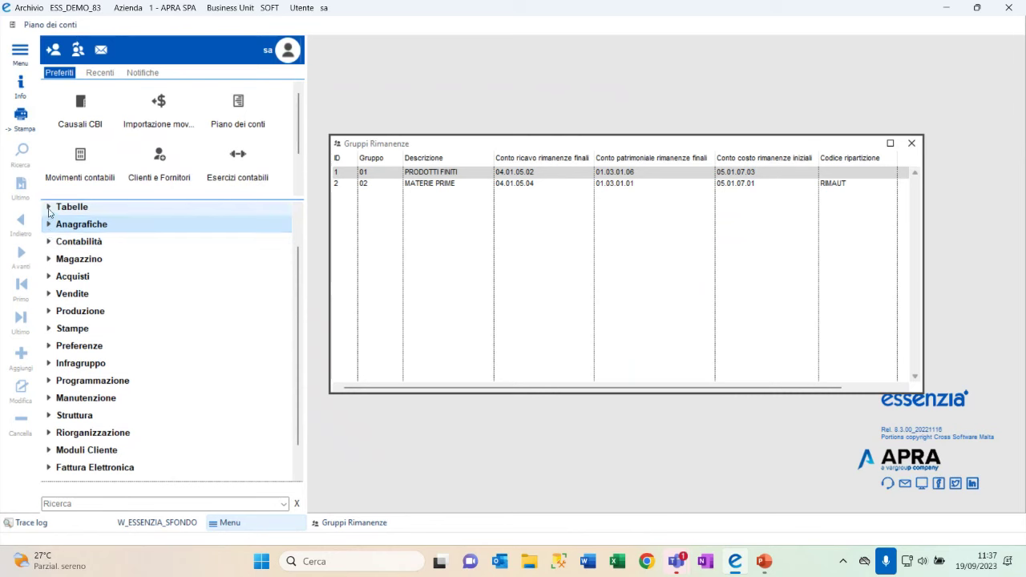
pyautogui.click(68, 276)
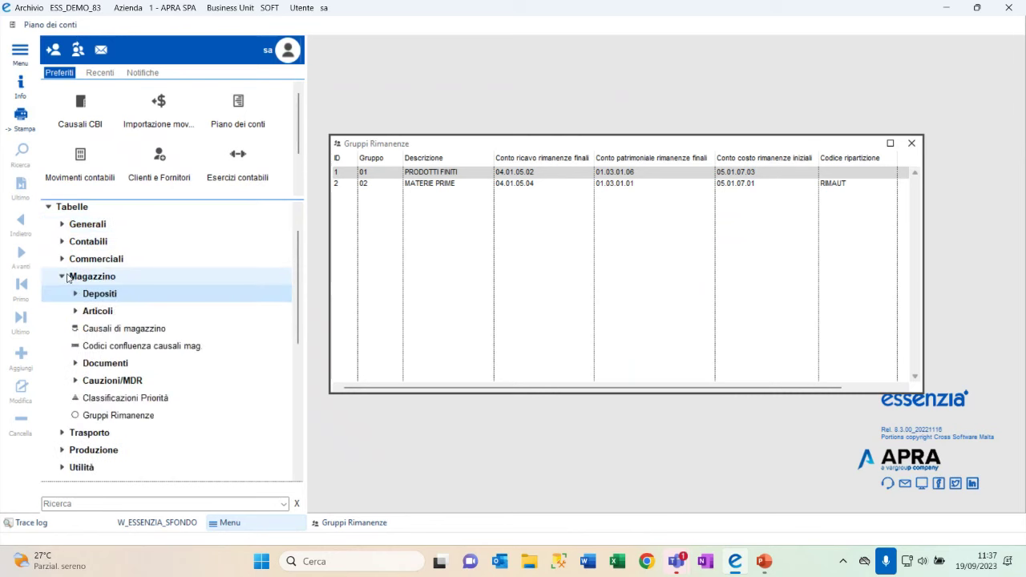
pyautogui.click(76, 311)
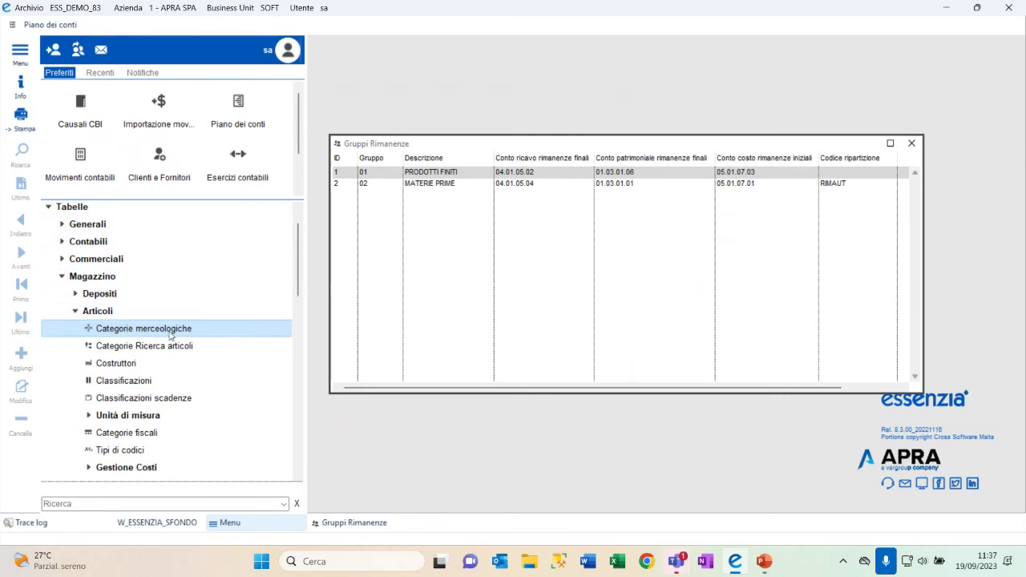
pyautogui.click(172, 333)
pyautogui.click(183, 115)
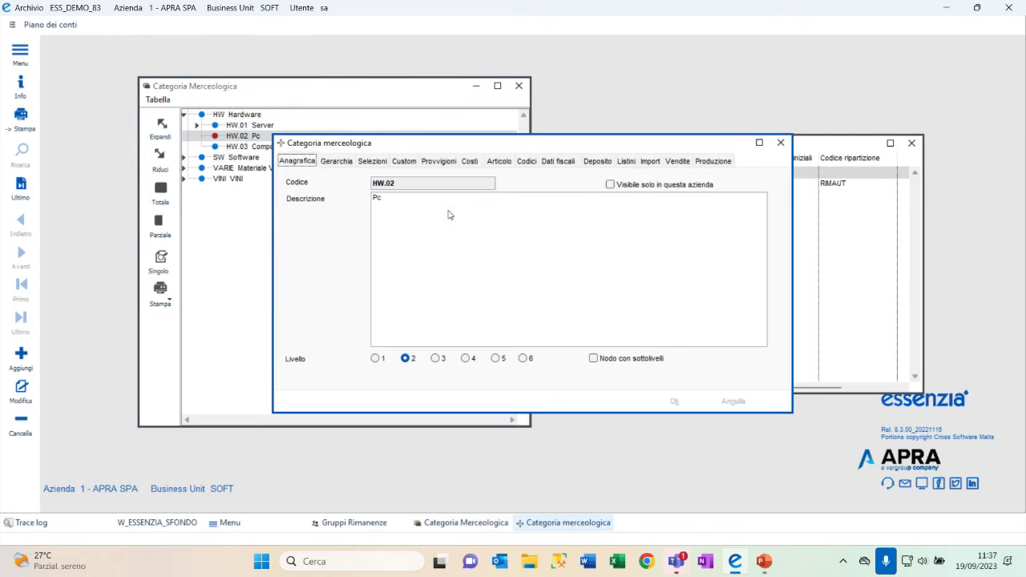
pyautogui.click(561, 163)
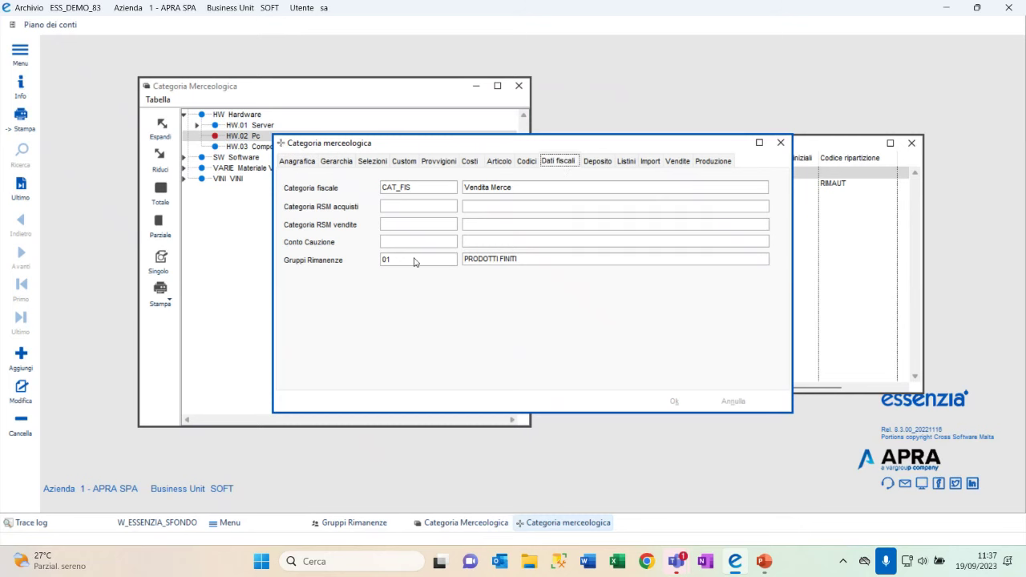
pyautogui.click(780, 144)
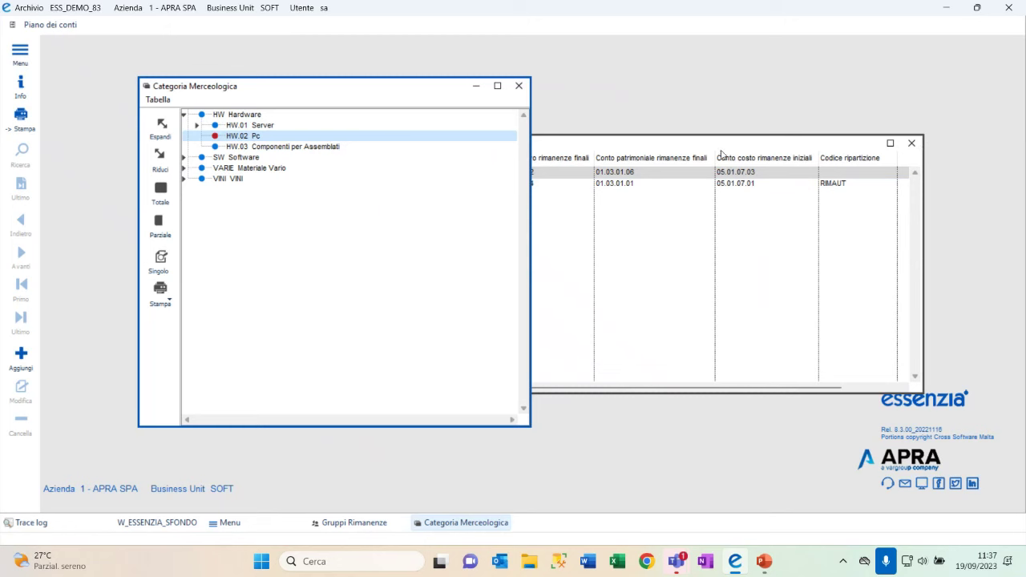
pyautogui.click(913, 143)
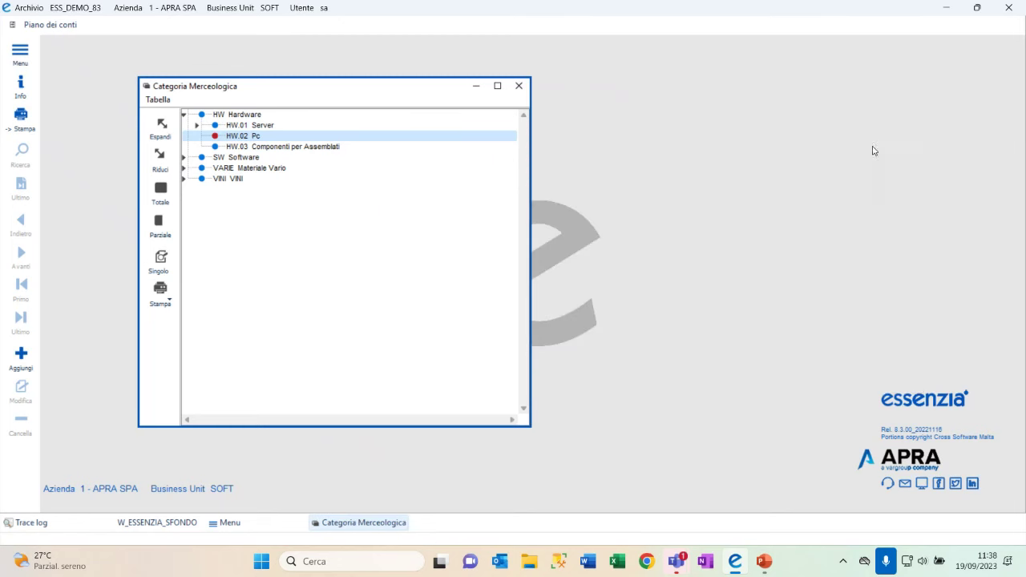
pyautogui.click(519, 86)
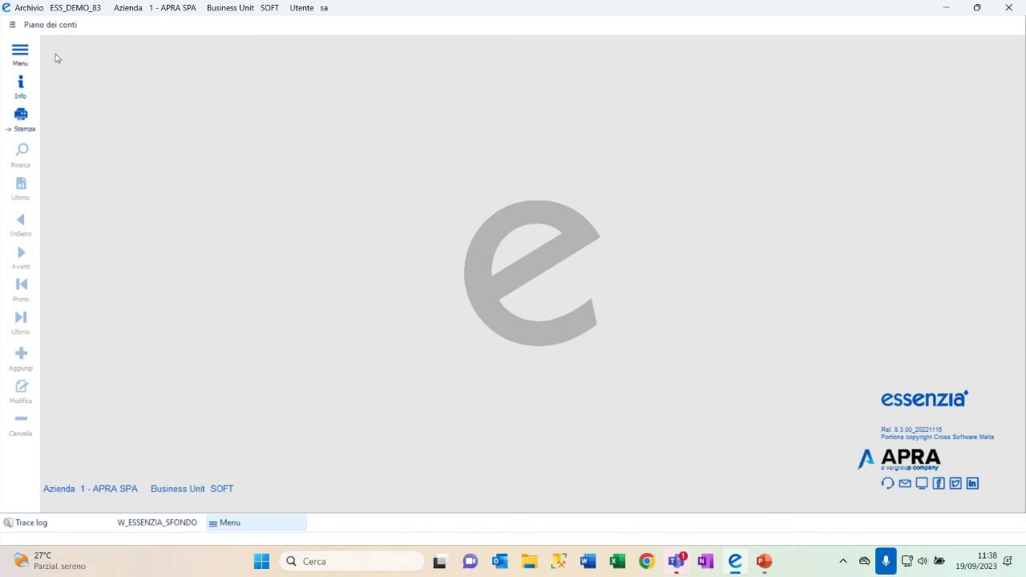
# - Open the accounting movements and look up the movement with progressive number 2261
pyautogui.click(20, 53)
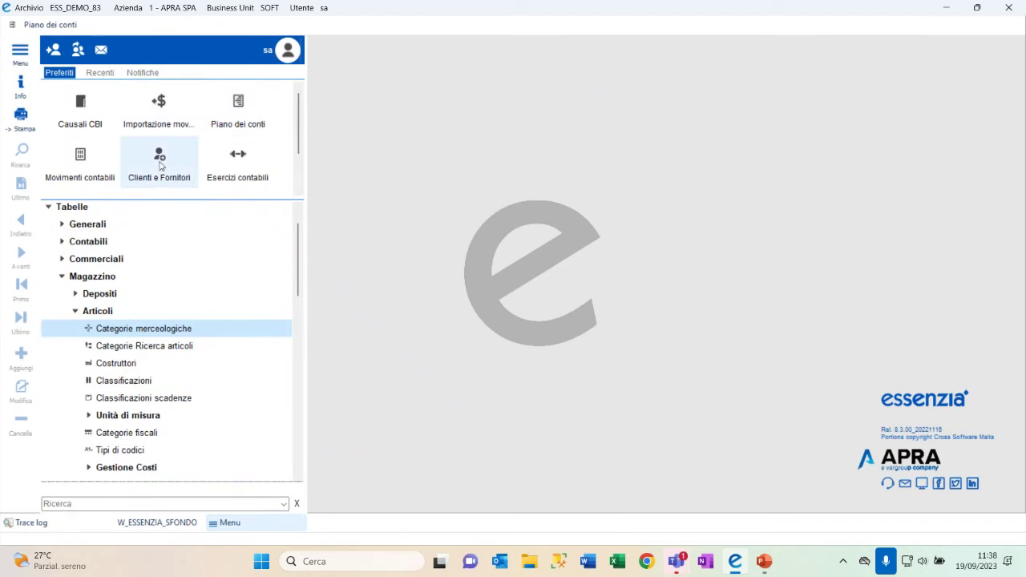
pyautogui.click(87, 163)
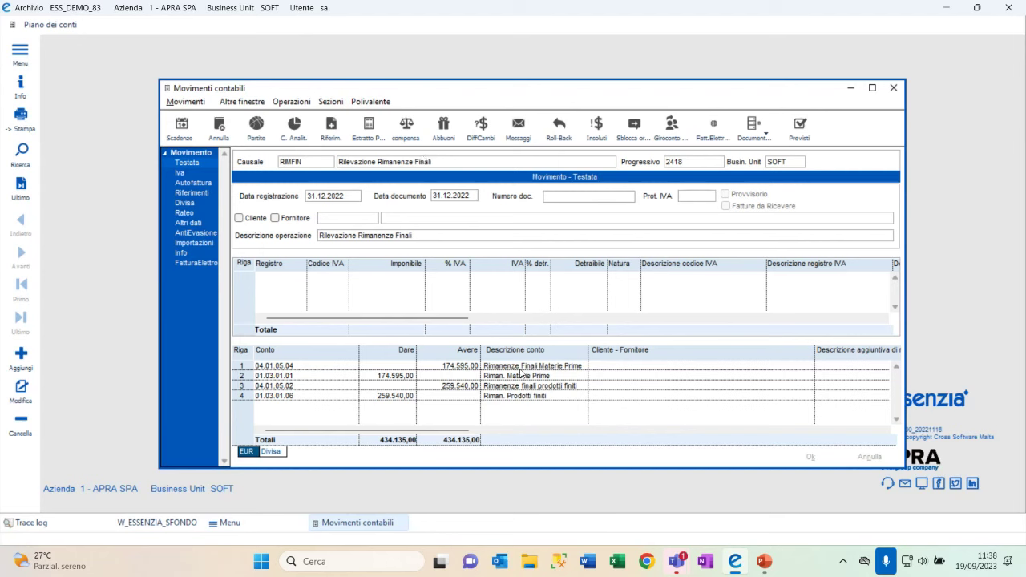
pyautogui.click(22, 149)
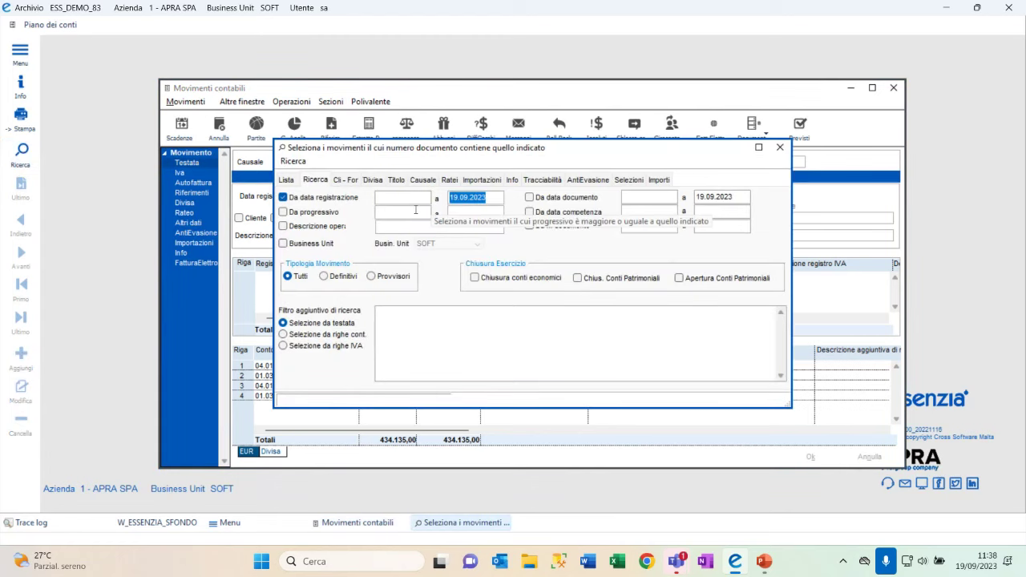
pyautogui.click(412, 212)
pyautogui.write('2.261')
pyautogui.press('Tab')
pyautogui.press('Return')
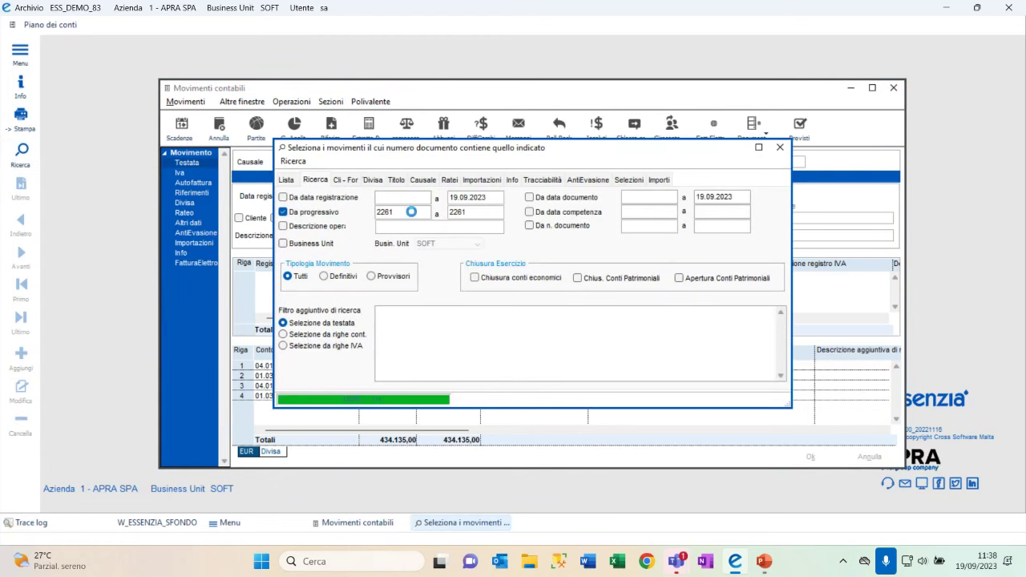
pyautogui.doubleClick(412, 212)
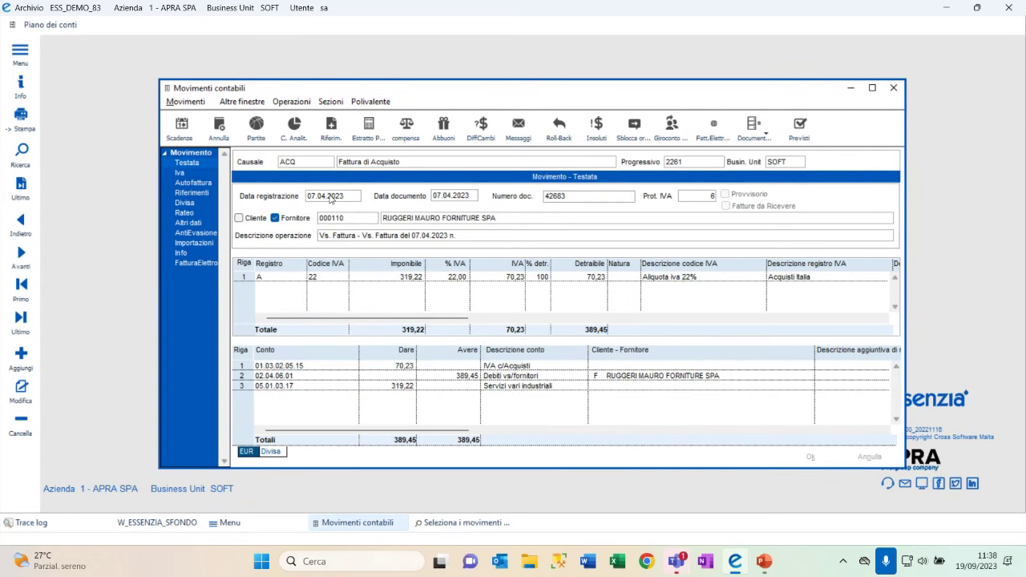
# - Review the Inizio Competenza and Fine Competenza dates on the account rows of the purchase invoice movement
pyautogui.moveTo(458, 431); pyautogui.dragTo(622, 437)
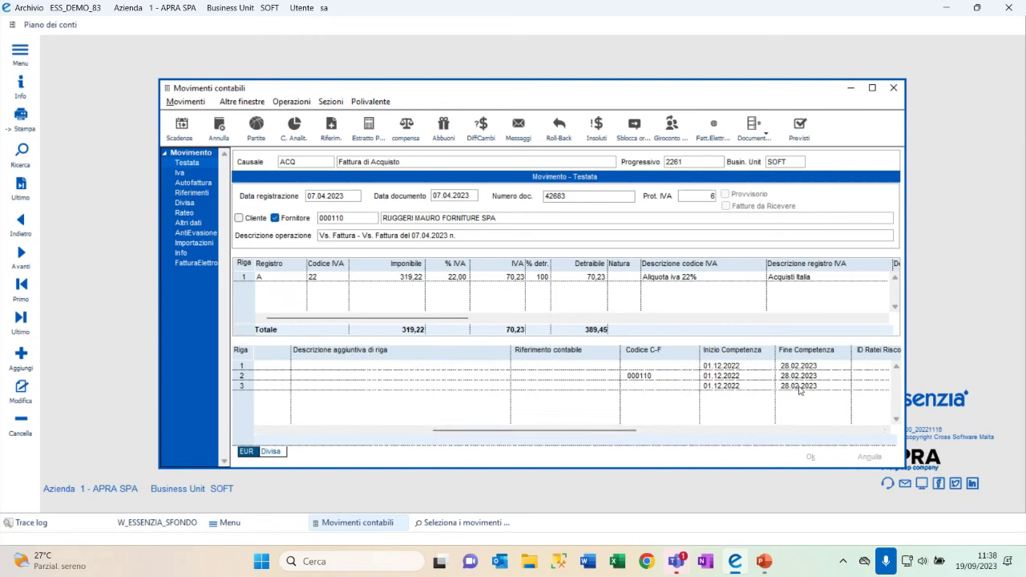
pyautogui.click(735, 388)
pyautogui.click(735, 367)
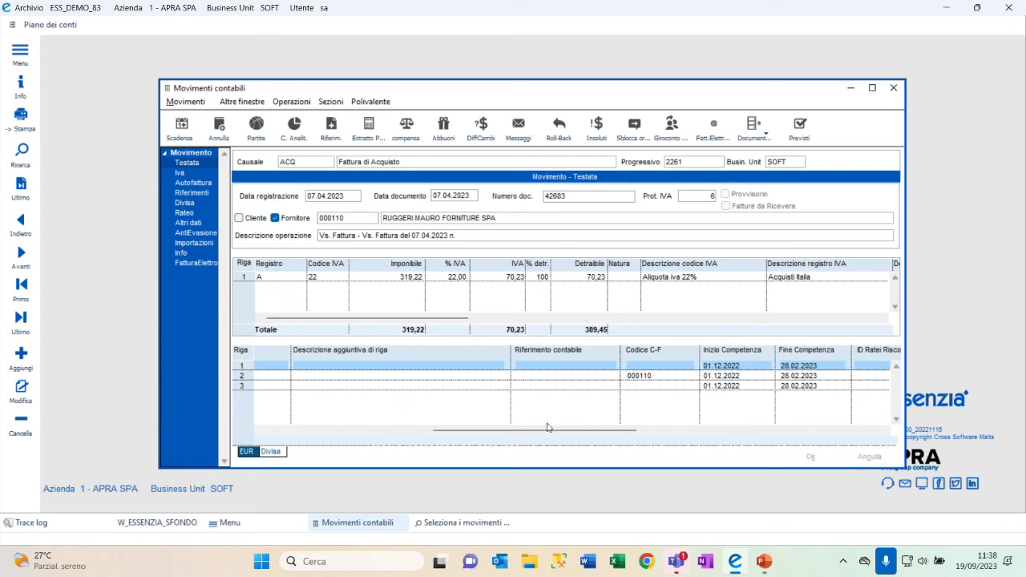
pyautogui.moveTo(548, 431); pyautogui.dragTo(381, 435)
# - Bring up the year-end closing operations available for the purchase invoice movement
pyautogui.click(288, 102)
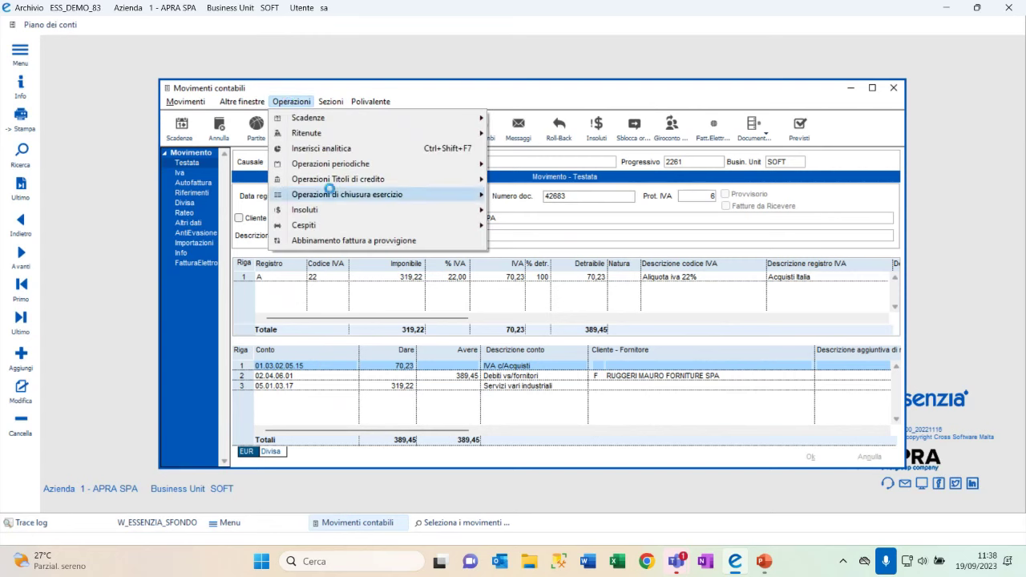
pyautogui.moveTo(331, 194)
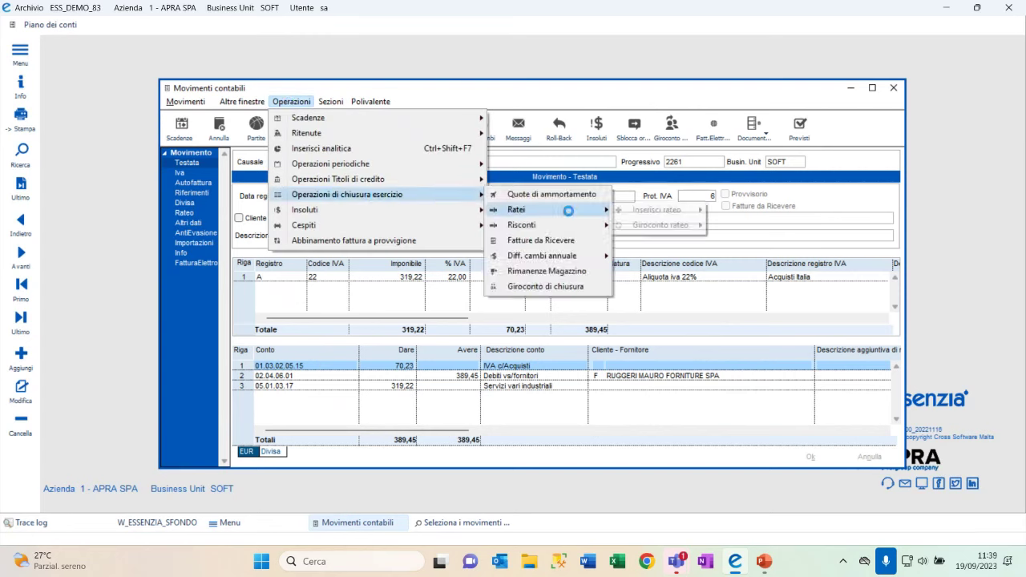